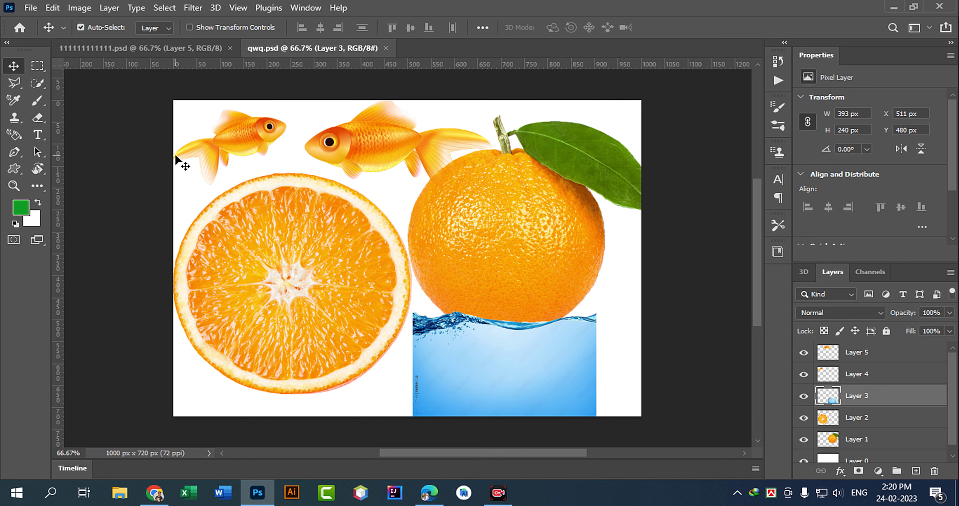
# Examine the finished orange composite in 11111111111.psd and the source images in qwq.psd.
pyautogui.click(155, 47)
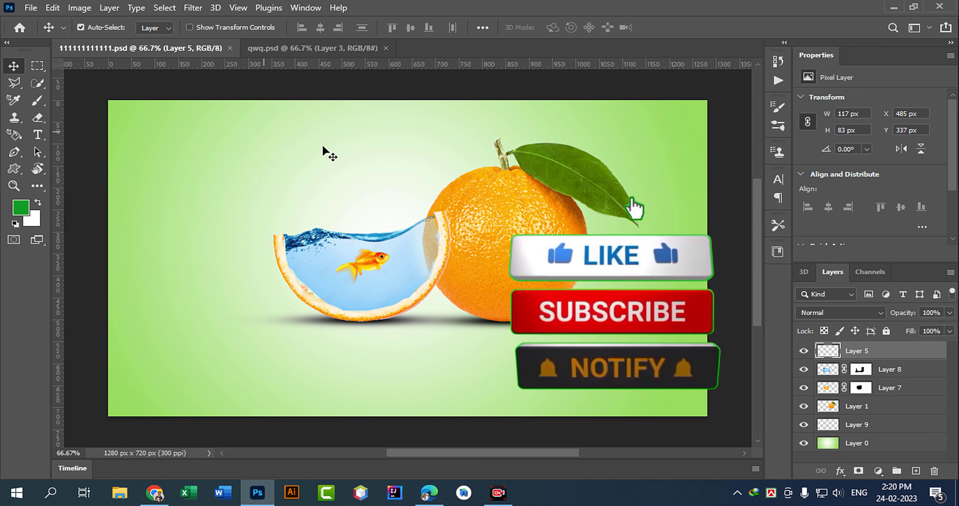
pyautogui.moveTo(552, 242); pyautogui.dragTo(497, 237)
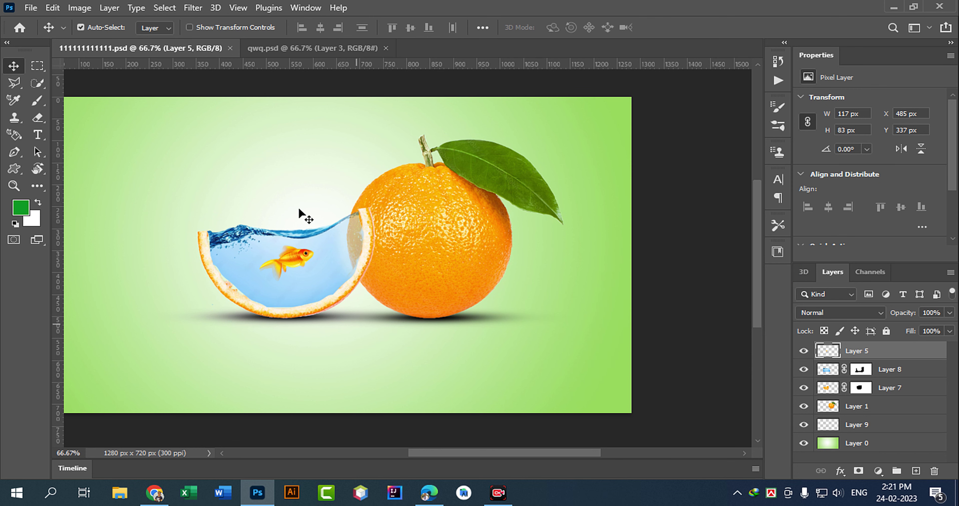
pyautogui.click(310, 47)
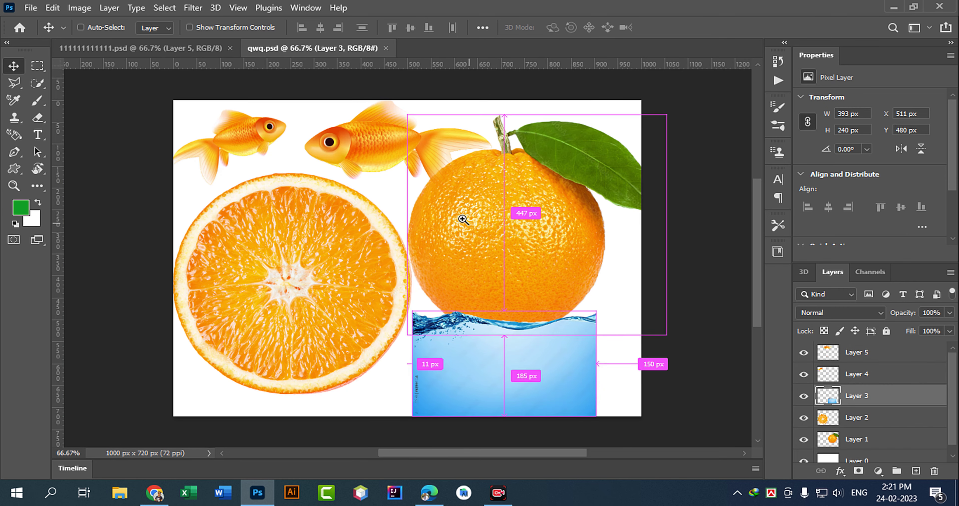
pyautogui.keyDown('alt'); pyautogui.scroll(-2, 484, 228); pyautogui.keyUp('alt')
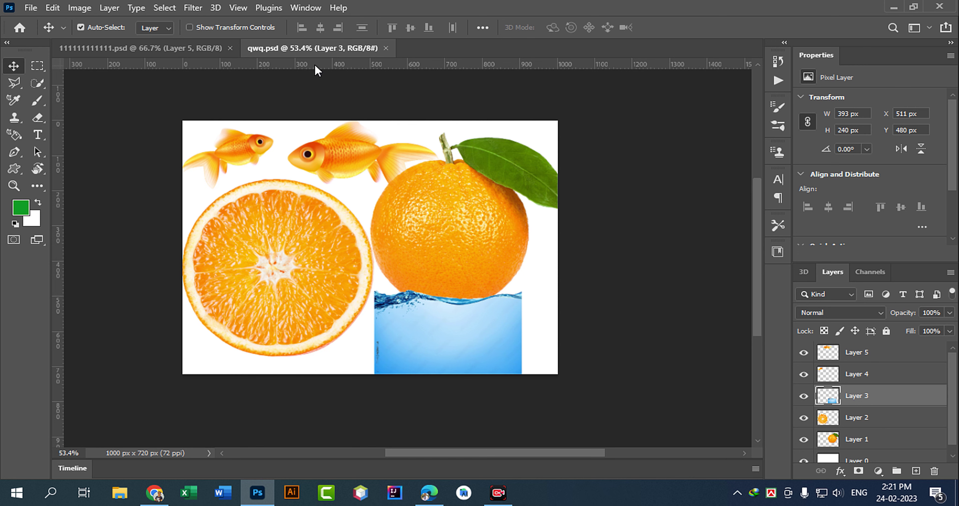
# Create a 1280 × 720 px, 300 ppi RGB document with white background contents and unlock its background layer.
pyautogui.click(32, 8)
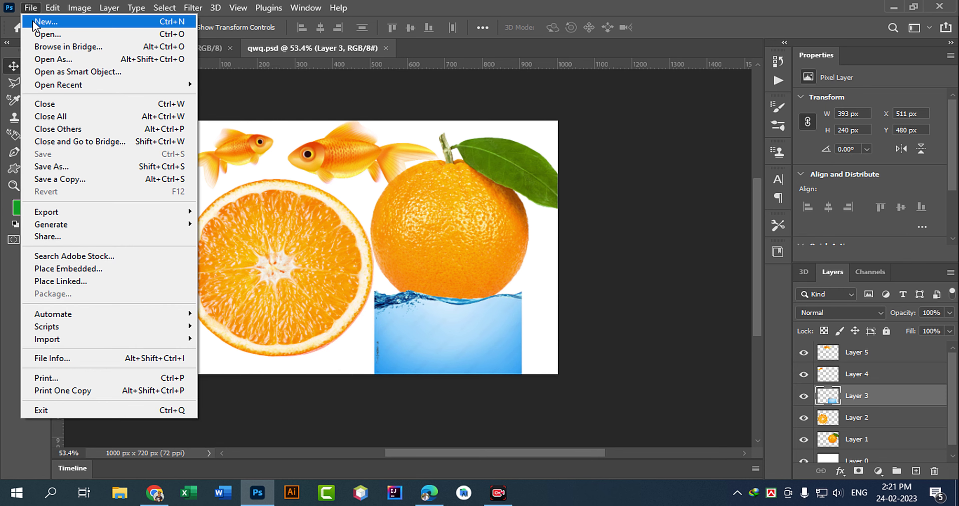
pyautogui.click(37, 22)
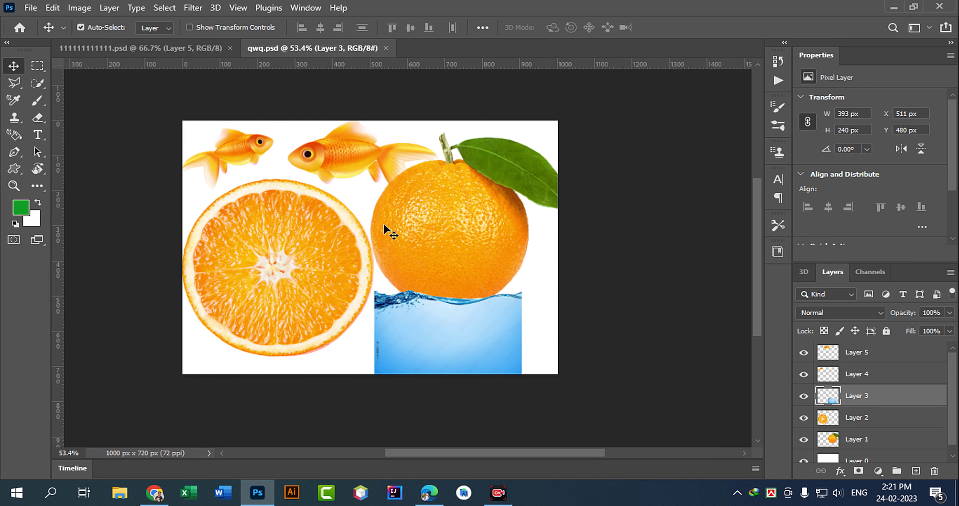
pyautogui.click(669, 135)
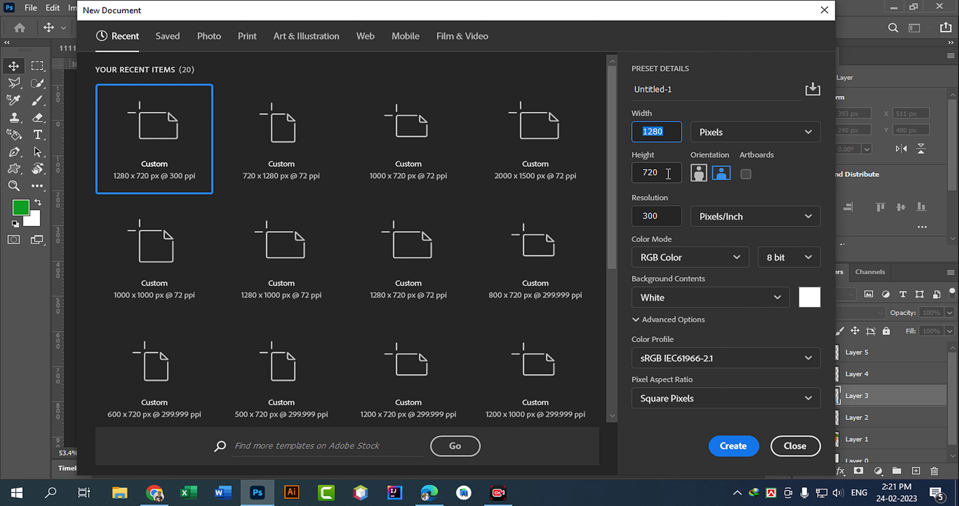
pyautogui.click(645, 178)
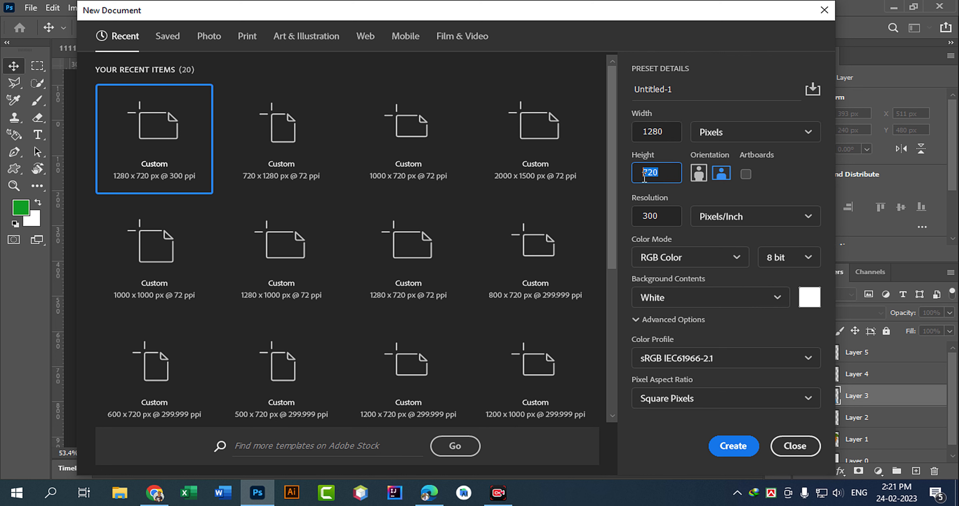
pyautogui.click(673, 218)
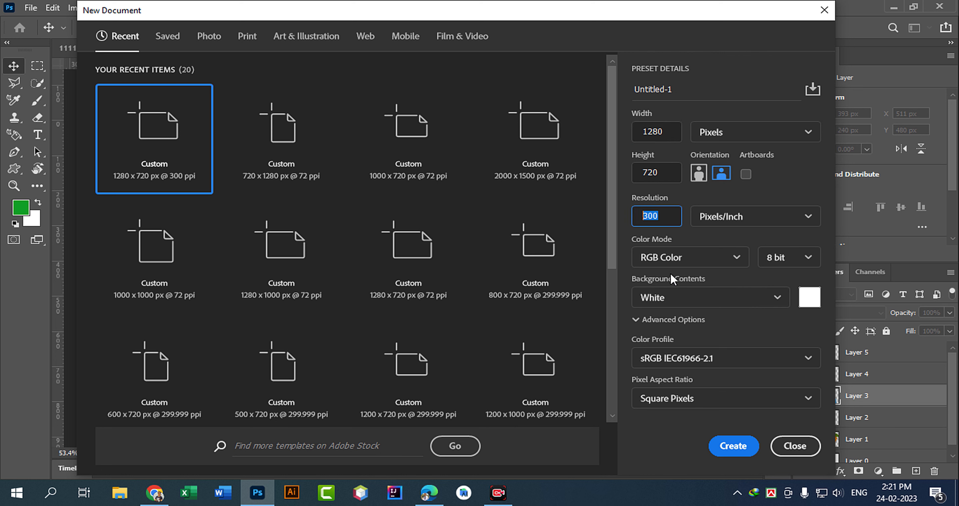
pyautogui.click(728, 449)
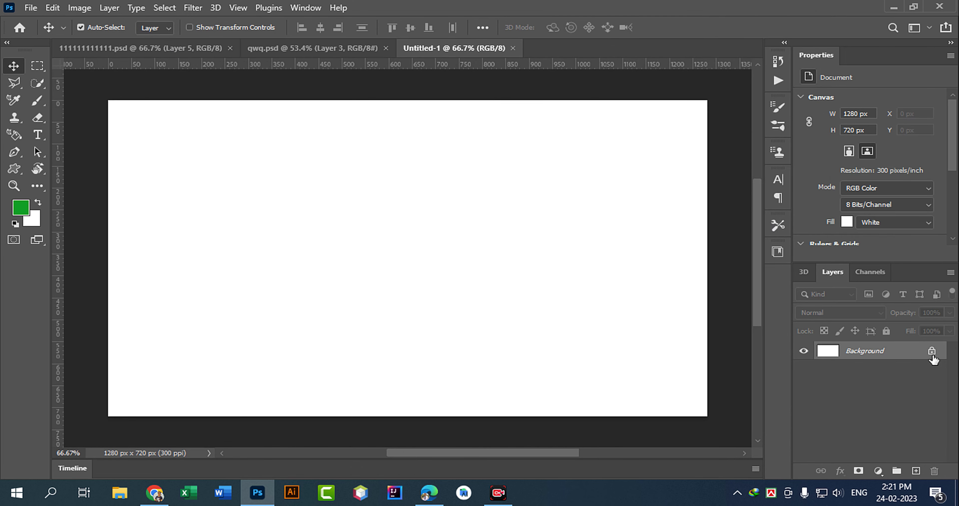
pyautogui.click(932, 352)
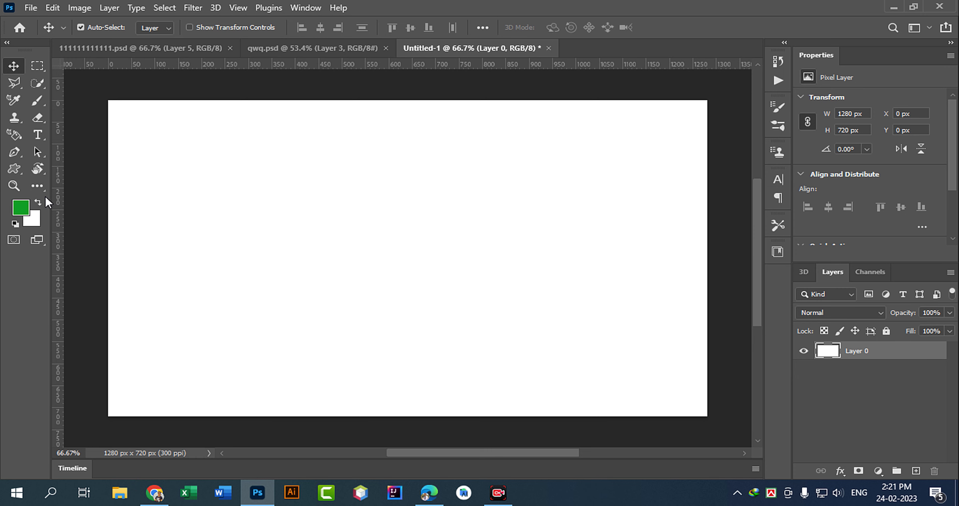
# Choose the Gradient tool and change the gradient's black start stop to bright green, keeping the end stop white.
pyautogui.click(40, 187)
pyautogui.click(128, 413)
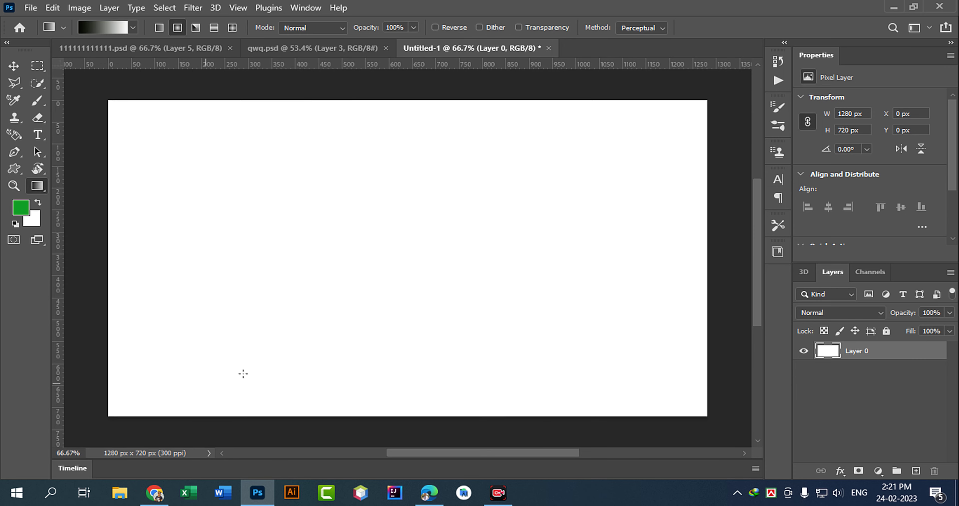
pyautogui.click(102, 27)
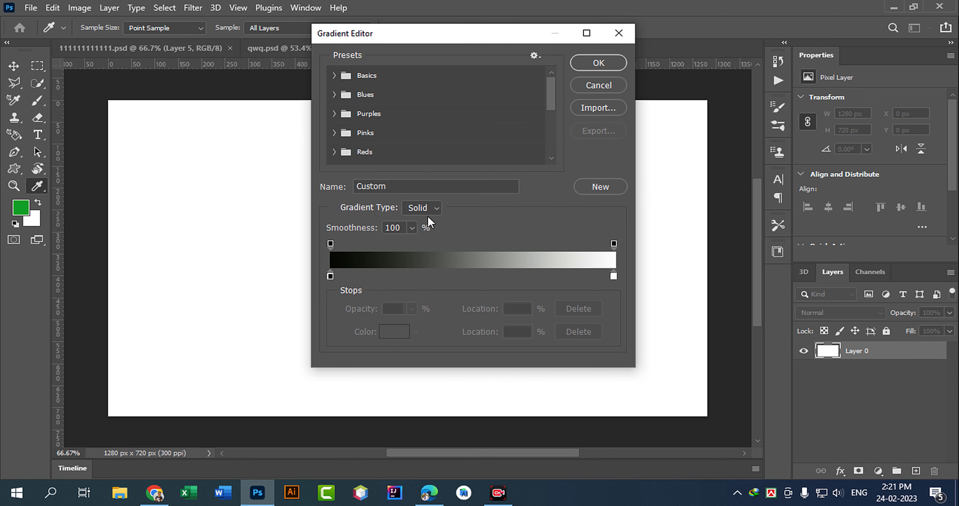
pyautogui.click(330, 276)
pyautogui.click(394, 331)
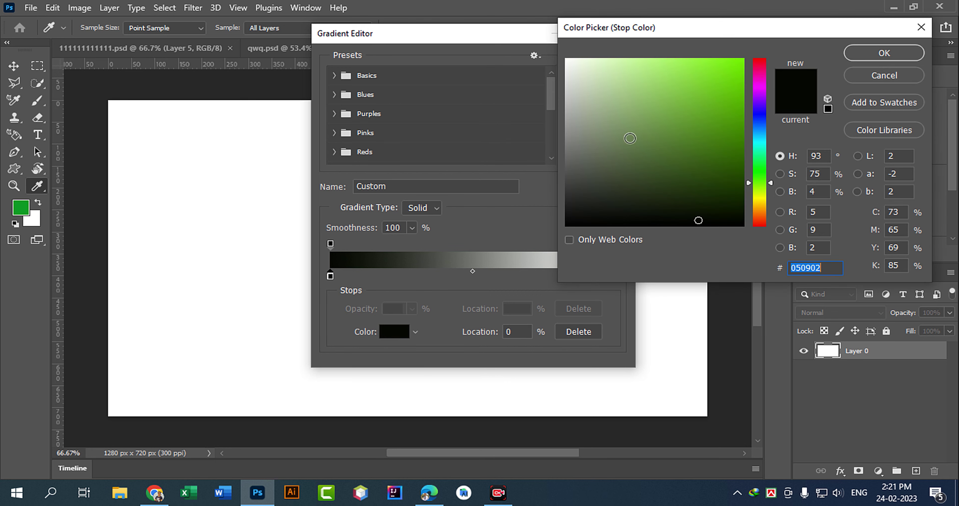
pyautogui.moveTo(709, 71); pyautogui.dragTo(739, 73)
pyautogui.click(868, 54)
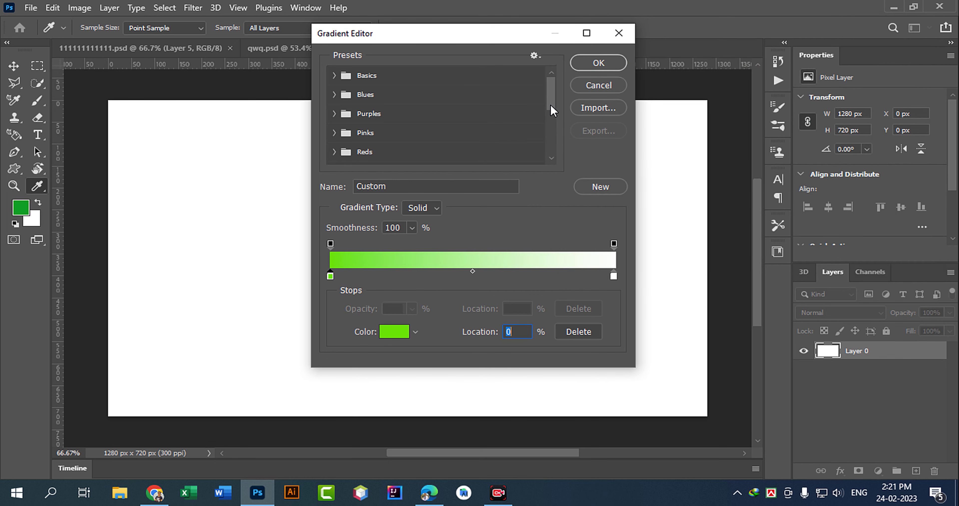
pyautogui.click(599, 64)
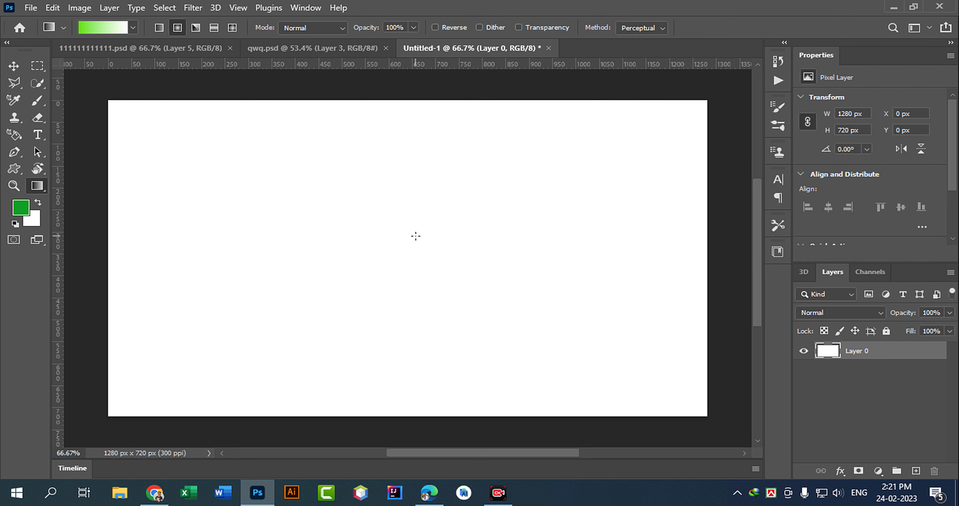
# Fill the layer with a reversed radial gradient running from white at the canvas centre to green beyond the edge.
pyautogui.moveTo(510, 177); pyautogui.dragTo(480, 173)
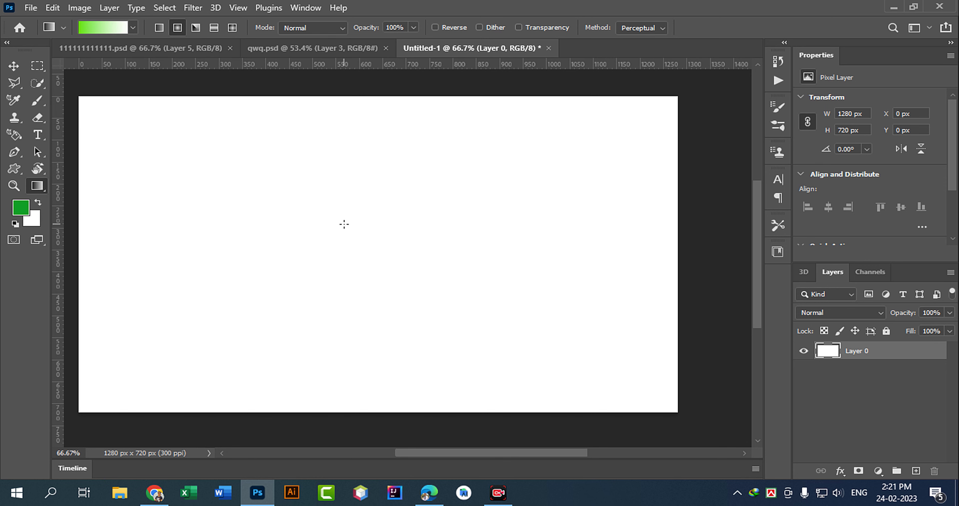
pyautogui.moveTo(344, 248); pyautogui.dragTo(731, 249)
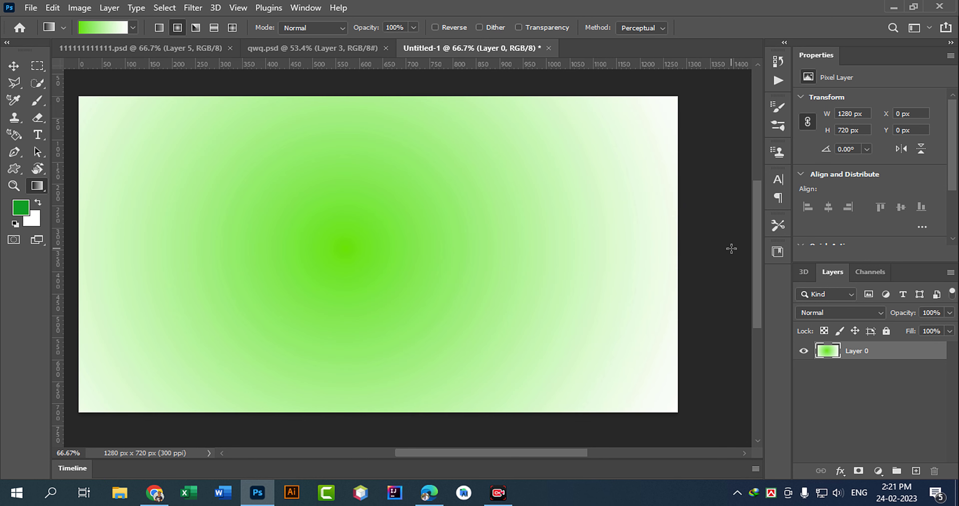
pyautogui.click(445, 29)
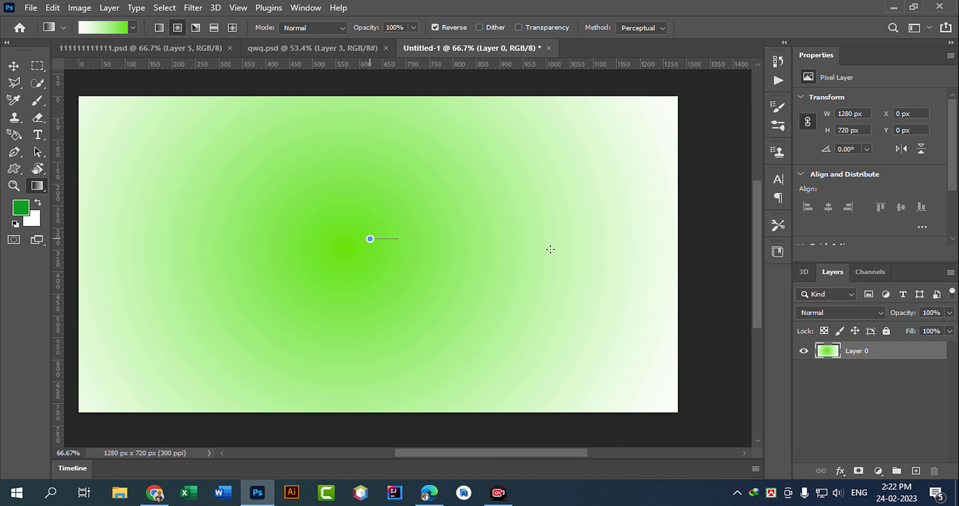
pyautogui.moveTo(551, 250); pyautogui.dragTo(732, 239)
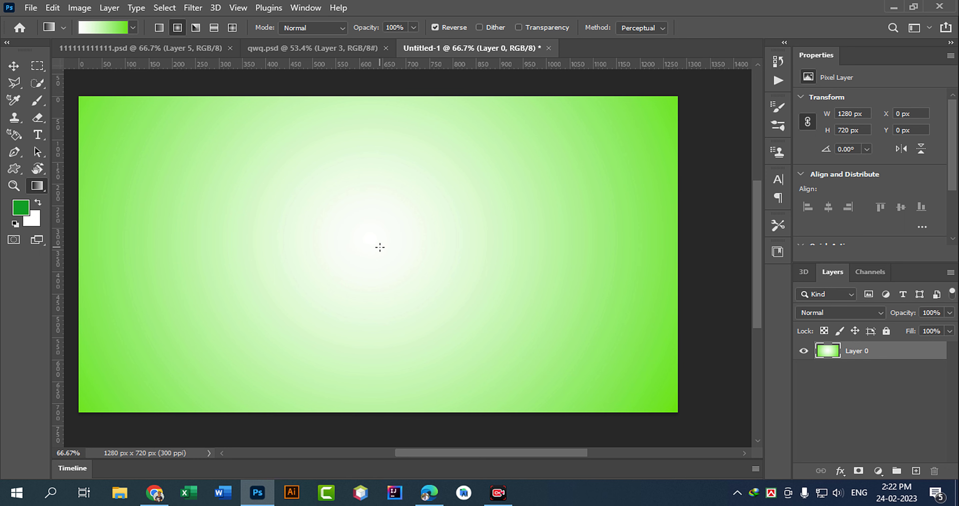
pyautogui.moveTo(380, 247); pyautogui.dragTo(713, 244)
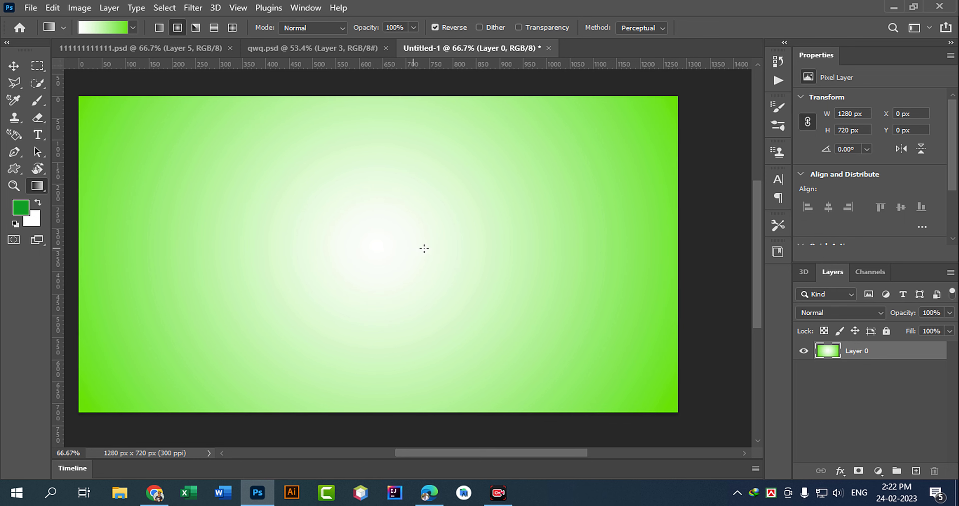
pyautogui.moveTo(439, 256); pyautogui.dragTo(471, 260)
pyautogui.moveTo(496, 289); pyautogui.dragTo(442, 246)
pyautogui.moveTo(515, 240); pyautogui.dragTo(682, 239)
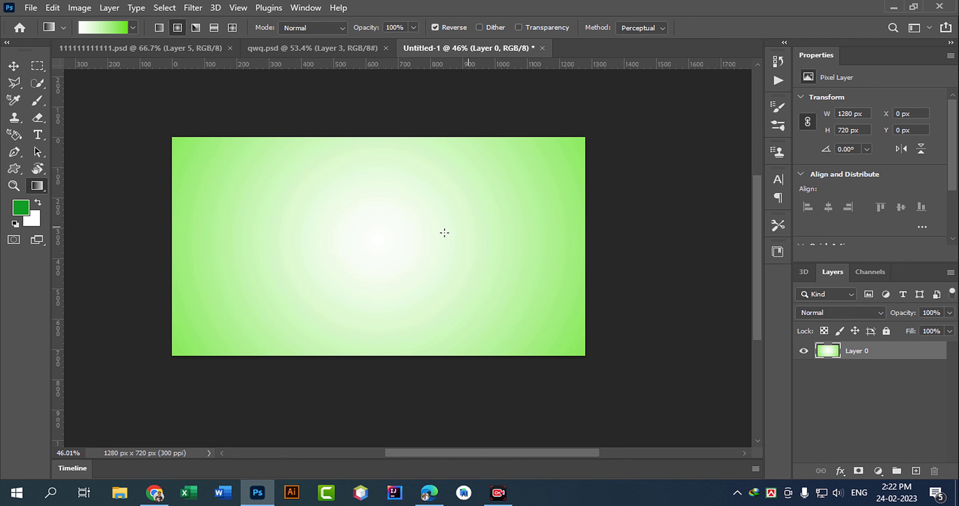
pyautogui.moveTo(453, 237); pyautogui.dragTo(469, 241)
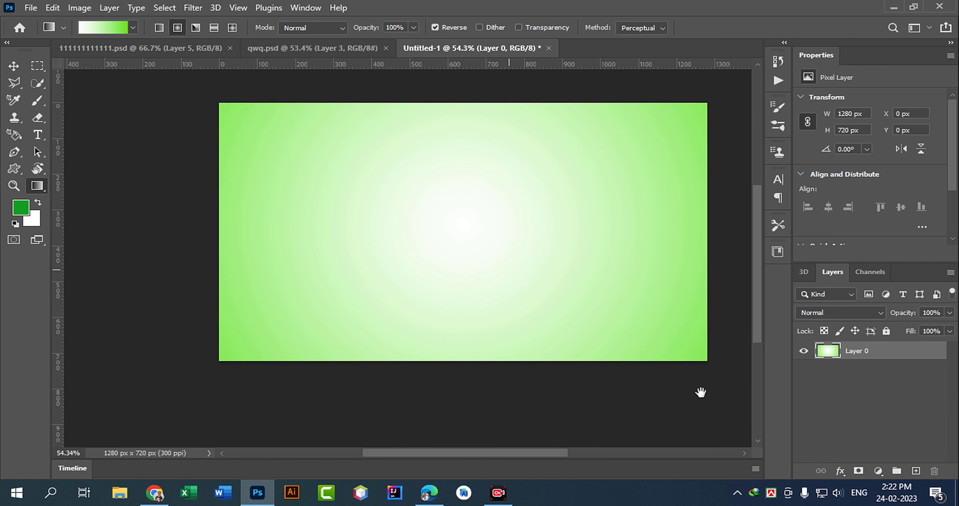
# Rename the gradient layer BG and switch to the Move tool.
pyautogui.doubleClick(857, 352)
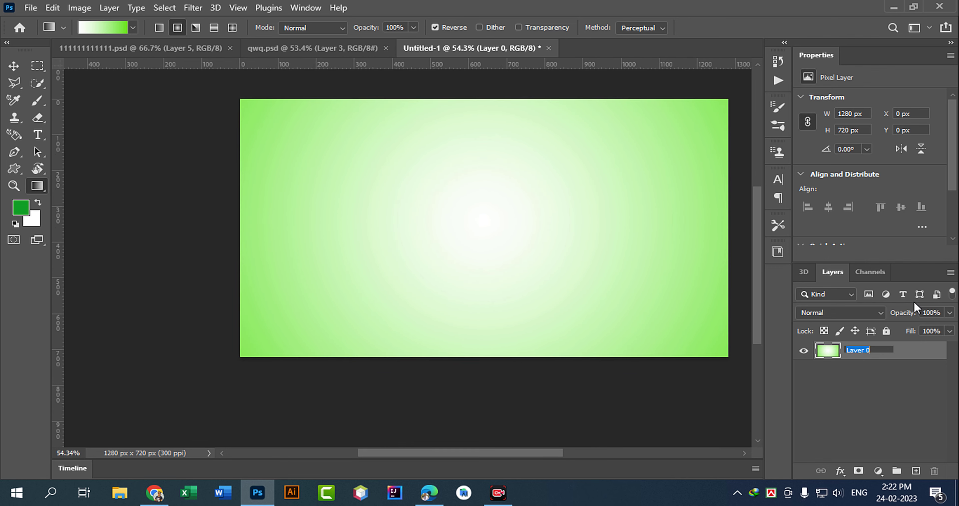
pyautogui.press('Return')
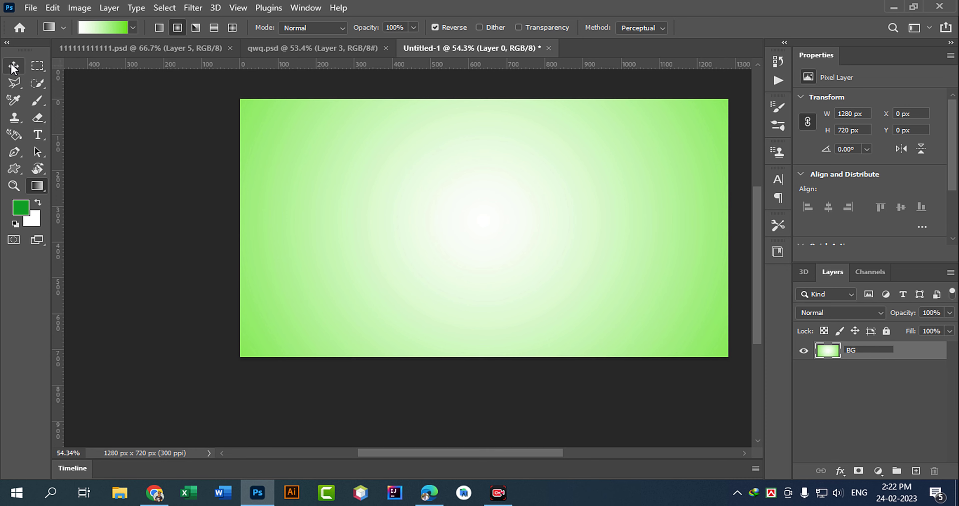
pyautogui.press('v')
# Copy the whole orange with its leaf from qwq.psd onto the right half of the gradient canvas.
pyautogui.moveTo(430, 223); pyautogui.dragTo(420, 224)
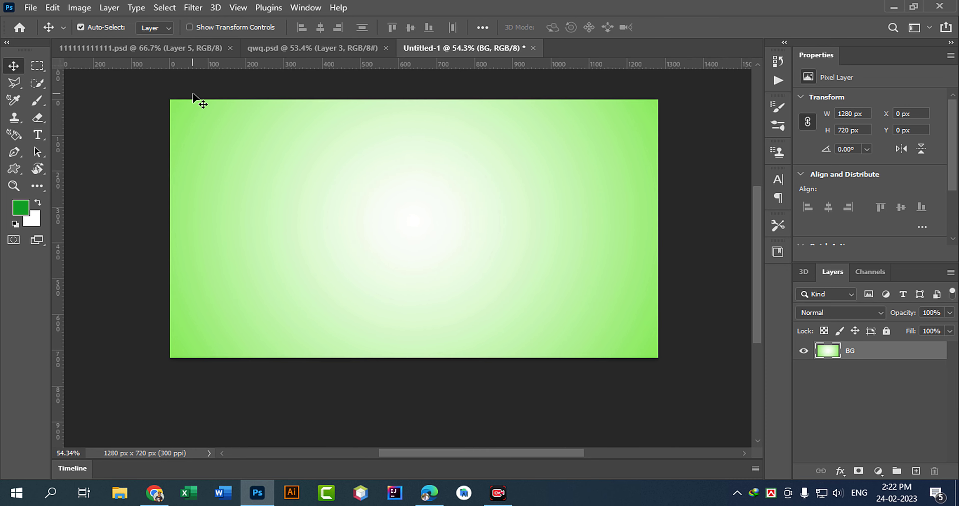
pyautogui.click(279, 48)
pyautogui.click(453, 225)
pyautogui.moveTo(485, 111); pyautogui.dragTo(526, 239)
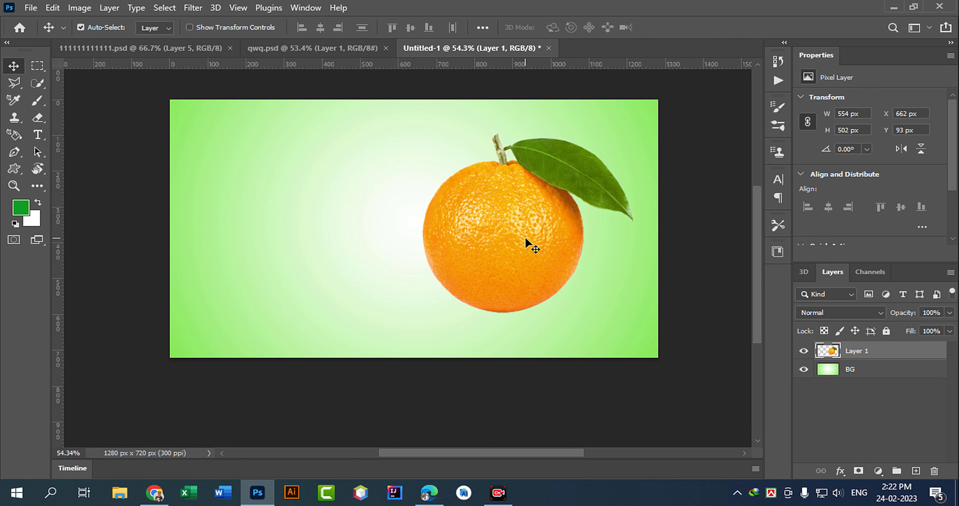
# Scale the whole orange down to about 434 × 393 px and shift it slightly toward the canvas centre.
pyautogui.hotkey('ctrl', 't')
pyautogui.moveTo(635, 314); pyautogui.dragTo(580, 272)
pyautogui.moveTo(488, 240); pyautogui.dragTo(507, 245)
pyautogui.doubleClick(512, 241)
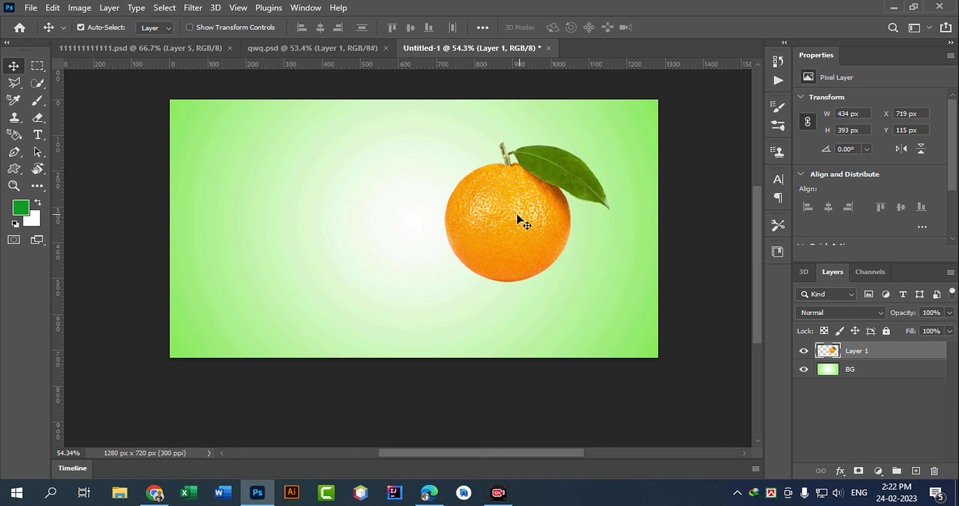
pyautogui.moveTo(517, 215); pyautogui.dragTo(489, 212)
# Add the orange slice from qwq.psd to the left of the whole orange, scaled down to about 342 × 338 px.
pyautogui.click(309, 47)
pyautogui.moveTo(369, 219); pyautogui.dragTo(491, 246)
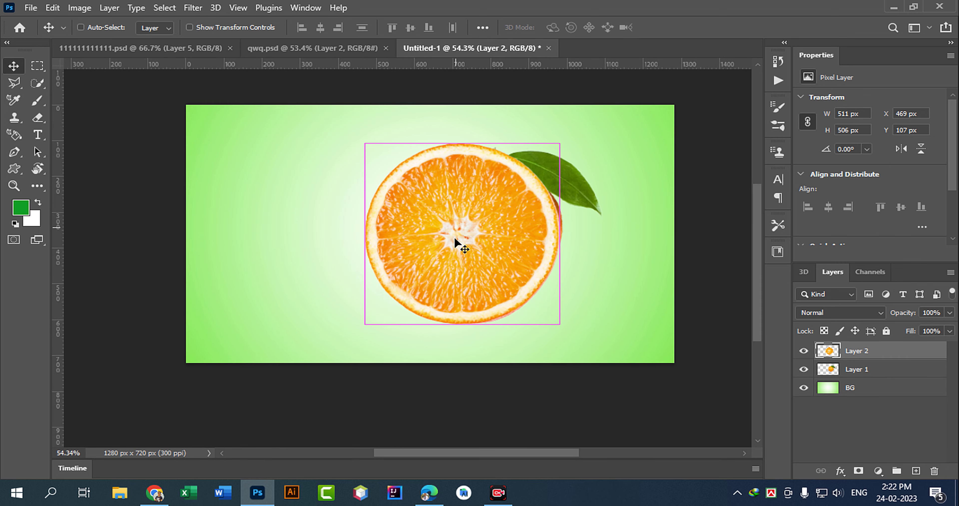
pyautogui.hotkey('ctrl', 't')
pyautogui.moveTo(560, 143); pyautogui.dragTo(505, 194)
pyautogui.moveTo(428, 278); pyautogui.dragTo(508, 228)
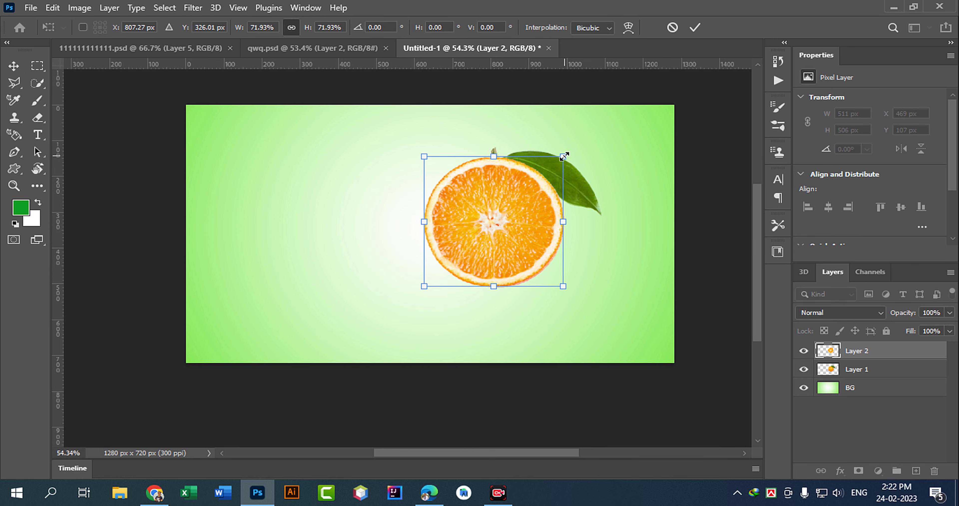
pyautogui.moveTo(564, 157); pyautogui.dragTo(558, 162)
pyautogui.moveTo(480, 221); pyautogui.dragTo(492, 220)
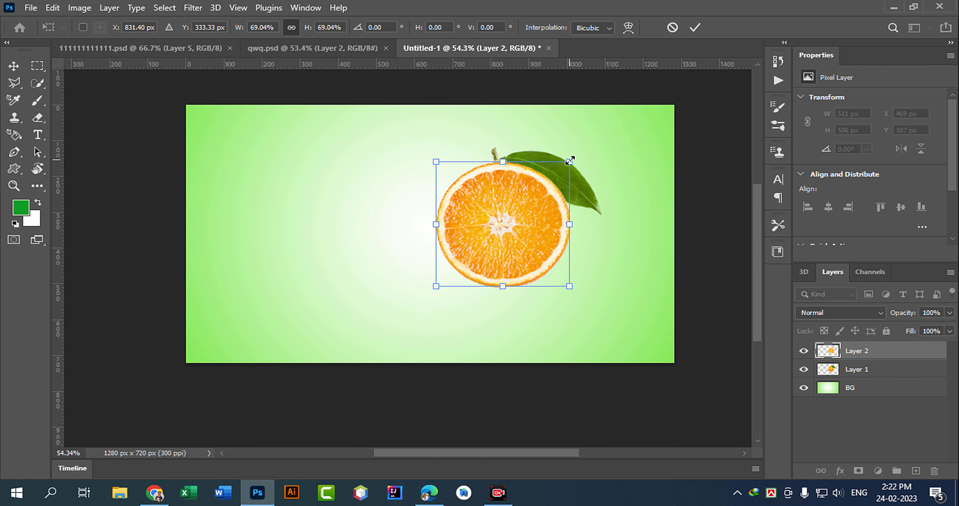
pyautogui.doubleClick(488, 216)
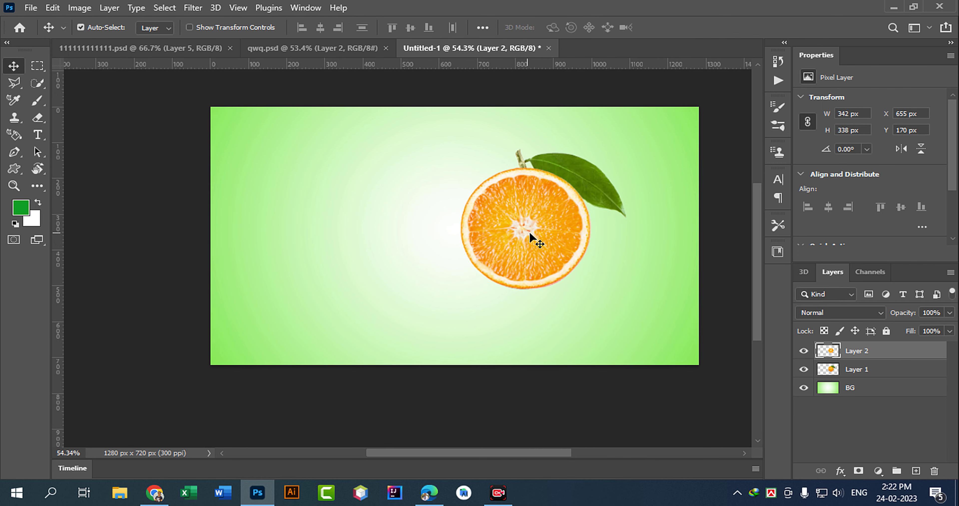
pyautogui.moveTo(529, 232); pyautogui.dragTo(352, 241)
# Delete the upper part of the orange slice using a rectangular marquee selection about 481 × 177 px.
pyautogui.scroll(3, 470, 229)
pyautogui.click(37, 65)
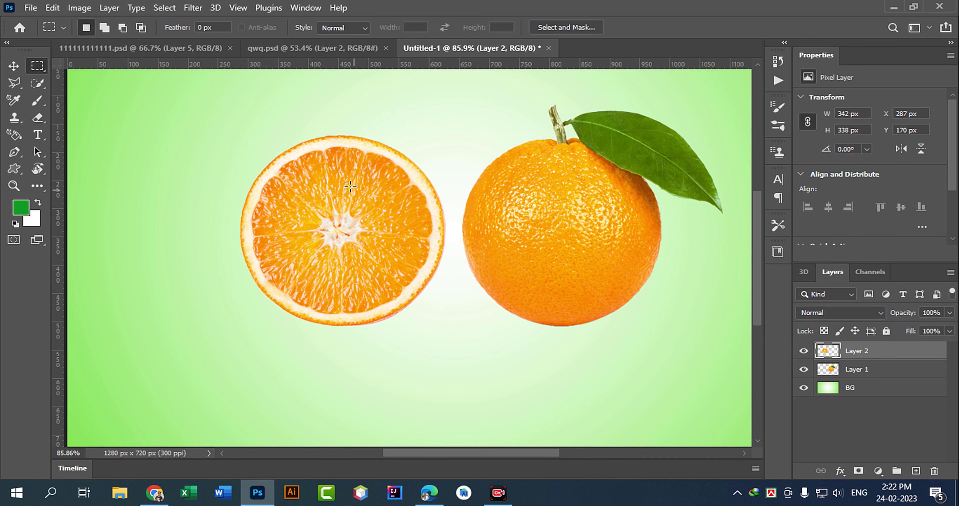
pyautogui.moveTo(204, 111); pyautogui.dragTo(493, 210)
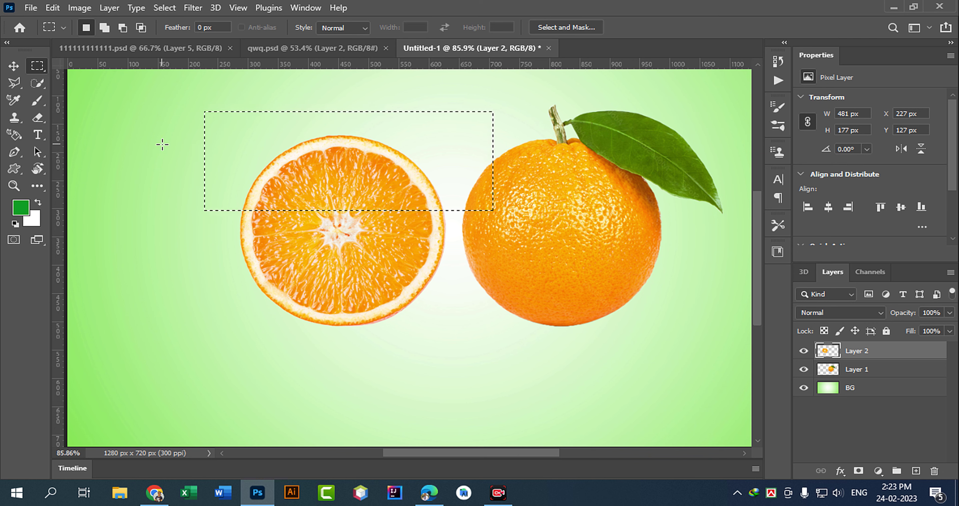
pyautogui.press('Delete')
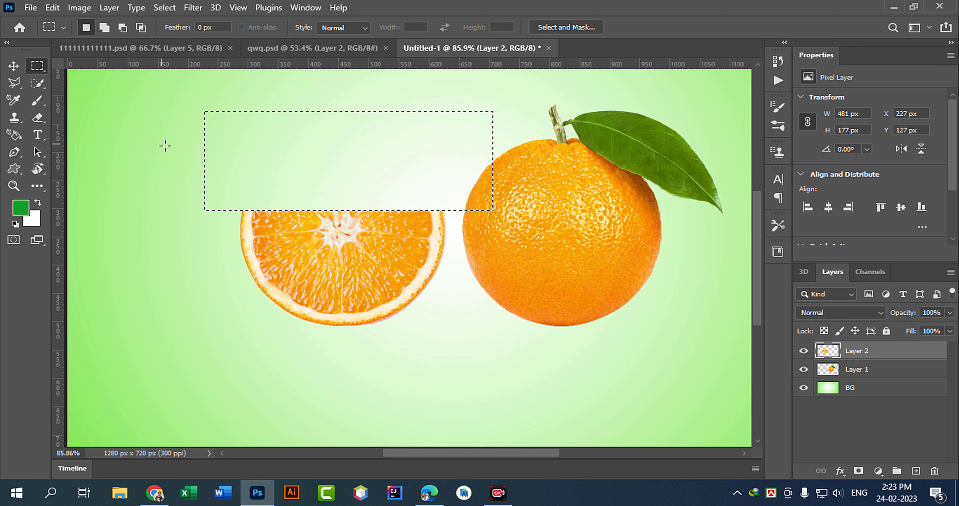
# Clear the selection and move the half slice right until it overlaps the lower left of the whole orange.
pyautogui.press('v')
pyautogui.press('ctrl')
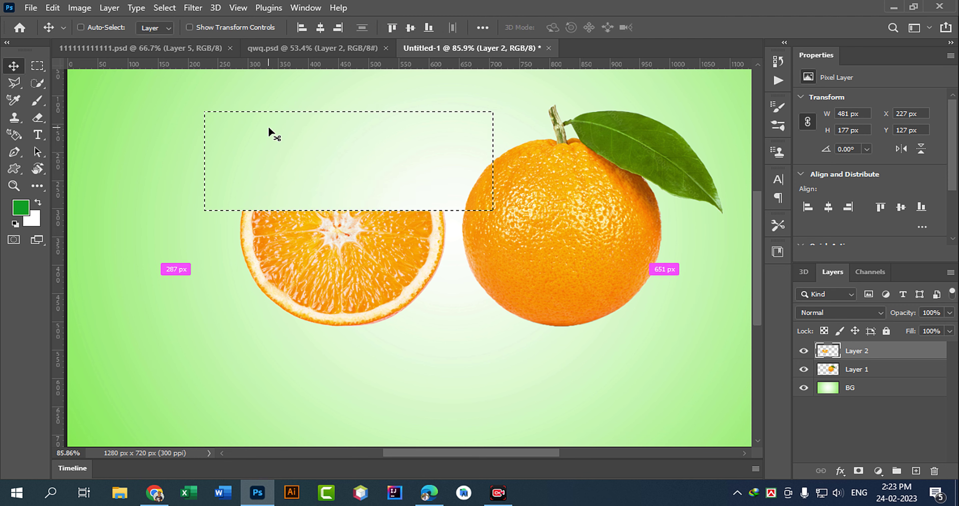
pyautogui.hotkey('ctrl', 'd')
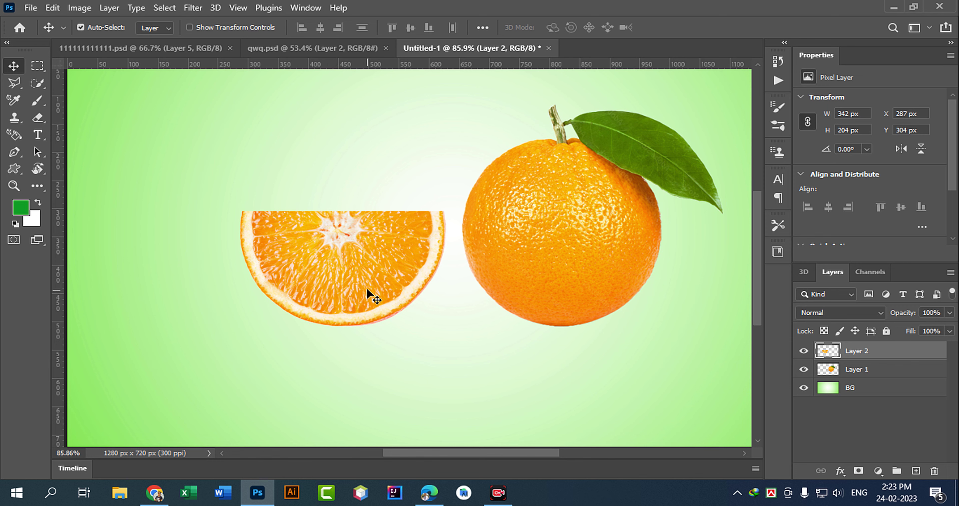
pyautogui.moveTo(359, 279); pyautogui.dragTo(434, 276)
# Rotate the half slice by about -8.4° and shift it slightly left in front of the whole orange.
pyautogui.press('ctrl')
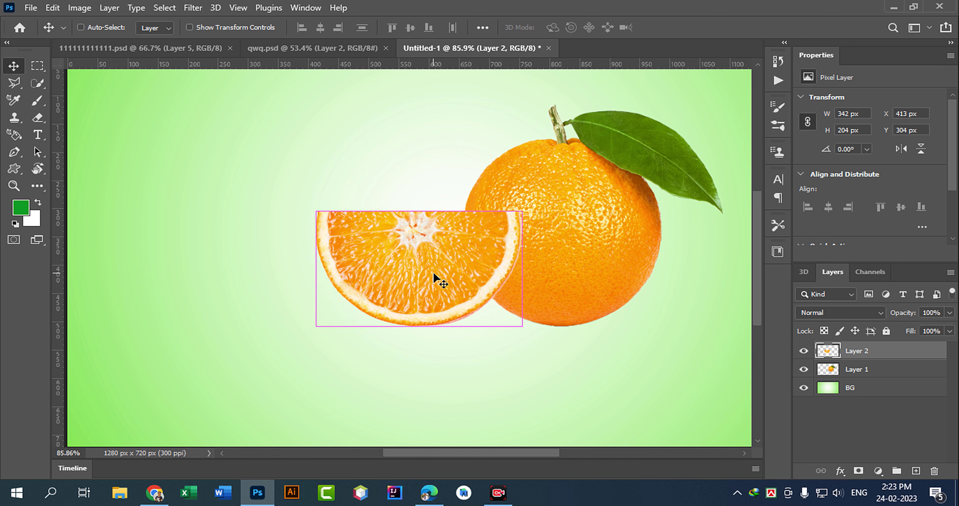
pyautogui.hotkey('ctrl', 't')
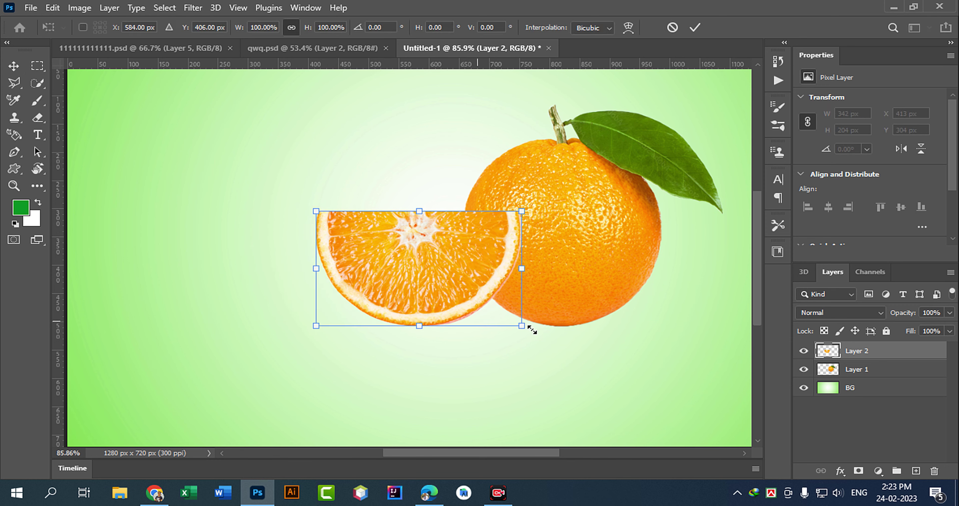
pyautogui.moveTo(548, 319); pyautogui.dragTo(561, 300)
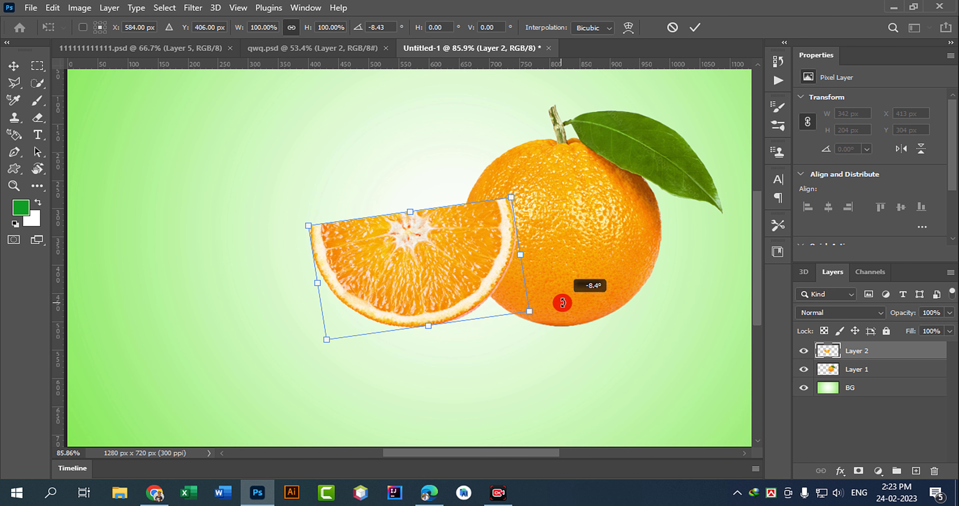
pyautogui.moveTo(425, 294); pyautogui.dragTo(423, 297)
pyautogui.doubleClick(422, 291)
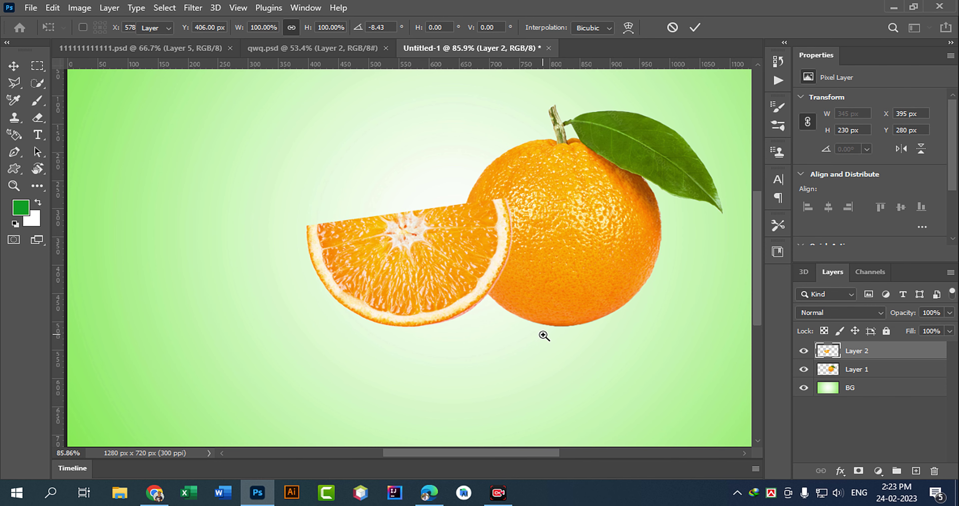
# Select the juicy flesh of the half slice with the Quick Selection tool.
pyautogui.moveTo(543, 336); pyautogui.dragTo(550, 278)
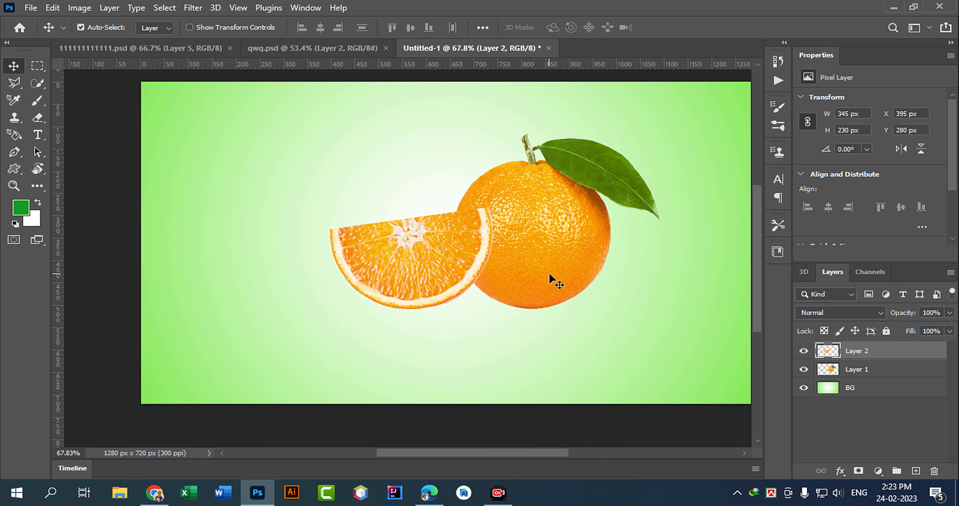
pyautogui.click(40, 82)
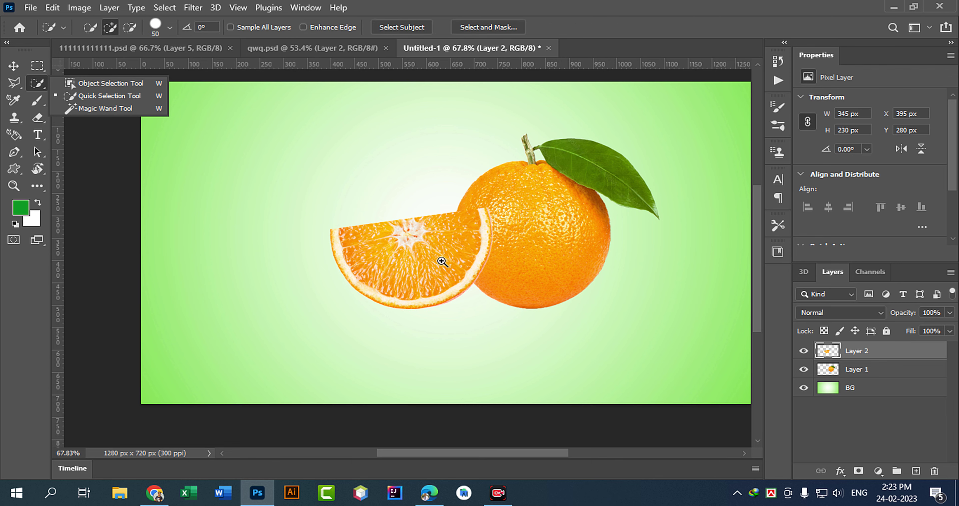
pyautogui.moveTo(442, 262)
pyautogui.mouseDown()
pyautogui.moveTo(456, 288)
pyautogui.moveTo(488, 267)
pyautogui.mouseUp()
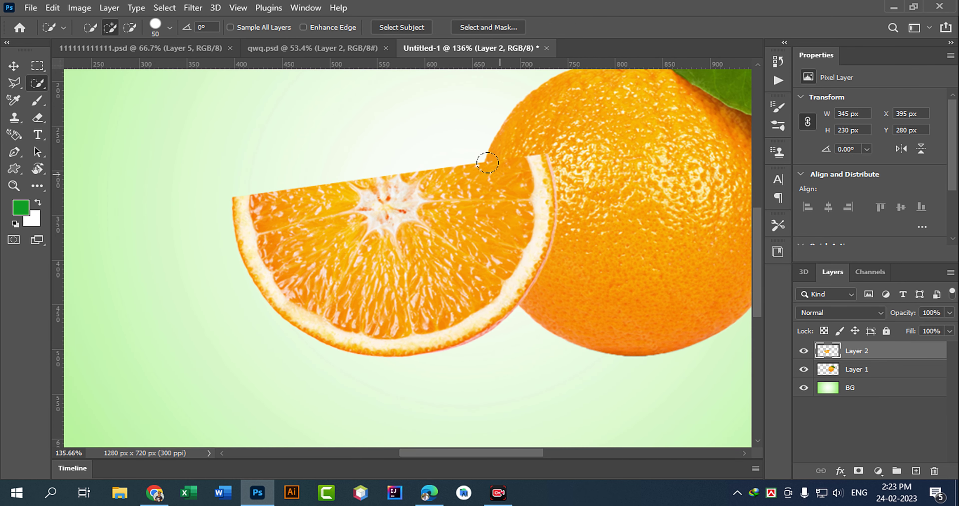
pyautogui.moveTo(488, 163)
pyautogui.mouseDown()
pyautogui.moveTo(465, 256)
pyautogui.moveTo(407, 253)
pyautogui.moveTo(377, 286)
pyautogui.moveTo(327, 274)
pyautogui.moveTo(363, 227)
pyautogui.moveTo(262, 210)
pyautogui.moveTo(264, 197)
pyautogui.moveTo(417, 191)
pyautogui.moveTo(391, 188)
pyautogui.mouseUp()
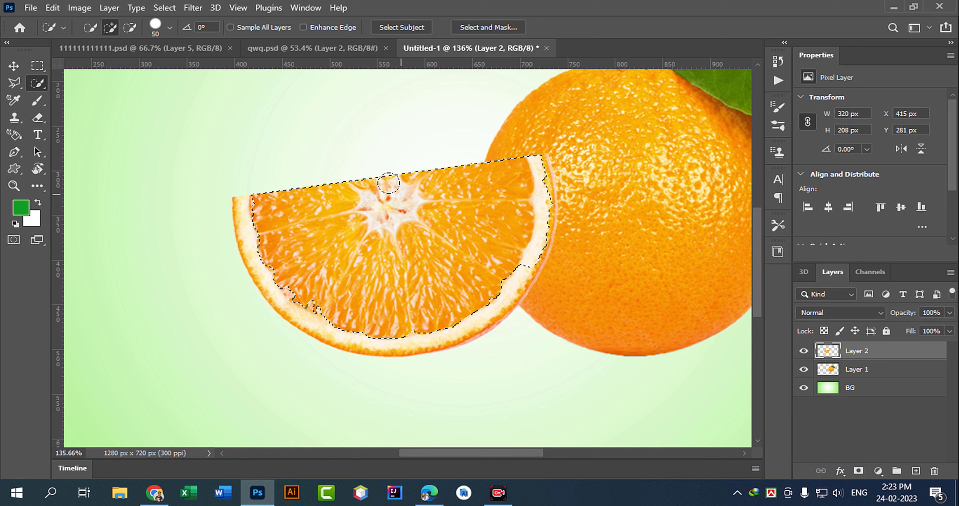
# Subtract the white rind along the half slice's right edge from the selection, using a 15 px selection brush.
pyautogui.press('[')
pyautogui.press('[')
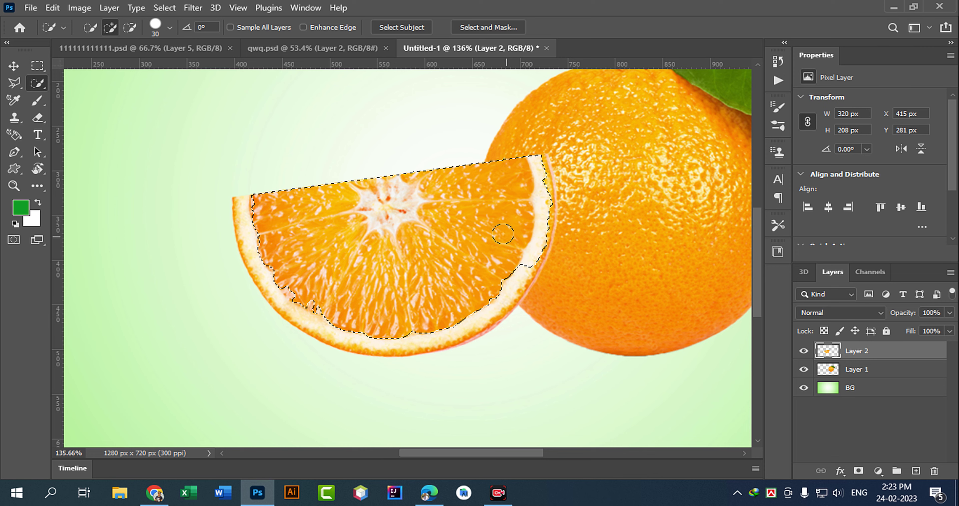
pyautogui.press('[')
pyautogui.moveTo(538, 193); pyautogui.dragTo(584, 293)
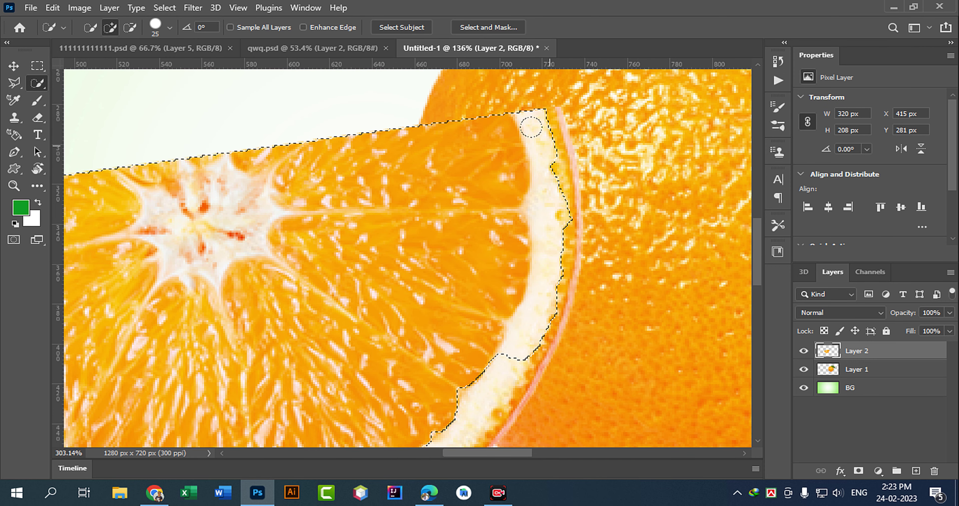
pyautogui.press('alt')
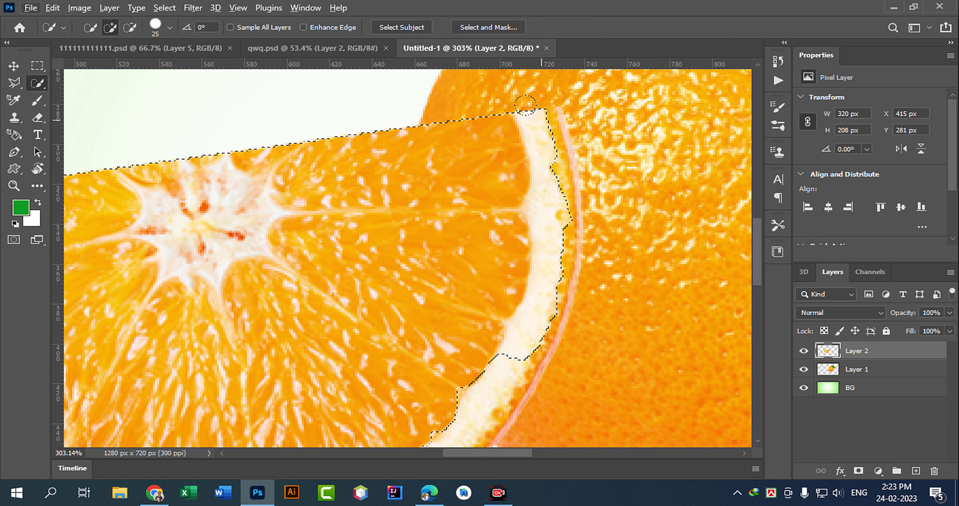
pyautogui.press('[')
pyautogui.press('[')
pyautogui.press('alt')
pyautogui.moveTo(532, 118)
pyautogui.mouseDown()
pyautogui.moveTo(540, 259)
pyautogui.moveTo(508, 360)
pyautogui.mouseUp()
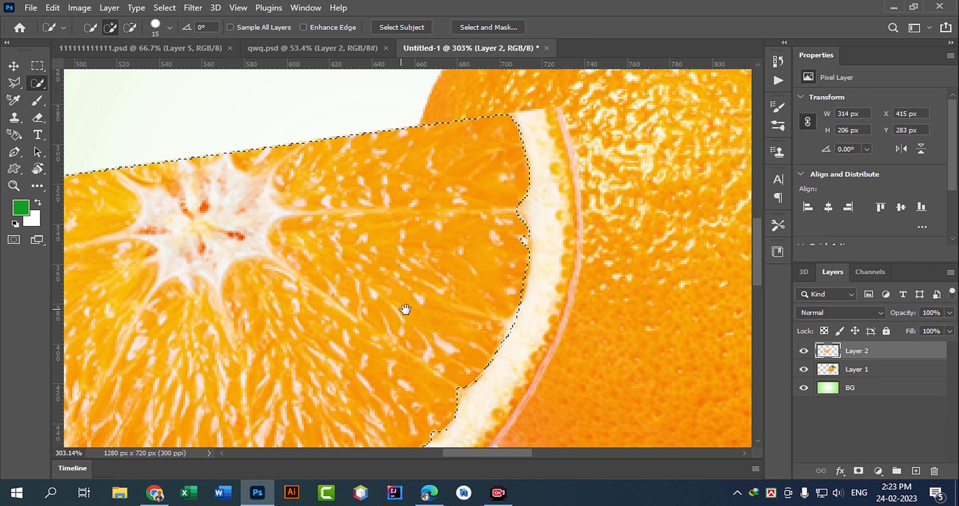
# Add the missed flesh beside the right and lower-right rind of the half slice to the selection.
pyautogui.moveTo(405, 312); pyautogui.dragTo(510, 157)
pyautogui.moveTo(587, 174); pyautogui.dragTo(464, 285)
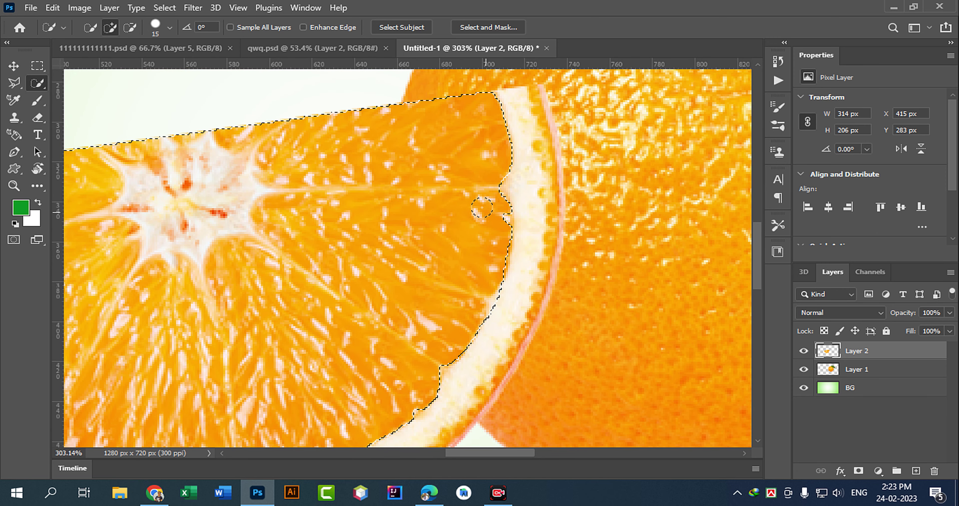
pyautogui.click(492, 188)
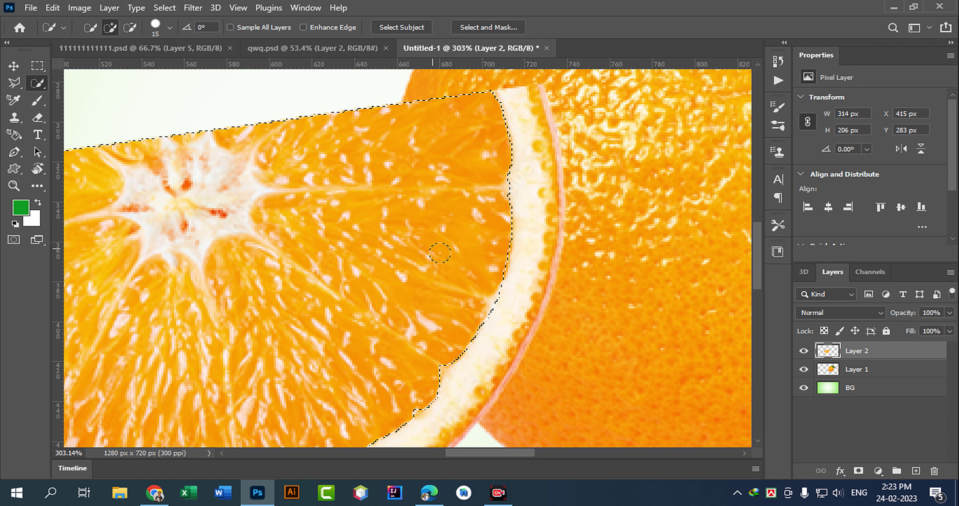
pyautogui.moveTo(416, 294); pyautogui.dragTo(505, 160)
pyautogui.click(512, 227)
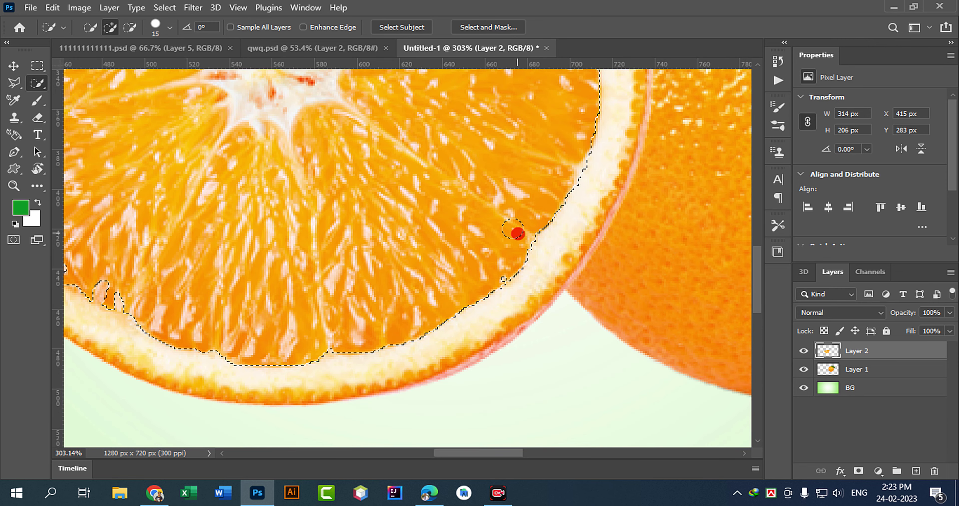
# Add the missed flesh along the bottom and left rind of the half slice to the selection.
pyautogui.moveTo(358, 294)
pyautogui.mouseDown()
pyautogui.moveTo(405, 285)
pyautogui.moveTo(456, 319)
pyautogui.moveTo(475, 317)
pyautogui.mouseUp()
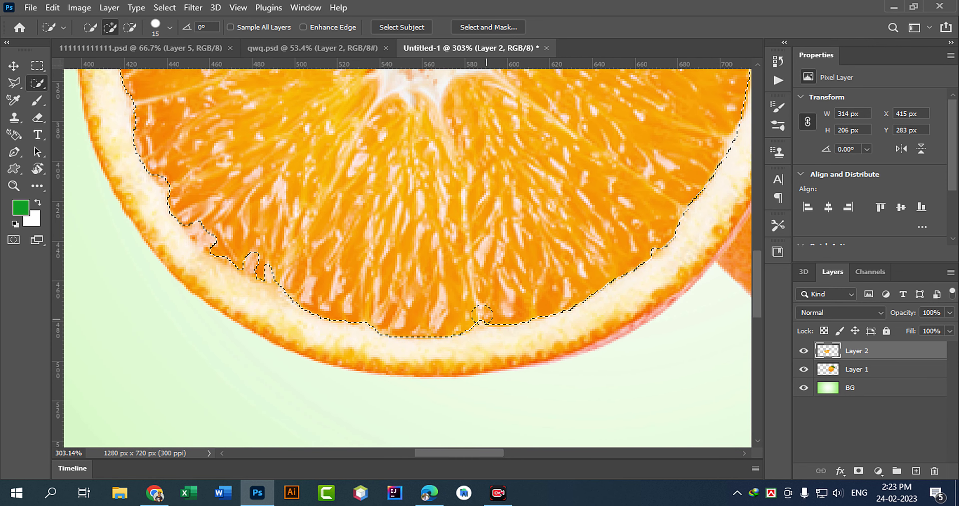
pyautogui.moveTo(269, 257)
pyautogui.mouseDown()
pyautogui.moveTo(199, 219)
pyautogui.moveTo(188, 176)
pyautogui.moveTo(262, 219)
pyautogui.mouseUp()
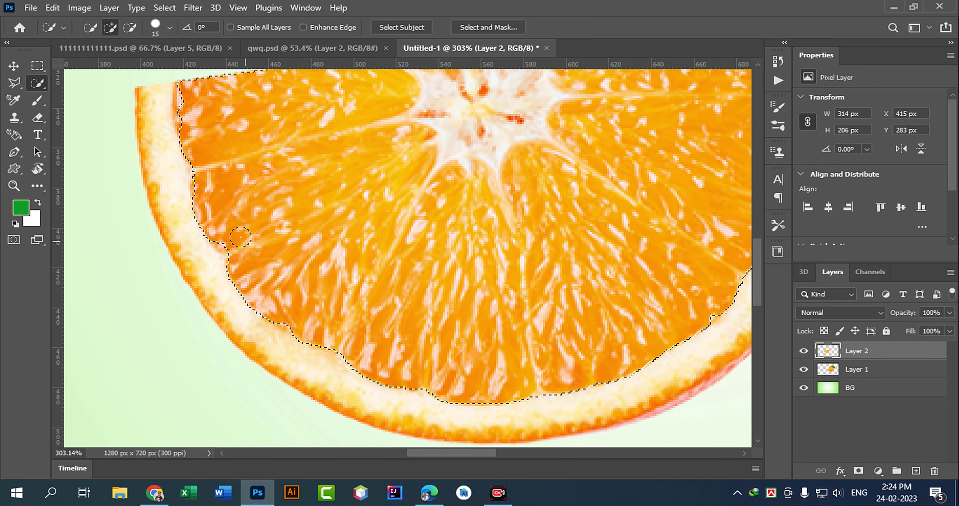
pyautogui.click(234, 248)
pyautogui.moveTo(256, 169); pyautogui.dragTo(299, 284)
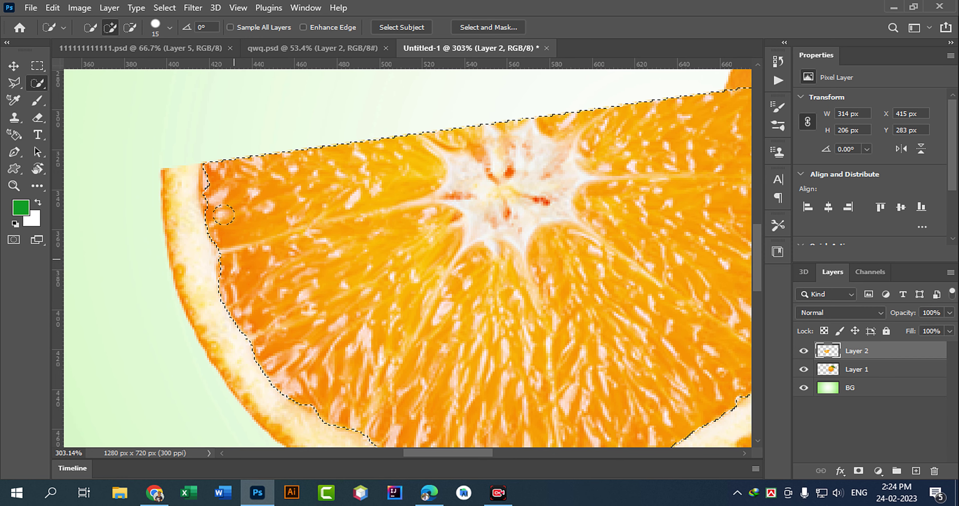
pyautogui.moveTo(218, 179); pyautogui.dragTo(219, 203)
# Add a layer mask to the half slice that hides the selected flesh and keeps only the rind.
pyautogui.scroll(-1, 591, 271)
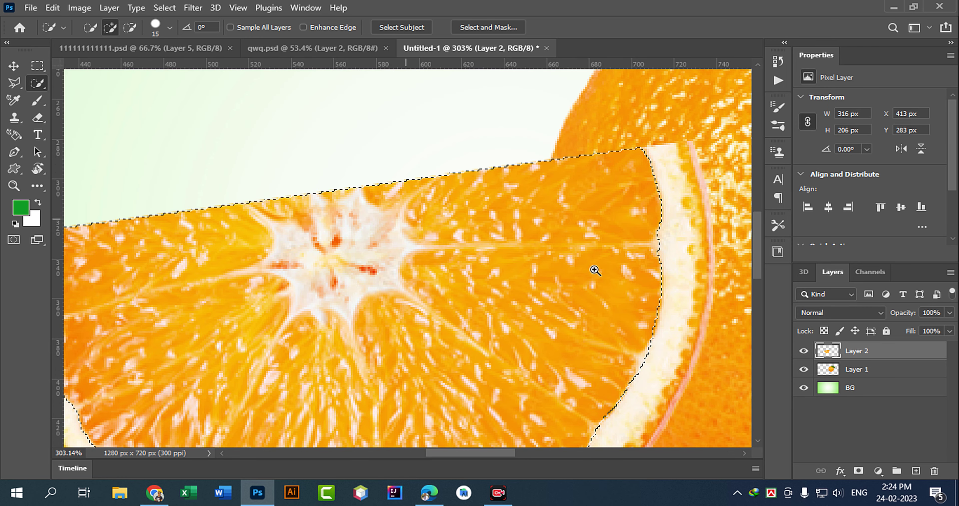
pyautogui.scroll(-1, 553, 290)
pyautogui.moveTo(552, 291); pyautogui.dragTo(473, 232)
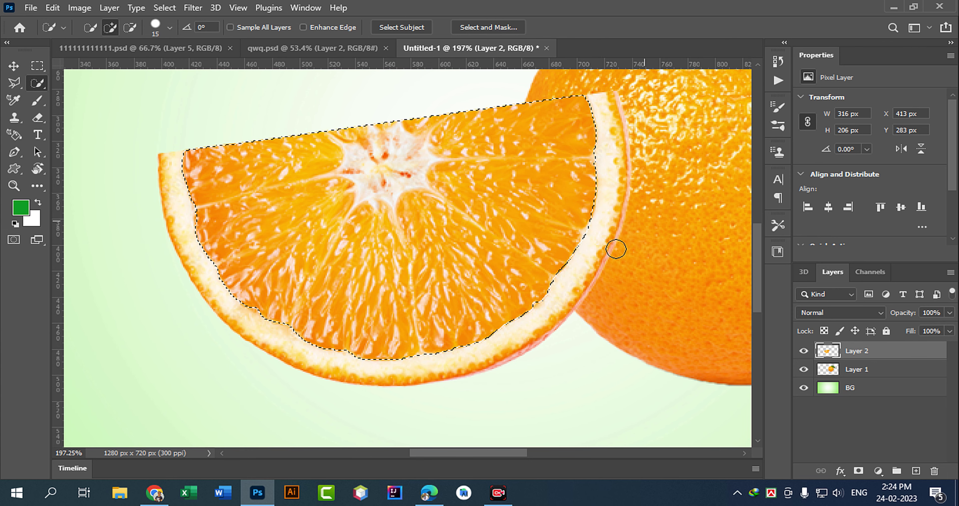
pyautogui.scroll(-3, 573, 261)
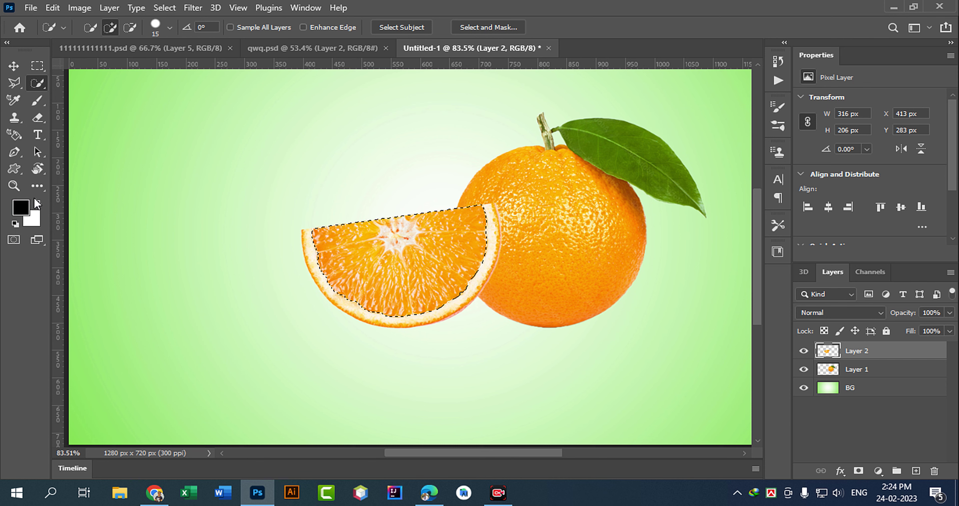
pyautogui.click(41, 204)
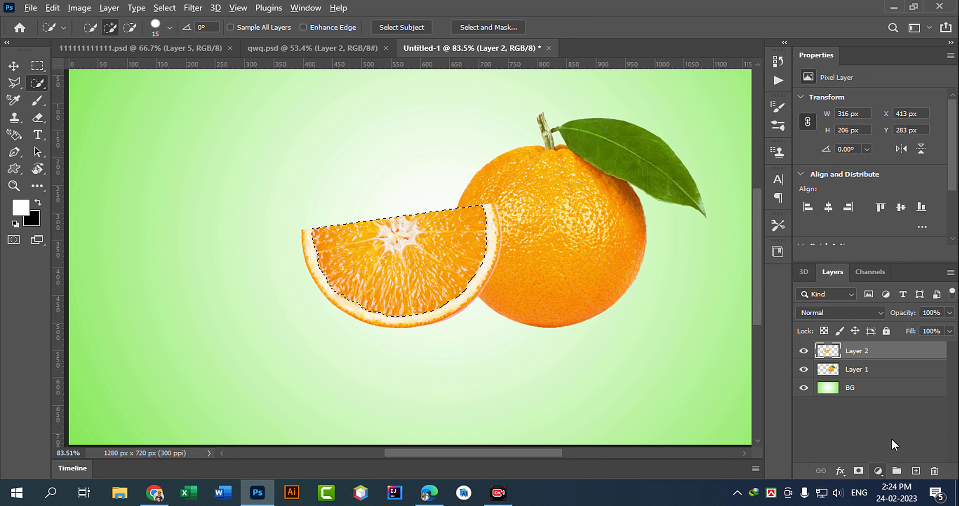
pyautogui.keyDown('alt'); pyautogui.click(858, 472); pyautogui.keyUp('alt')
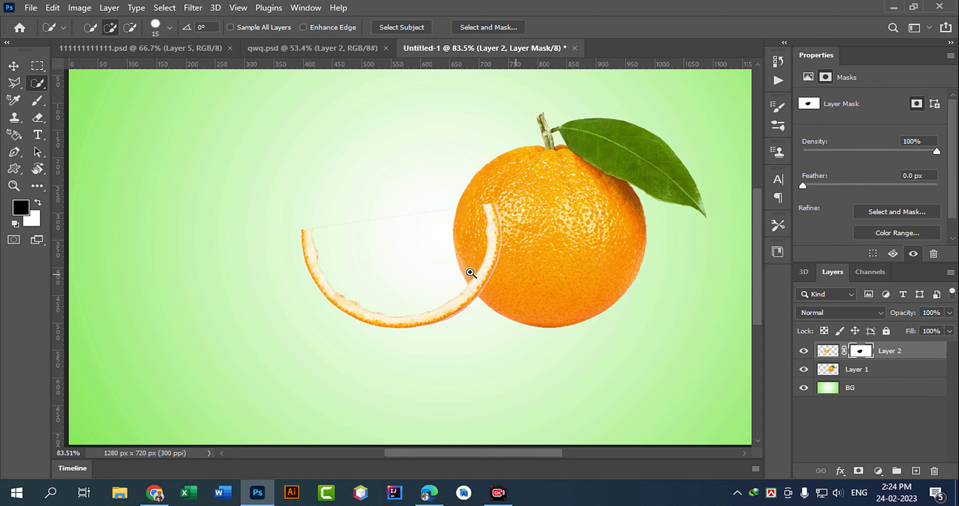
# Paint black on the rind layer's mask along the thin leftover line across its opening, using the Soft Round Pressure Size brush at 80 px.
pyautogui.moveTo(460, 245); pyautogui.dragTo(524, 263)
pyautogui.hscroll(6, 525, 263)
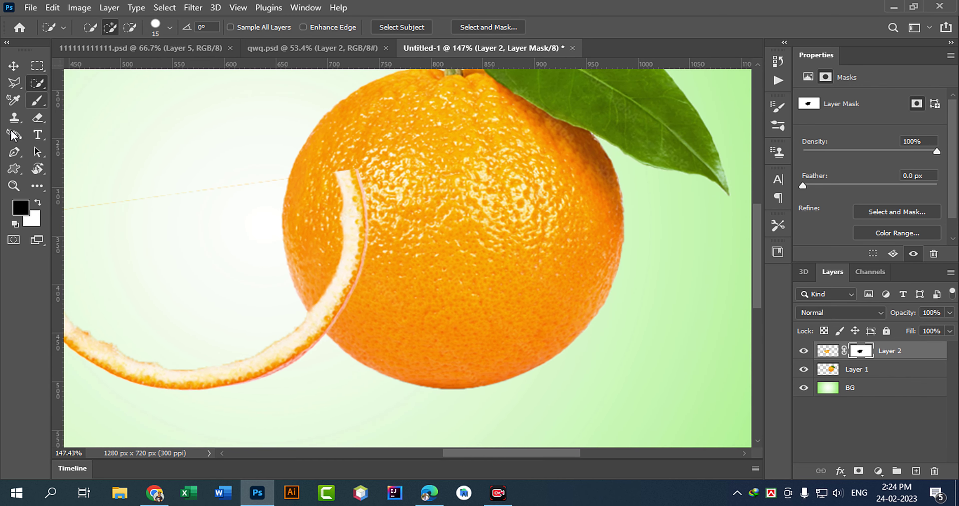
pyautogui.click(40, 100)
pyautogui.moveTo(295, 195); pyautogui.dragTo(363, 201)
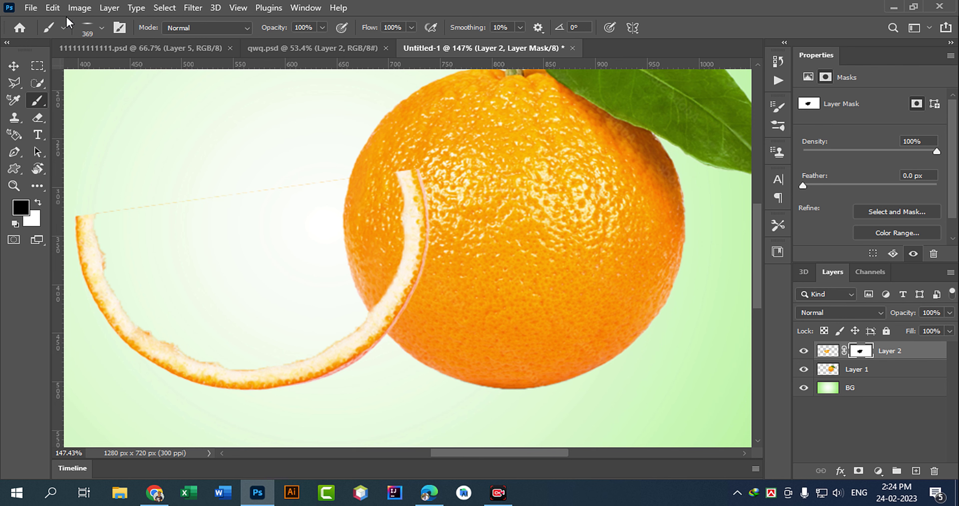
pyautogui.click(101, 28)
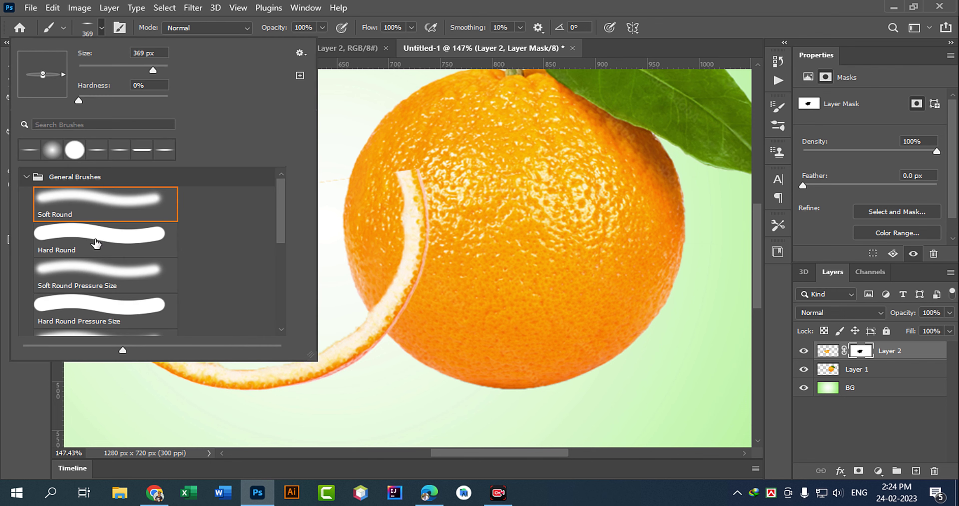
pyautogui.click(97, 268)
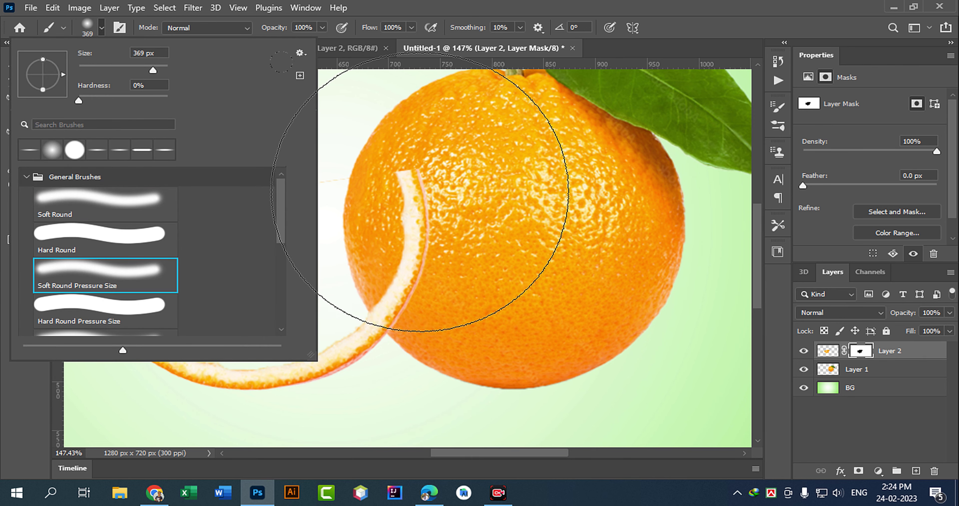
pyautogui.click(416, 181)
pyautogui.press('[')
pyautogui.press('[')
pyautogui.press('[')
pyautogui.press('[')
pyautogui.press('[')
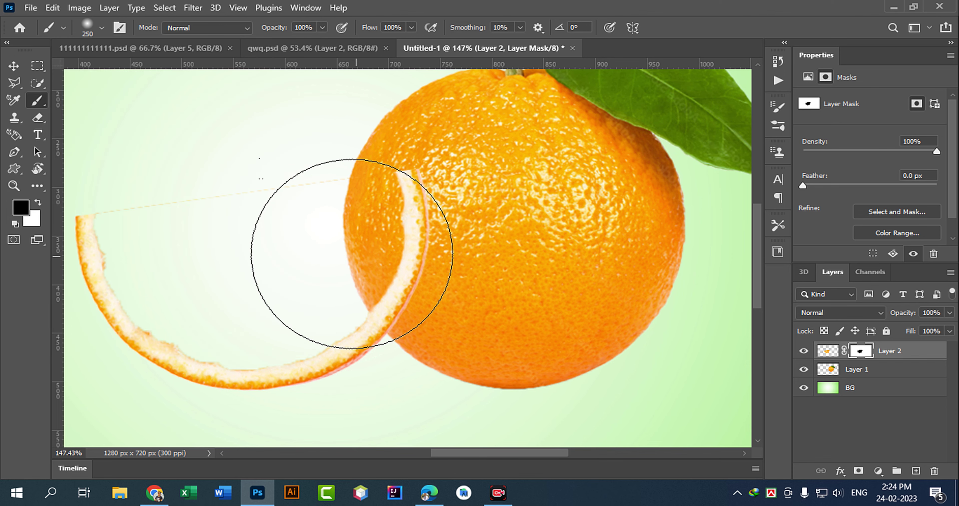
pyautogui.moveTo(286, 257); pyautogui.dragTo(333, 254)
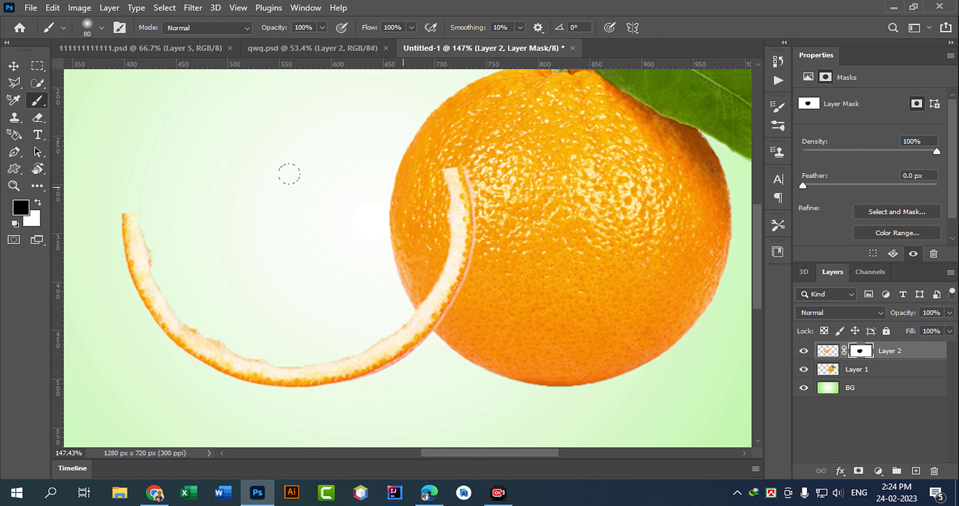
pyautogui.moveTo(367, 274); pyautogui.dragTo(407, 254)
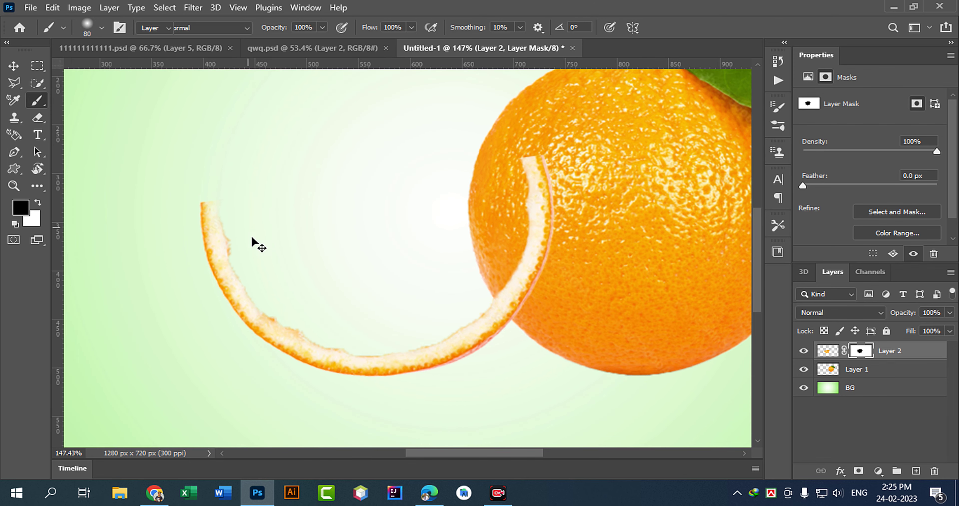
# Copy the blue water image from qwq.psd into the canvas as the topmost layer and position it over the orange rind.
pyautogui.press('v')
pyautogui.click(260, 48)
pyautogui.moveTo(395, 335); pyautogui.dragTo(378, 278)
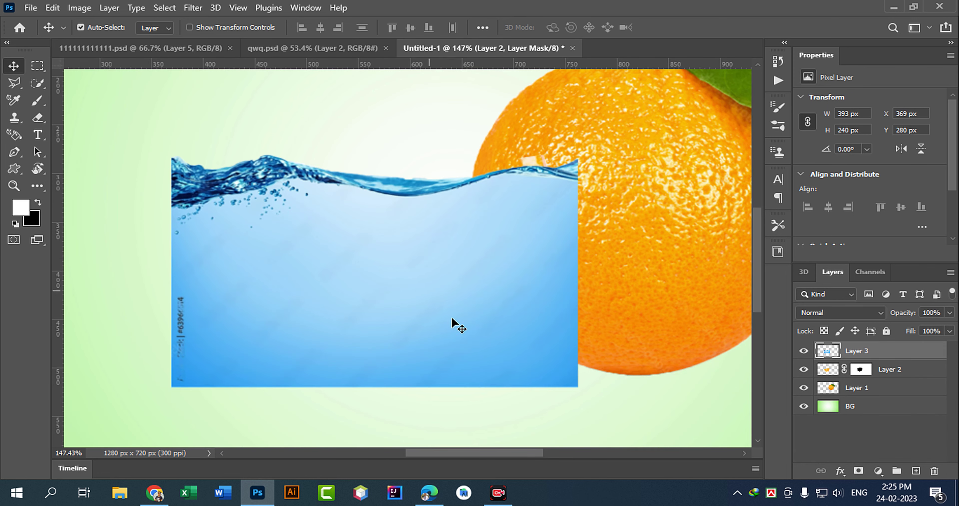
pyautogui.scroll(-1, 461, 324)
pyautogui.moveTo(380, 321); pyautogui.dragTo(406, 335)
# Rotate the water image to about -4.61° with Free Transform and move it over the orange rind.
pyautogui.press('ctrl')
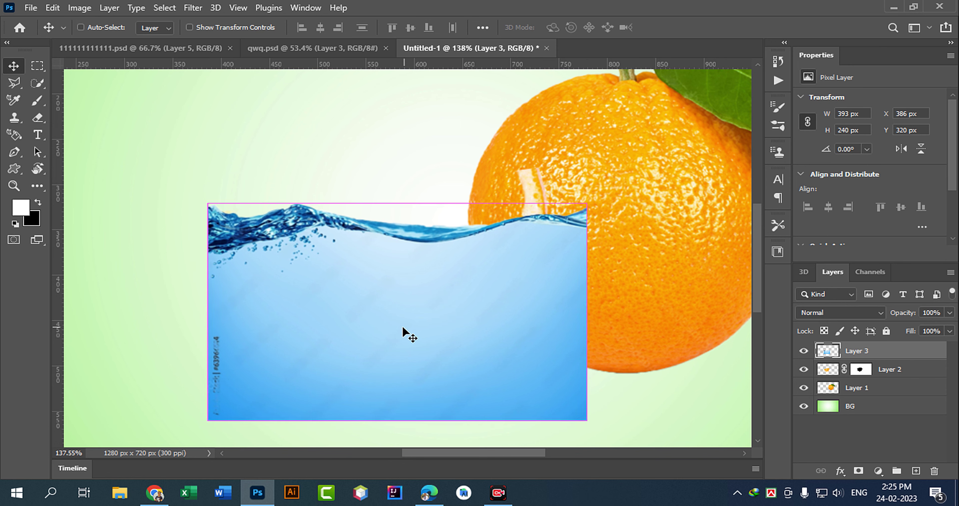
pyautogui.hotkey('ctrl', 't')
pyautogui.moveTo(638, 343)
pyautogui.mouseDown()
pyautogui.moveTo(650, 322)
pyautogui.moveTo(649, 332)
pyautogui.mouseUp()
pyautogui.moveTo(517, 329); pyautogui.dragTo(468, 301)
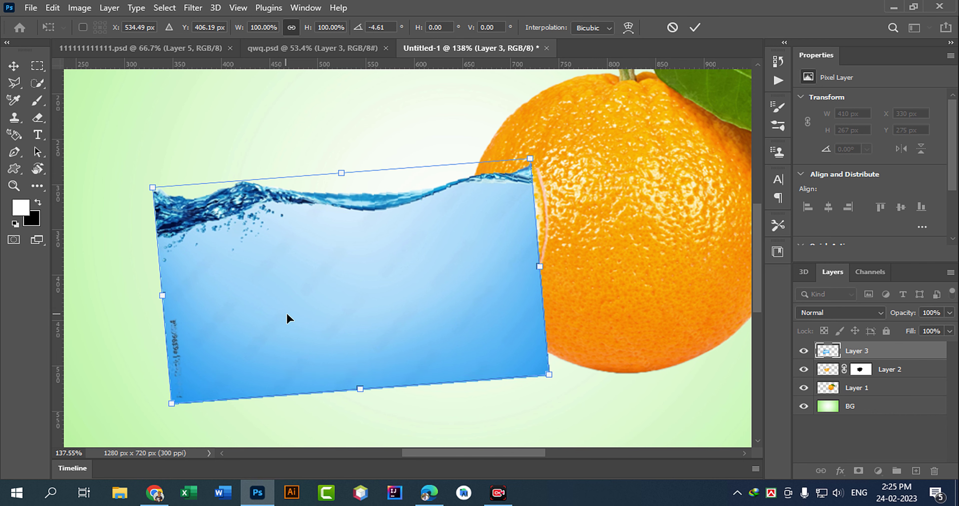
pyautogui.moveTo(312, 309); pyautogui.dragTo(376, 328)
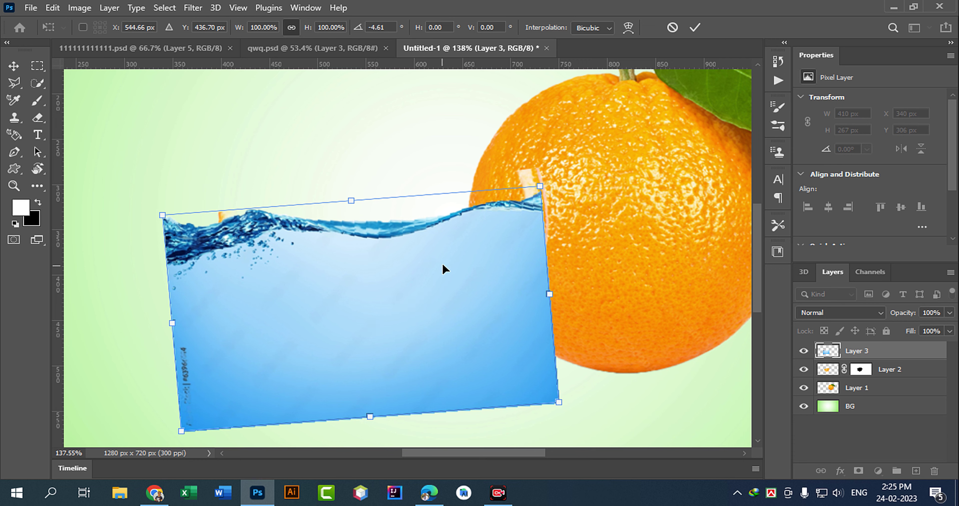
# Warp the water image so its upper right corner rises and its right edge bulges to meet the rind, and apply the transform.
pyautogui.rightClick(454, 263)
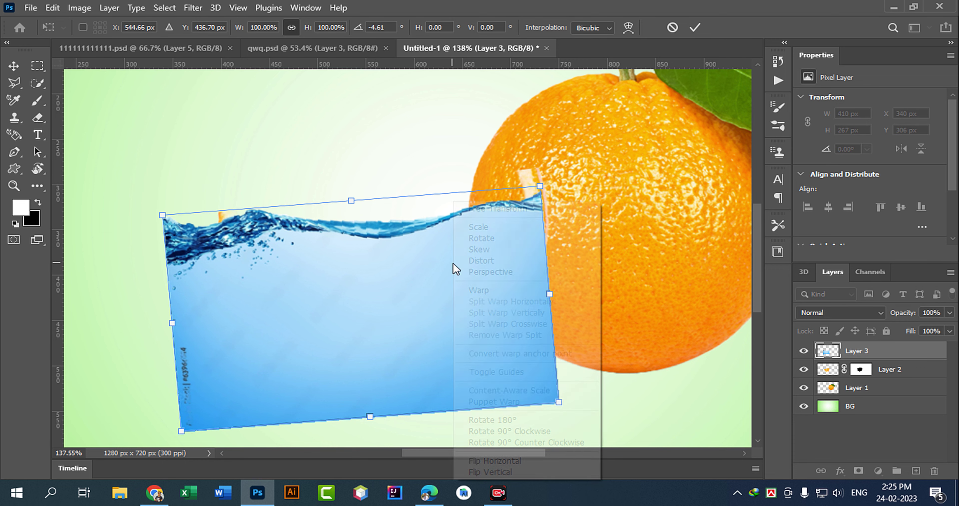
pyautogui.click(480, 291)
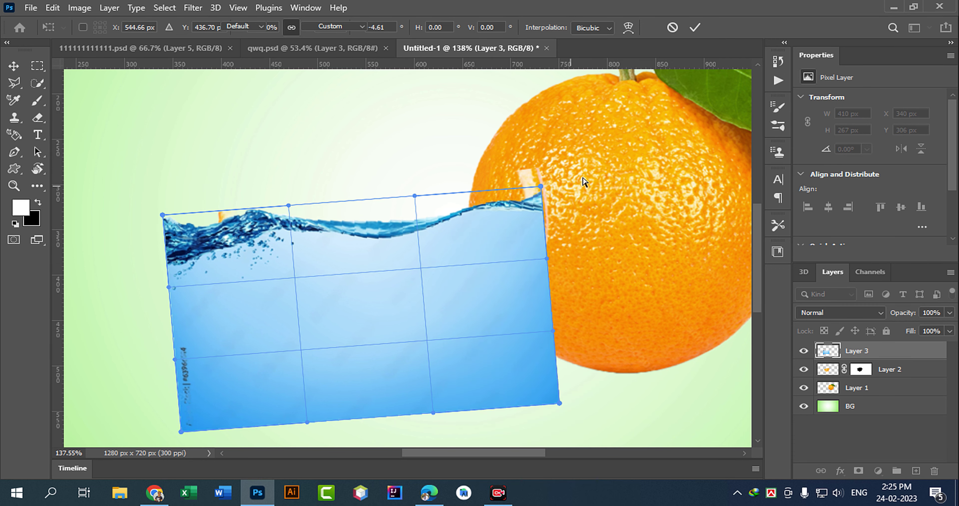
pyautogui.moveTo(520, 203); pyautogui.dragTo(525, 148)
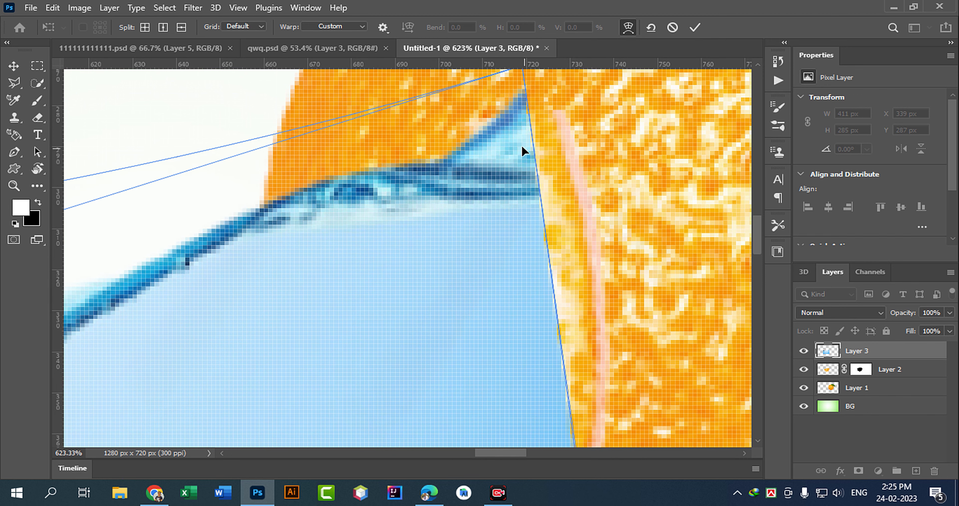
pyautogui.moveTo(258, 401); pyautogui.dragTo(398, 342)
pyautogui.moveTo(637, 373); pyautogui.dragTo(525, 304)
pyautogui.scroll(4, 554, 204)
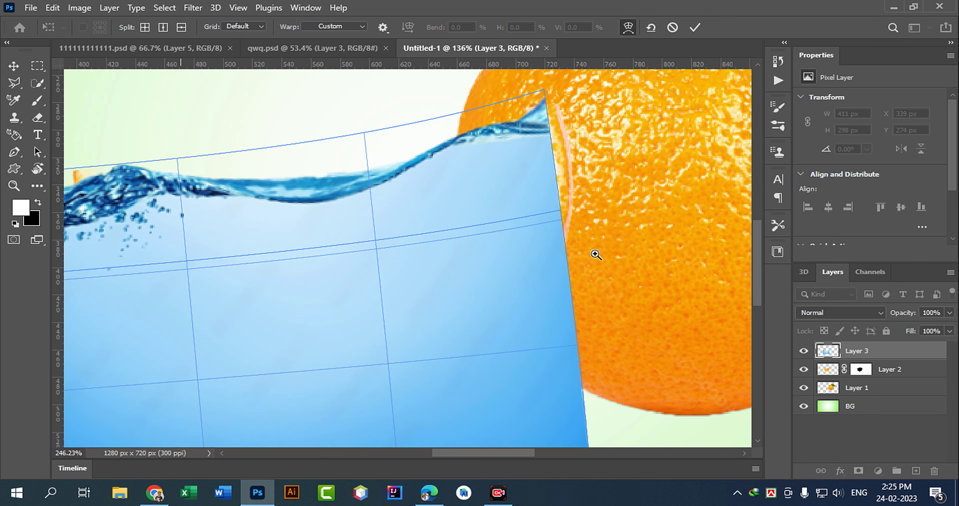
pyautogui.moveTo(565, 231); pyautogui.dragTo(588, 221)
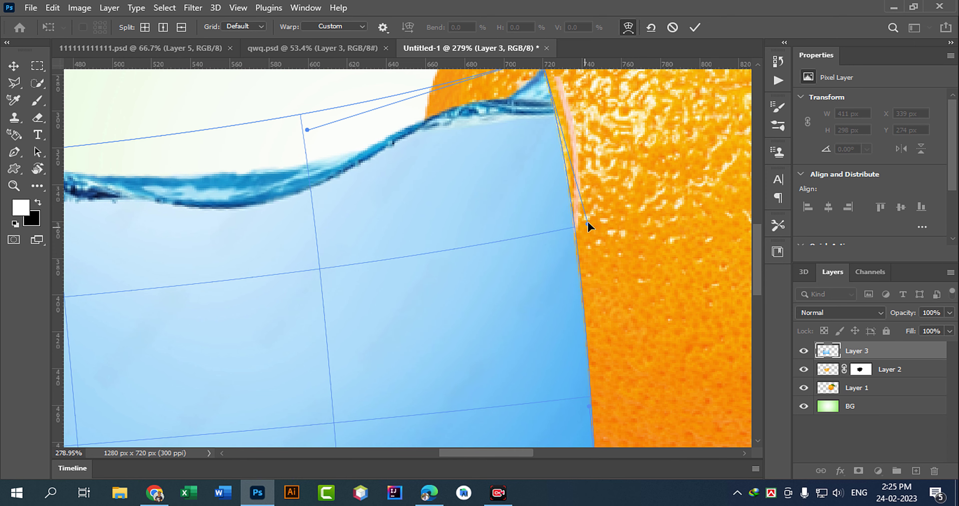
pyautogui.moveTo(454, 270); pyautogui.dragTo(410, 208)
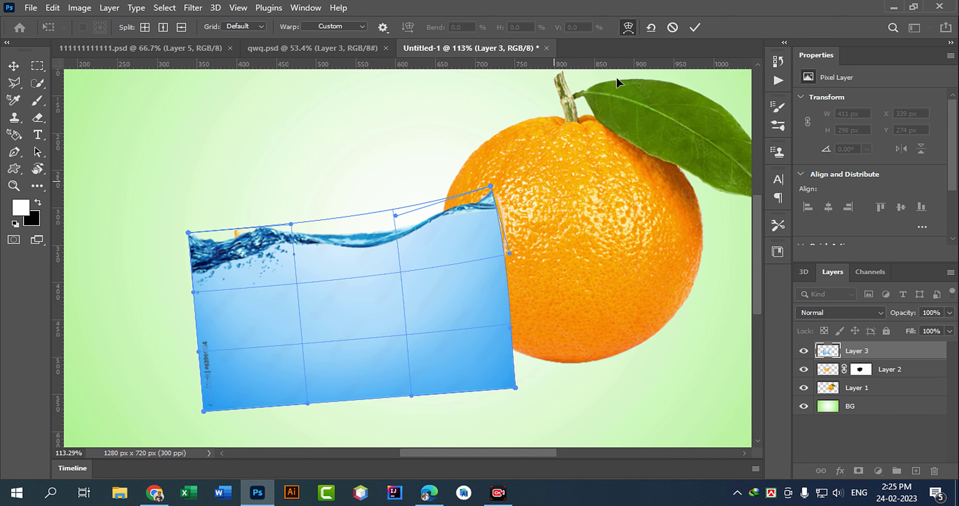
pyautogui.click(695, 27)
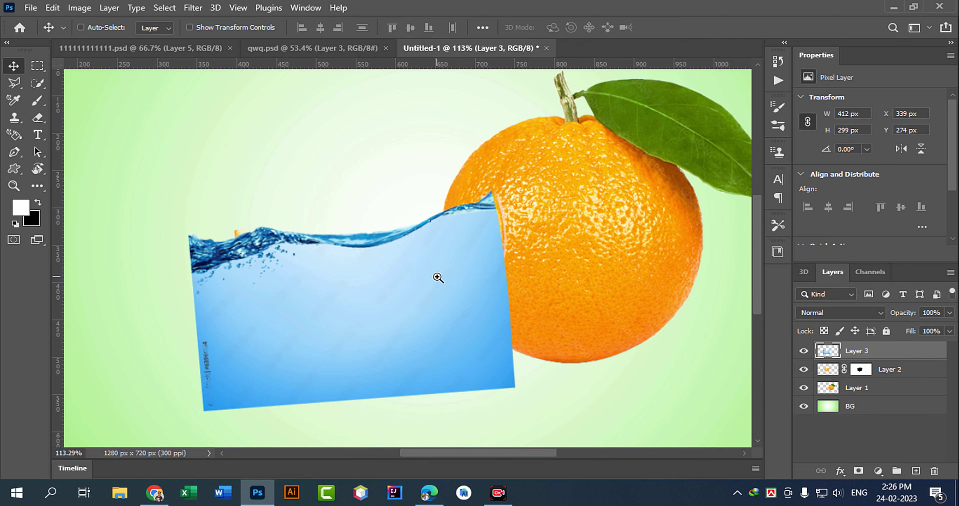
# Lower the water layer's opacity to 43% and add a layer mask to it.
pyautogui.keyDown('ctrl'); pyautogui.click(437, 299); pyautogui.keyUp('ctrl')
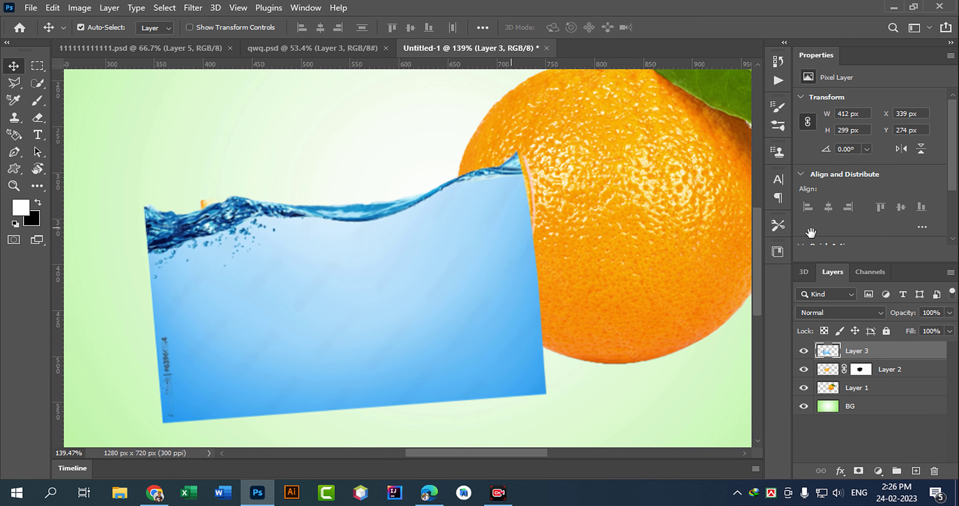
pyautogui.click(950, 313)
pyautogui.moveTo(912, 328); pyautogui.dragTo(911, 327)
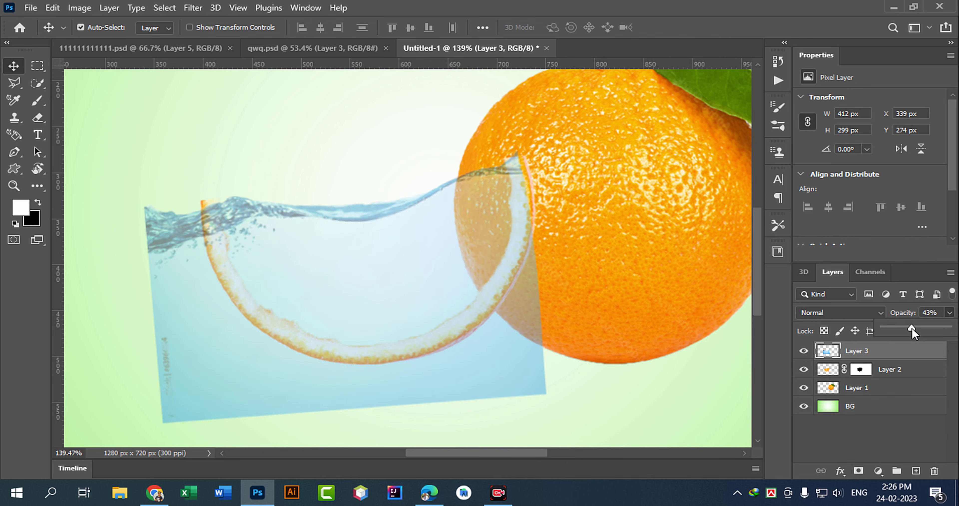
pyautogui.scroll(1, 480, 272)
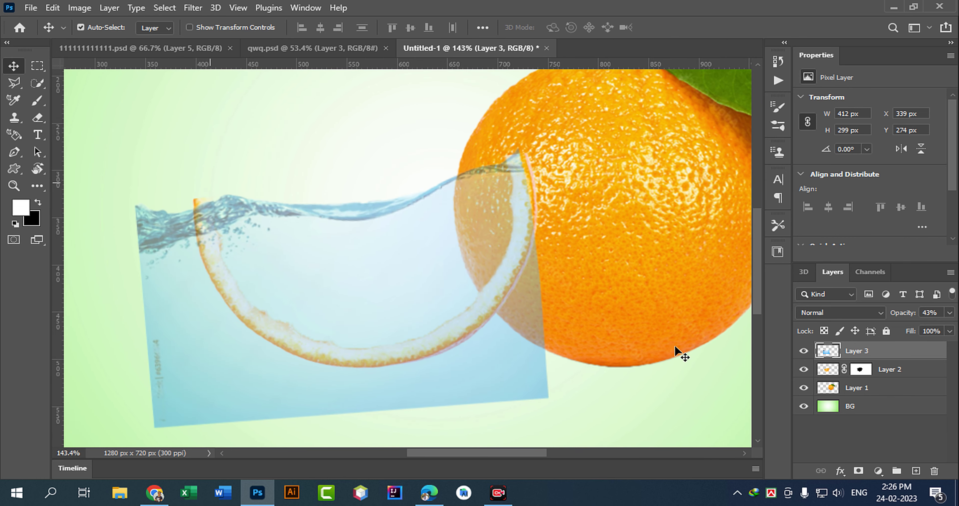
pyautogui.click(859, 472)
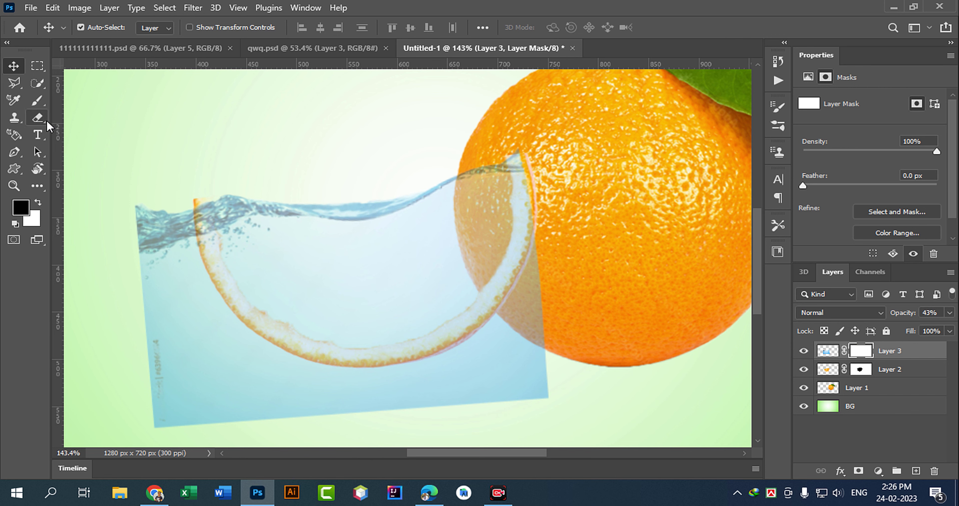
# Paint black on the water layer's mask over the upper right part of the rind with a soft 15 px brush.
pyautogui.click(37, 101)
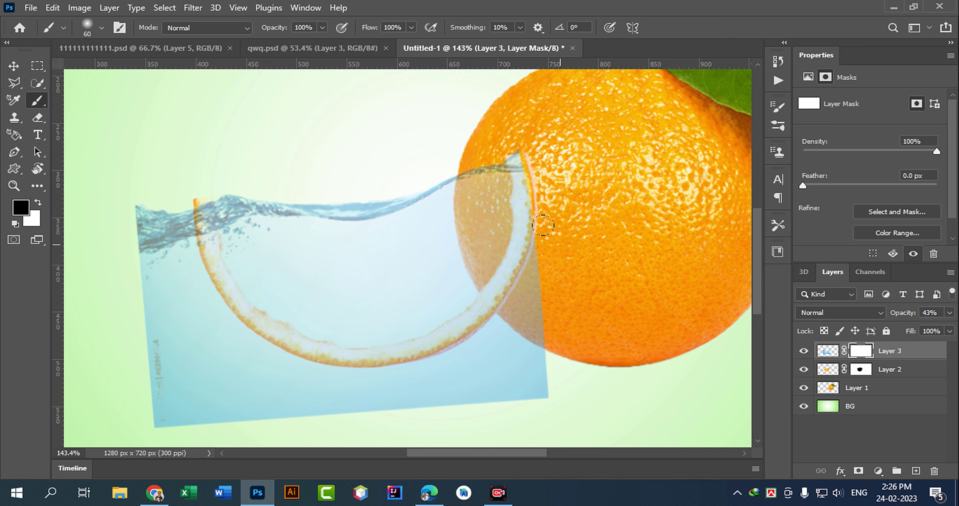
pyautogui.moveTo(529, 189)
pyautogui.mouseDown()
pyautogui.moveTo(582, 321)
pyautogui.moveTo(518, 220)
pyautogui.moveTo(493, 157)
pyautogui.mouseUp()
pyautogui.press('[')
pyautogui.press('[')
pyautogui.press('[')
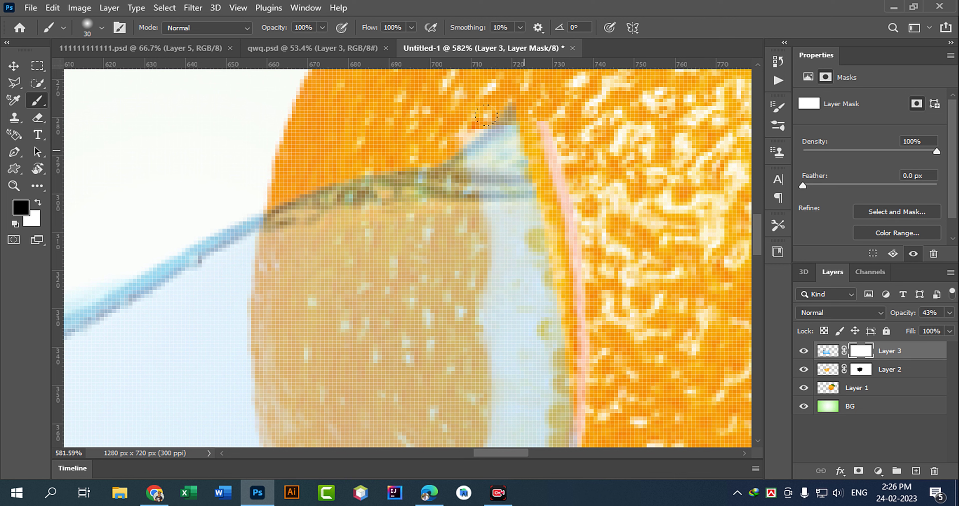
pyautogui.moveTo(490, 113)
pyautogui.mouseDown()
pyautogui.moveTo(496, 196)
pyautogui.moveTo(473, 126)
pyautogui.mouseUp()
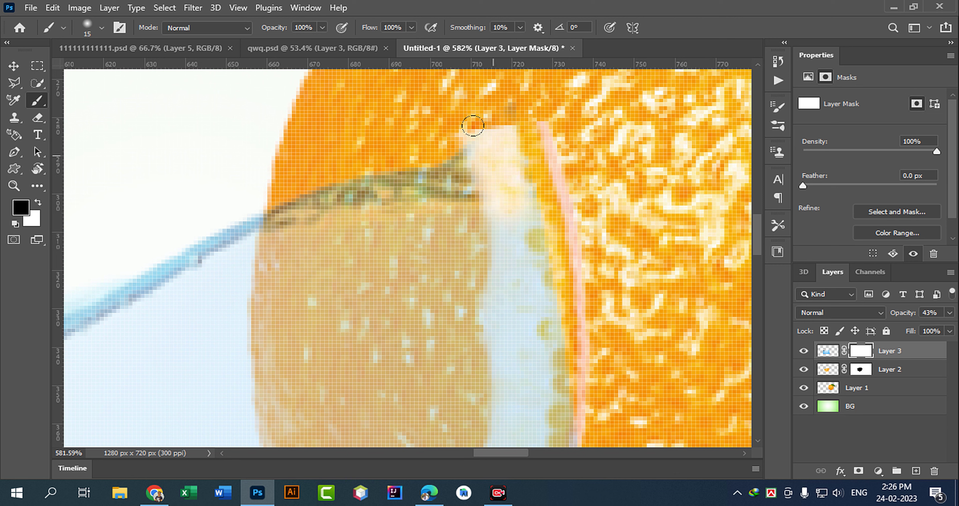
pyautogui.moveTo(492, 170)
pyautogui.mouseDown()
pyautogui.moveTo(503, 268)
pyautogui.moveTo(492, 308)
pyautogui.moveTo(517, 273)
pyautogui.moveTo(521, 167)
pyautogui.moveTo(511, 139)
pyautogui.mouseUp()
pyautogui.moveTo(494, 284); pyautogui.dragTo(461, 165)
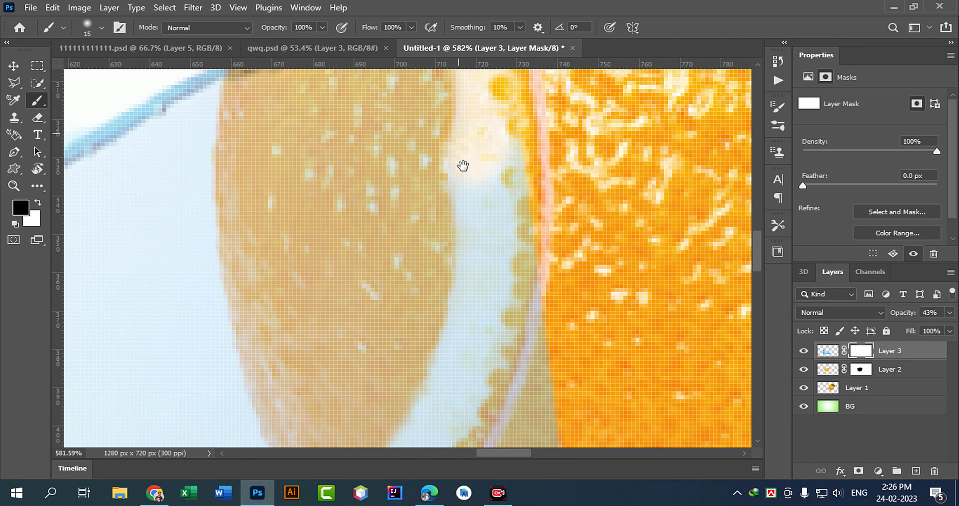
pyautogui.moveTo(513, 109)
pyautogui.mouseDown()
pyautogui.moveTo(490, 166)
pyautogui.moveTo(473, 150)
pyautogui.moveTo(482, 216)
pyautogui.moveTo(460, 308)
pyautogui.moveTo(474, 246)
pyautogui.mouseUp()
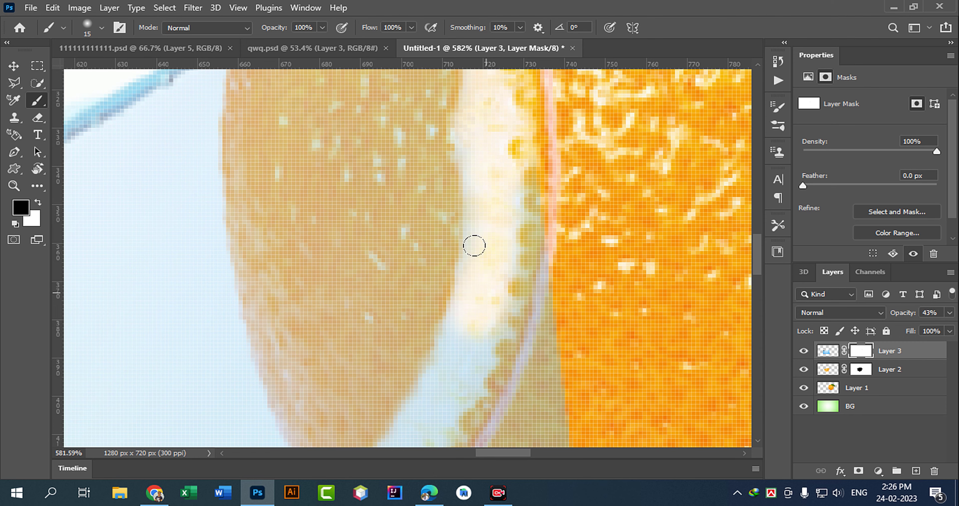
# Continue masking the water off the rind along its lower right curve with the 15 px brush.
pyautogui.moveTo(527, 329); pyautogui.dragTo(596, 167)
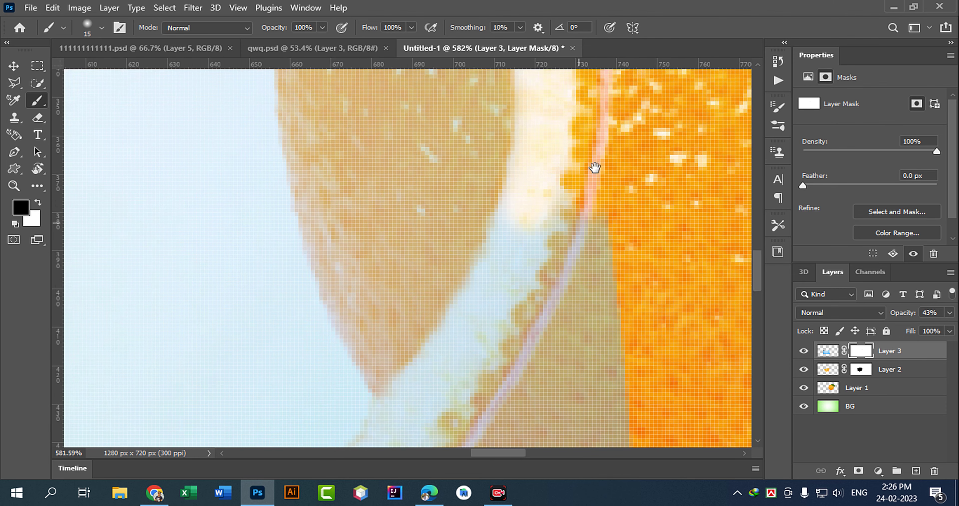
pyautogui.moveTo(515, 178)
pyautogui.mouseDown()
pyautogui.moveTo(487, 255)
pyautogui.moveTo(430, 304)
pyautogui.moveTo(397, 357)
pyautogui.moveTo(488, 254)
pyautogui.moveTo(509, 182)
pyautogui.moveTo(529, 159)
pyautogui.moveTo(466, 280)
pyautogui.moveTo(574, 189)
pyautogui.mouseUp()
pyautogui.moveTo(612, 137); pyautogui.dragTo(587, 184)
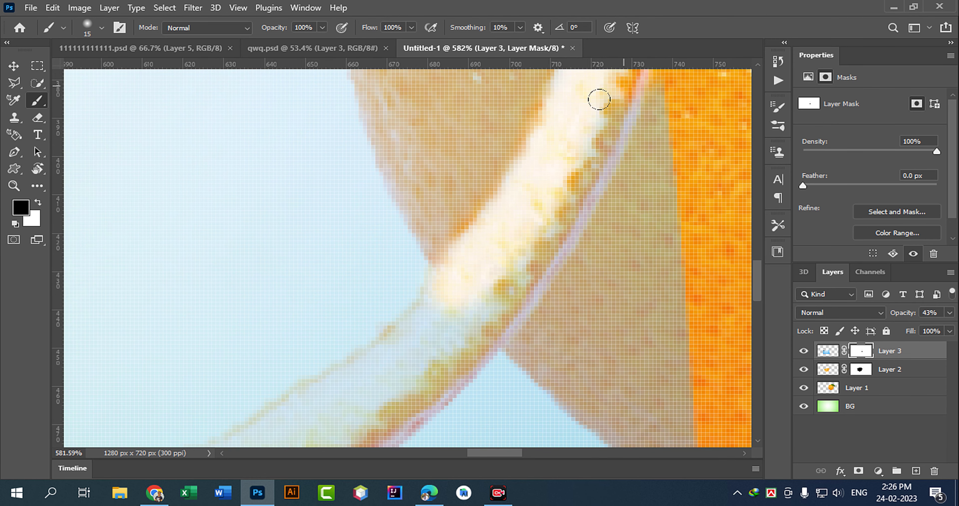
pyautogui.moveTo(599, 99)
pyautogui.mouseDown()
pyautogui.moveTo(536, 237)
pyautogui.moveTo(453, 335)
pyautogui.moveTo(489, 268)
pyautogui.moveTo(436, 298)
pyautogui.moveTo(399, 357)
pyautogui.mouseUp()
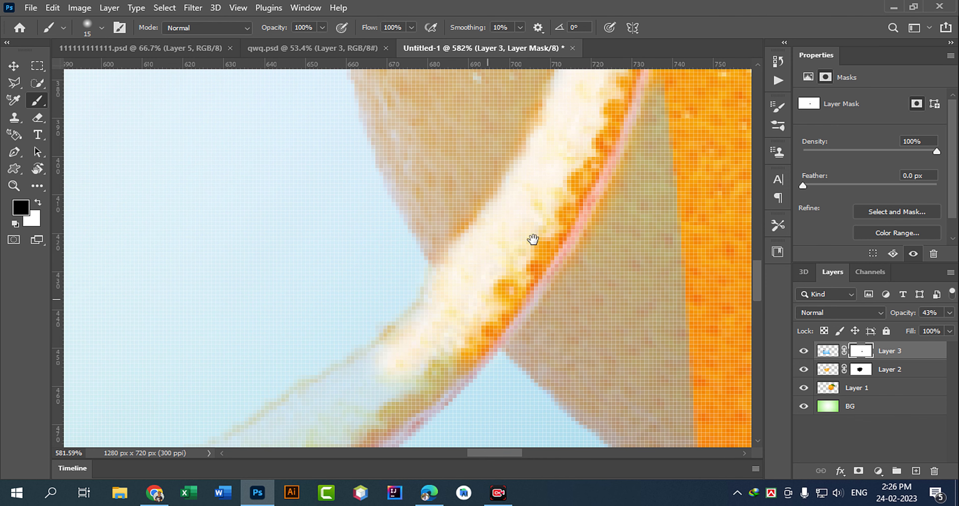
pyautogui.moveTo(533, 239); pyautogui.dragTo(546, 178)
pyautogui.moveTo(531, 217)
pyautogui.mouseDown()
pyautogui.moveTo(405, 292)
pyautogui.moveTo(473, 196)
pyautogui.moveTo(319, 291)
pyautogui.moveTo(201, 321)
pyautogui.moveTo(256, 325)
pyautogui.moveTo(456, 293)
pyautogui.moveTo(606, 192)
pyautogui.moveTo(413, 312)
pyautogui.mouseUp()
# Paint black on the water layer's mask along the bottom of the rind to uncover it.
pyautogui.moveTo(292, 308); pyautogui.dragTo(627, 217)
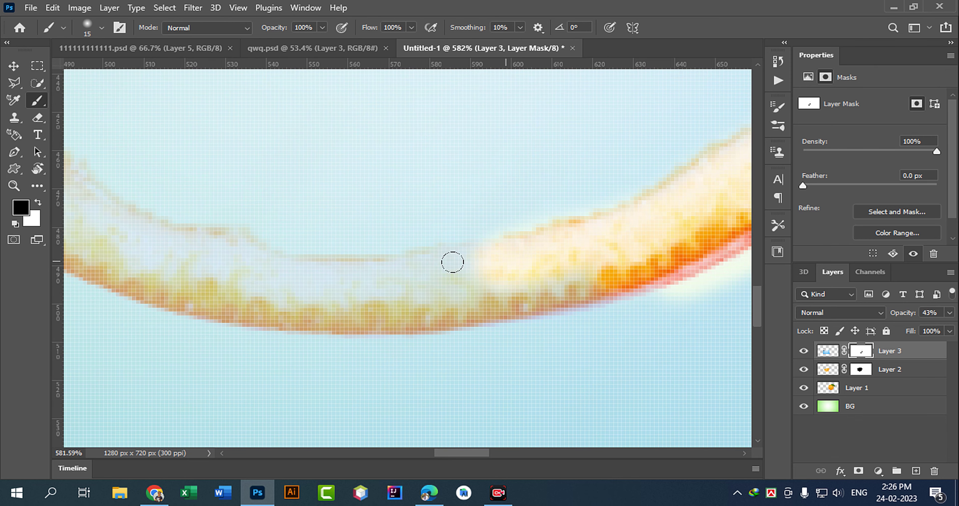
pyautogui.moveTo(452, 262)
pyautogui.mouseDown()
pyautogui.moveTo(275, 264)
pyautogui.moveTo(214, 239)
pyautogui.moveTo(146, 240)
pyautogui.moveTo(263, 283)
pyautogui.moveTo(506, 293)
pyautogui.moveTo(628, 258)
pyautogui.moveTo(565, 278)
pyautogui.moveTo(238, 310)
pyautogui.mouseUp()
pyautogui.moveTo(271, 283); pyautogui.dragTo(579, 357)
pyautogui.moveTo(436, 308)
pyautogui.mouseDown()
pyautogui.moveTo(208, 184)
pyautogui.moveTo(239, 261)
pyautogui.moveTo(567, 371)
pyautogui.moveTo(364, 306)
pyautogui.moveTo(488, 375)
pyautogui.moveTo(433, 328)
pyautogui.moveTo(349, 190)
pyautogui.moveTo(365, 225)
pyautogui.mouseUp()
# Mask the water off the left arm of the rind, up to its tip at the splash.
pyautogui.moveTo(425, 387)
pyautogui.mouseDown()
pyautogui.moveTo(285, 158)
pyautogui.moveTo(414, 346)
pyautogui.moveTo(466, 401)
pyautogui.moveTo(413, 312)
pyautogui.moveTo(385, 183)
pyautogui.mouseUp()
pyautogui.moveTo(372, 246); pyautogui.dragTo(377, 294)
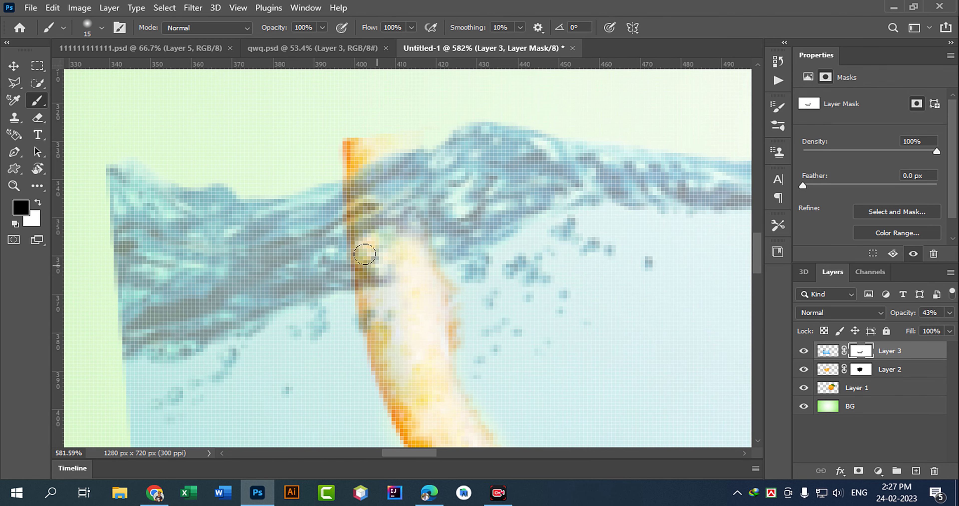
pyautogui.moveTo(370, 154)
pyautogui.mouseDown()
pyautogui.moveTo(388, 145)
pyautogui.moveTo(387, 210)
pyautogui.moveTo(338, 145)
pyautogui.moveTo(331, 271)
pyautogui.mouseUp()
pyautogui.moveTo(422, 288); pyautogui.dragTo(419, 275)
pyautogui.scroll(-4, 313, 217)
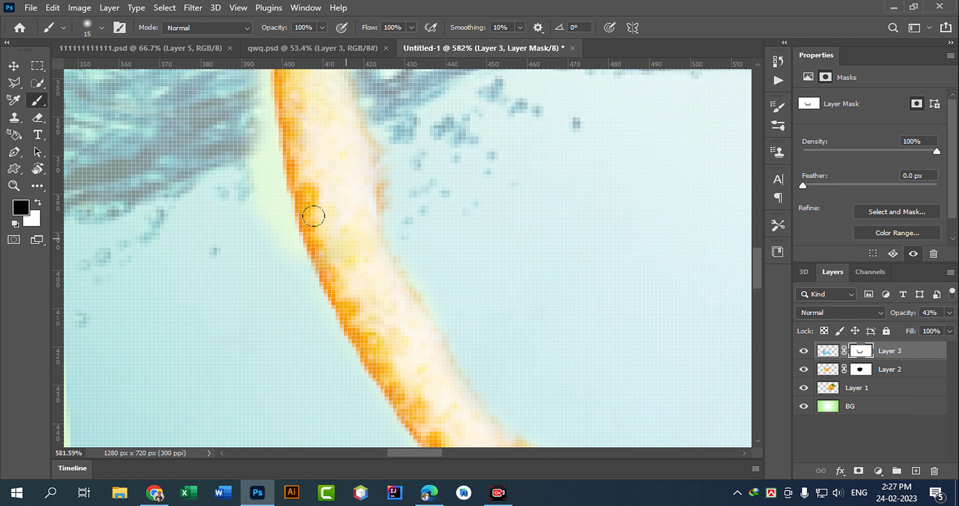
# Enlarge the soft brush to 45 px and mask out the water outside the rind, around its outer edge and below it.
pyautogui.scroll(-3, 490, 339)
pyautogui.moveTo(571, 328); pyautogui.dragTo(496, 280)
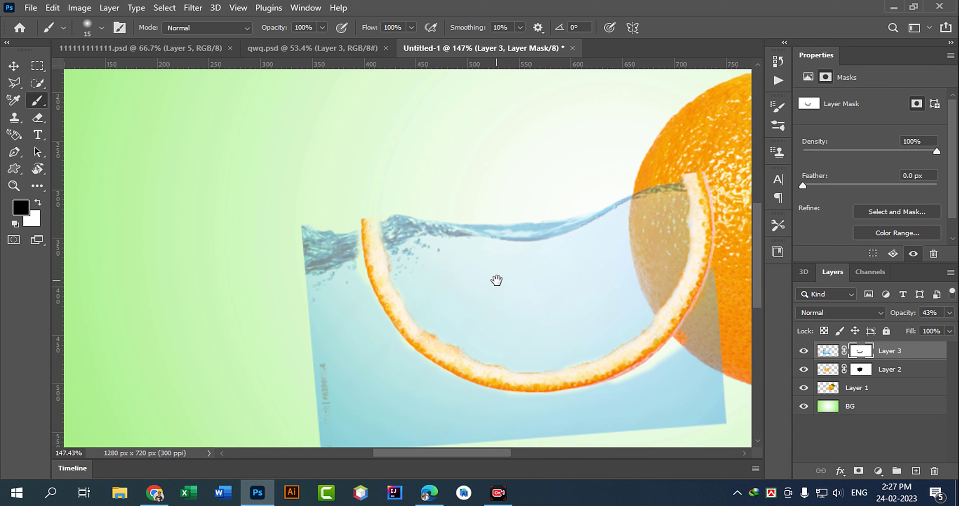
pyautogui.moveTo(544, 316); pyautogui.dragTo(461, 269)
pyautogui.press(']')
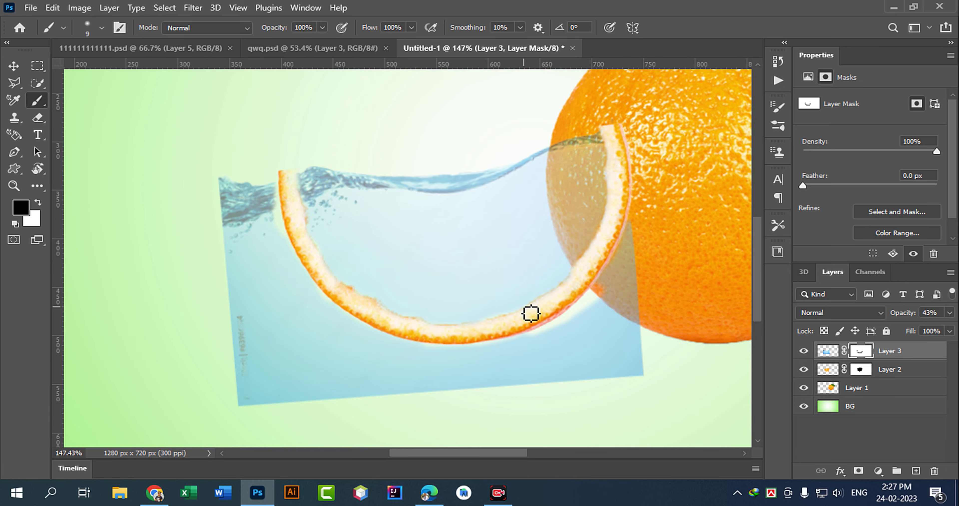
pyautogui.press(']')
pyautogui.moveTo(259, 187)
pyautogui.mouseDown()
pyautogui.moveTo(289, 272)
pyautogui.moveTo(330, 319)
pyautogui.moveTo(404, 338)
pyautogui.moveTo(520, 338)
pyautogui.moveTo(603, 294)
pyautogui.moveTo(593, 288)
pyautogui.moveTo(629, 328)
pyautogui.mouseUp()
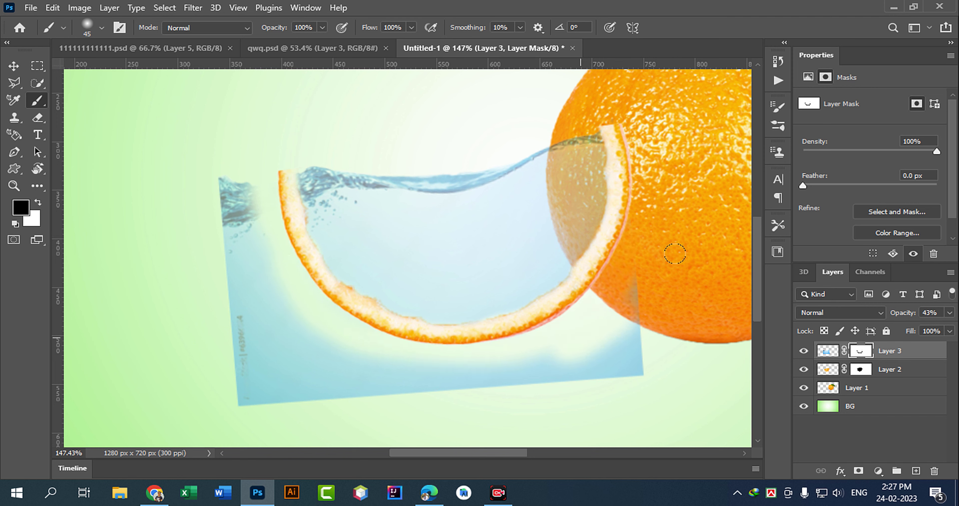
pyautogui.moveTo(675, 254)
pyautogui.mouseDown()
pyautogui.moveTo(619, 325)
pyautogui.moveTo(487, 361)
pyautogui.mouseUp()
pyautogui.moveTo(496, 370)
pyautogui.mouseDown()
pyautogui.moveTo(286, 374)
pyautogui.moveTo(337, 390)
pyautogui.mouseUp()
# Switch to the Hard Round brush at 45 px and mask out the remaining water outside the rind at its lower left.
pyautogui.click(101, 27)
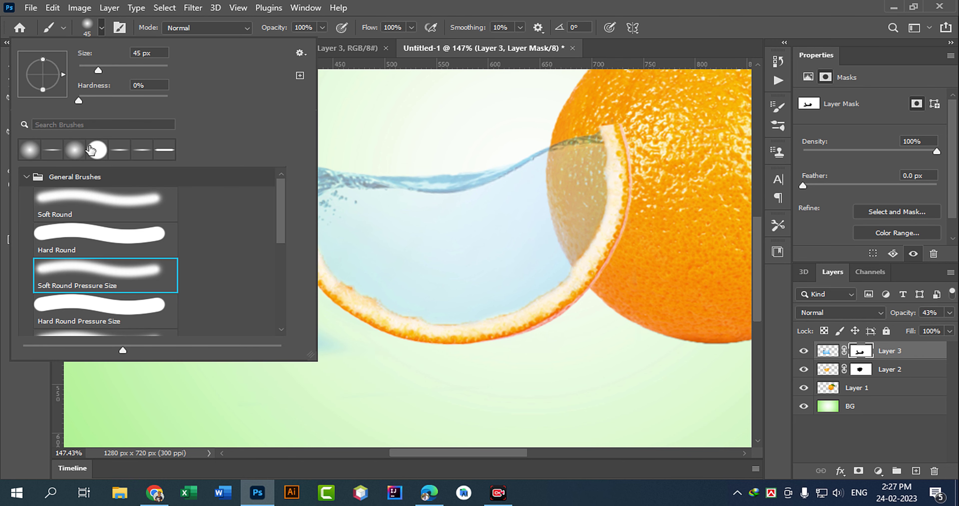
pyautogui.click(101, 243)
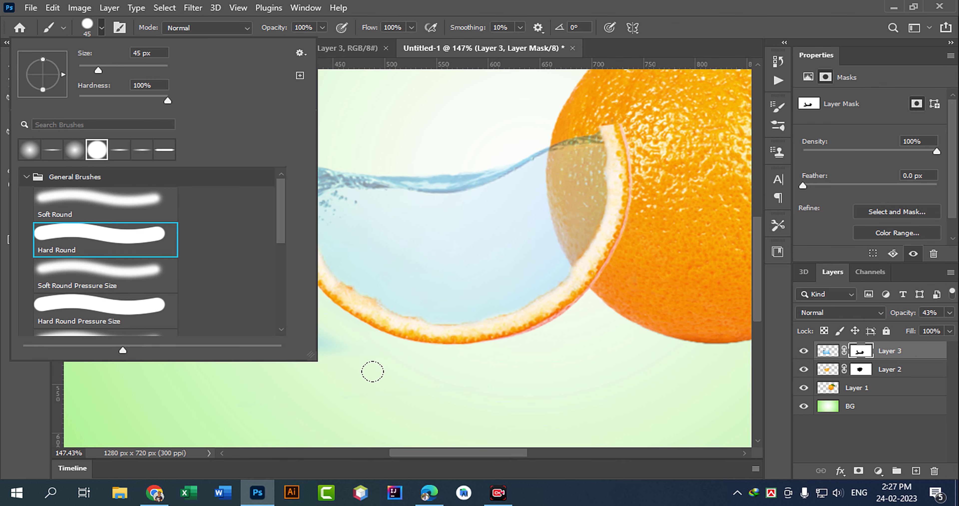
pyautogui.click(372, 370)
pyautogui.moveTo(349, 361)
pyautogui.mouseDown()
pyautogui.moveTo(272, 300)
pyautogui.moveTo(235, 225)
pyautogui.moveTo(229, 279)
pyautogui.moveTo(229, 169)
pyautogui.moveTo(240, 219)
pyautogui.moveTo(228, 263)
pyautogui.moveTo(290, 367)
pyautogui.moveTo(234, 331)
pyautogui.mouseUp()
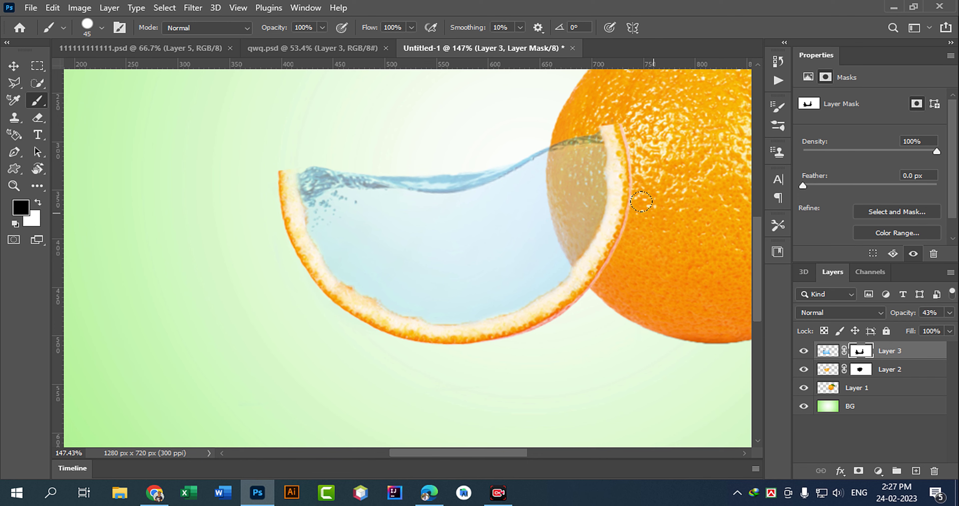
# Restore the water layer's opacity to 100% and check the filled slice beside the whole orange.
pyautogui.press('v')
pyautogui.click(950, 313)
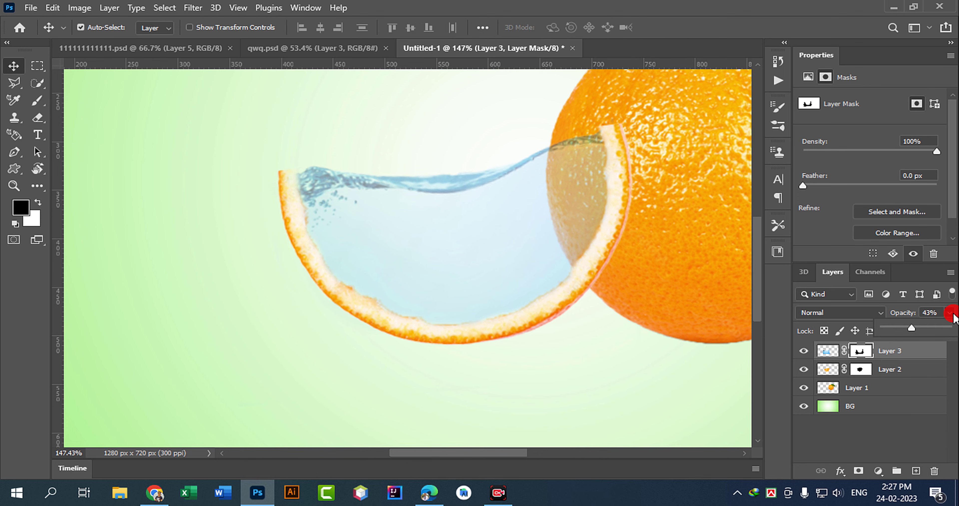
pyautogui.moveTo(953, 316); pyautogui.dragTo(957, 317)
pyautogui.moveTo(625, 336); pyautogui.dragTo(595, 296)
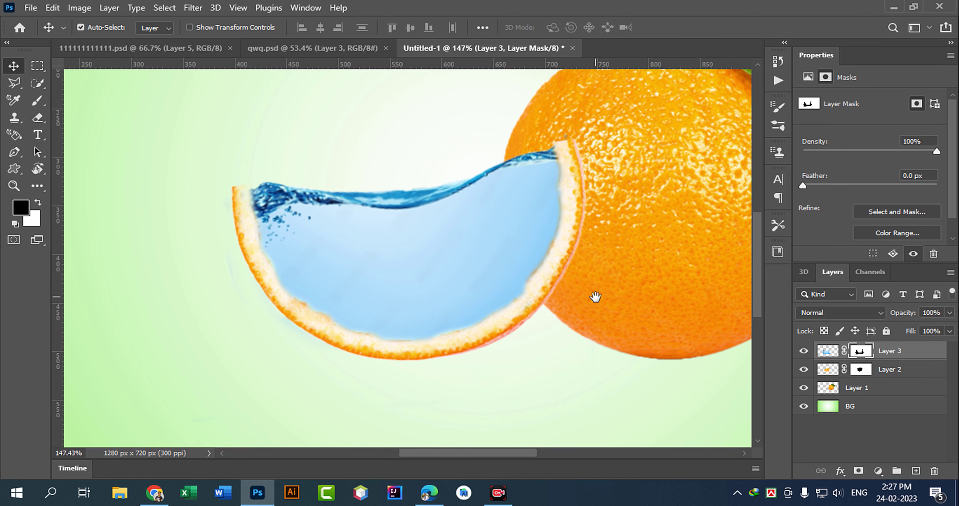
pyautogui.scroll(-4, 540, 353)
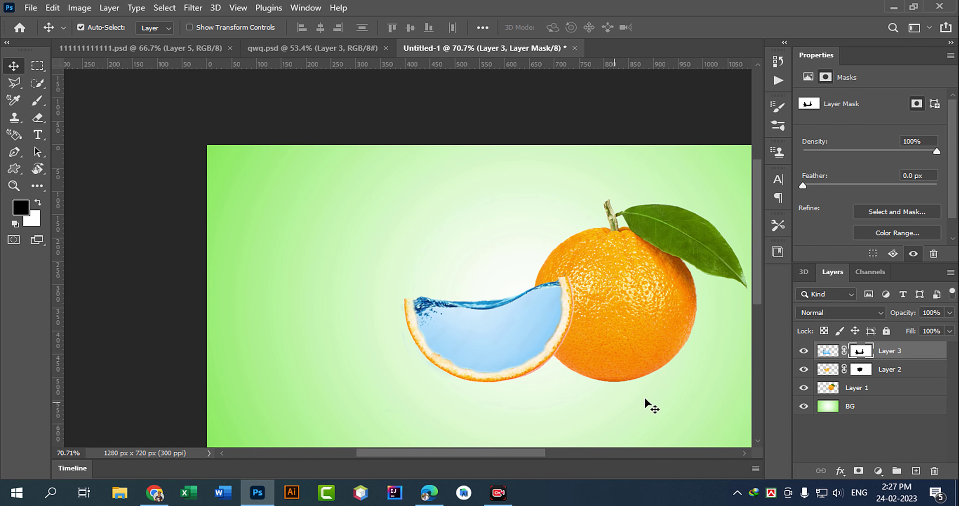
pyautogui.scroll(1, 576, 348)
pyautogui.scroll(3, 531, 272)
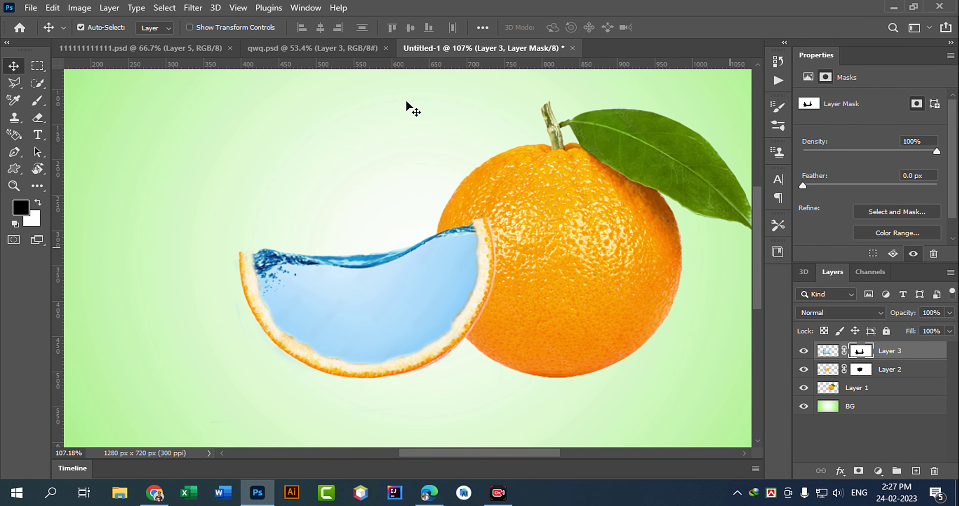
# Switch to the Soft Round Pressure Size brush at 45 px and lower its opacity to 13%.
pyautogui.click(37, 100)
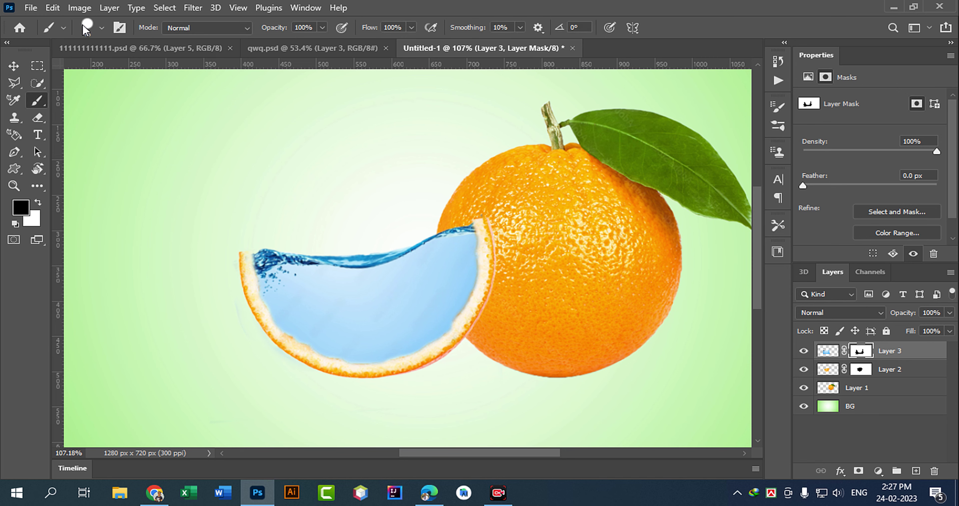
pyautogui.click(87, 26)
pyautogui.click(106, 275)
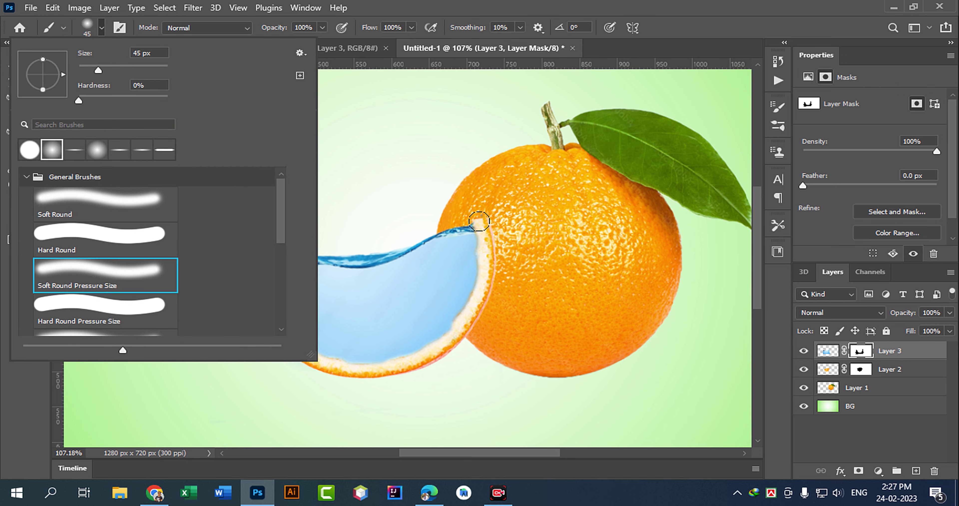
pyautogui.click(707, 47)
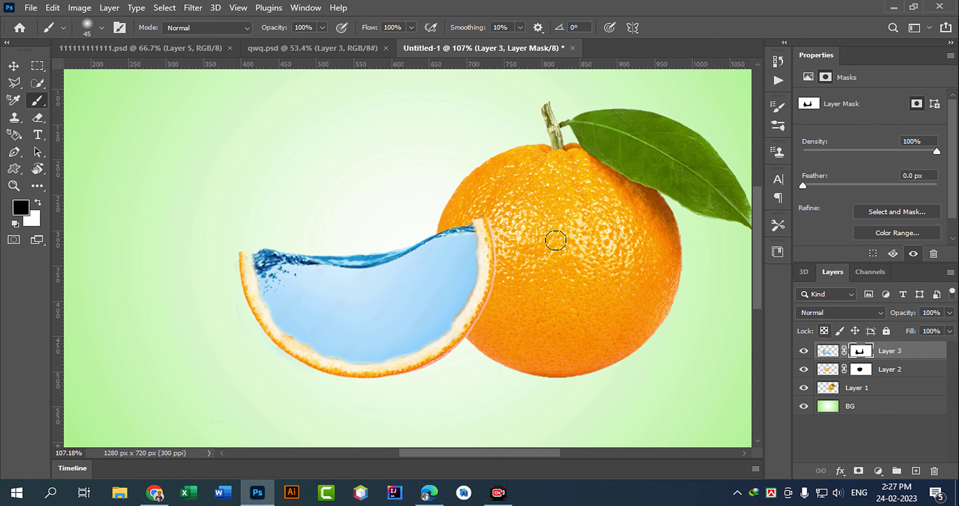
pyautogui.click(323, 28)
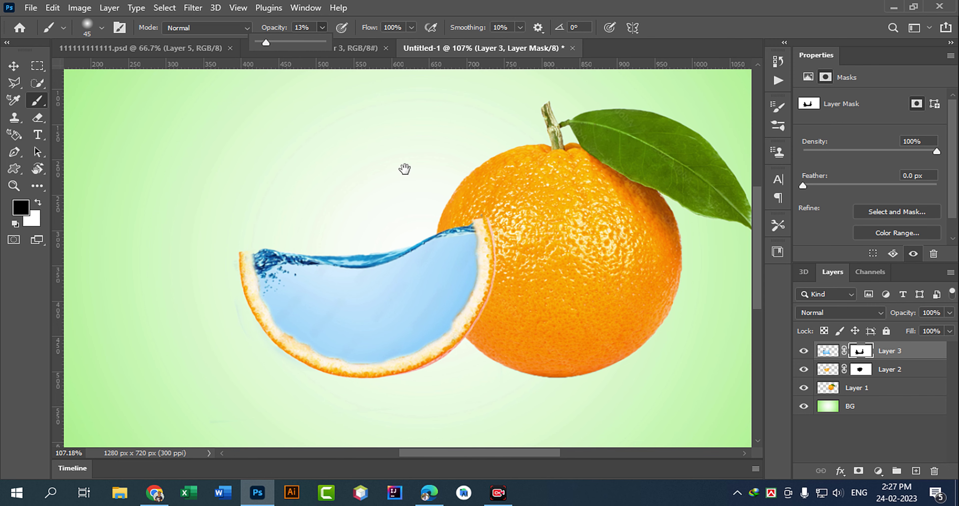
# Enlarge the brush to 70 px and partially mask the water where the slice overlaps the whole orange, letting the orange show through.
pyautogui.click(435, 175)
pyautogui.moveTo(457, 208)
pyautogui.mouseDown()
pyautogui.moveTo(486, 257)
pyautogui.moveTo(437, 191)
pyautogui.moveTo(475, 253)
pyautogui.moveTo(443, 199)
pyautogui.mouseUp()
pyautogui.press('[')
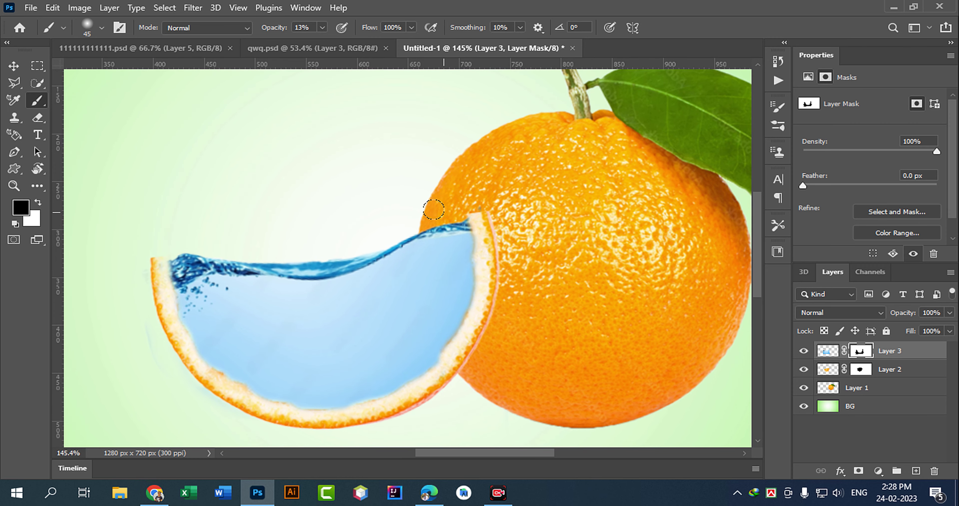
pyautogui.press(']')
pyautogui.press(']')
pyautogui.press(']')
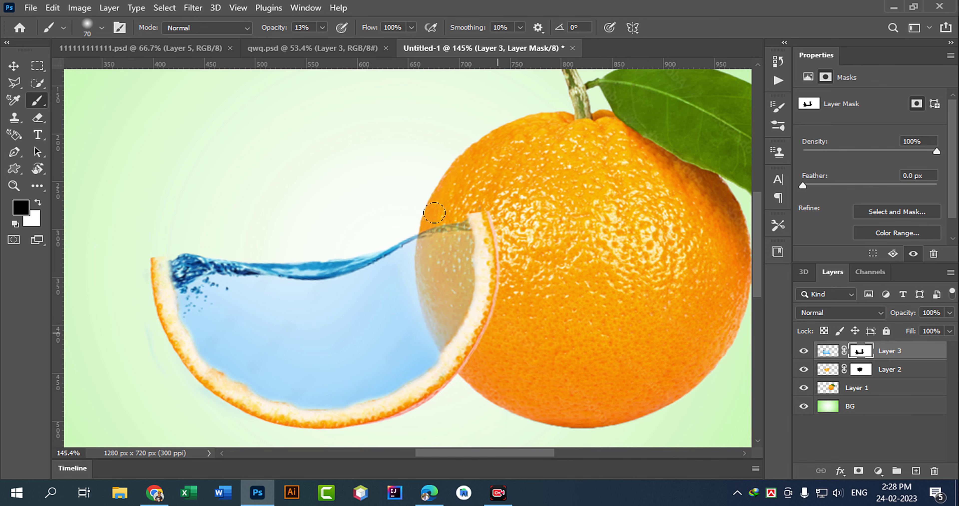
pyautogui.scroll(-5, 582, 383)
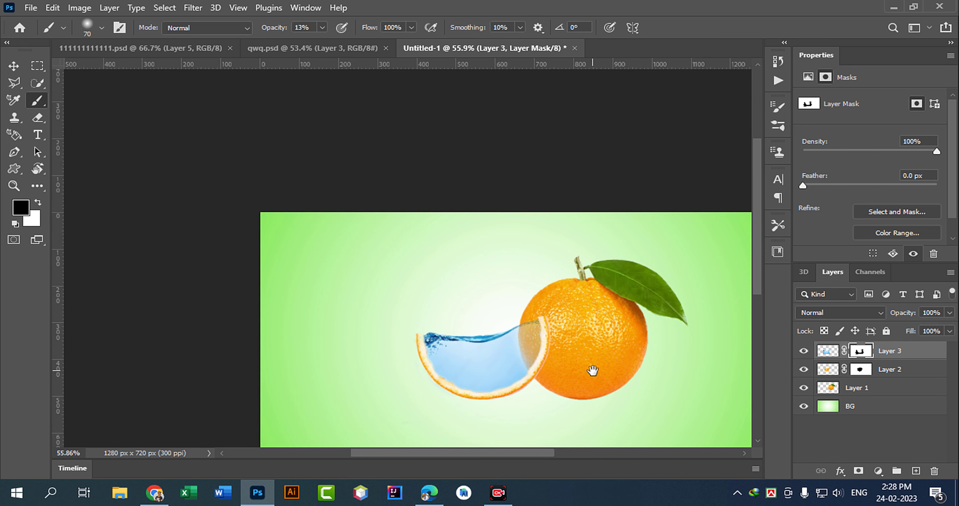
pyautogui.moveTo(591, 374); pyautogui.dragTo(545, 320)
# Bring the goldfish from qwq.psd into the Untitled-1 composition and place it over the water-filled slice.
pyautogui.press('v')
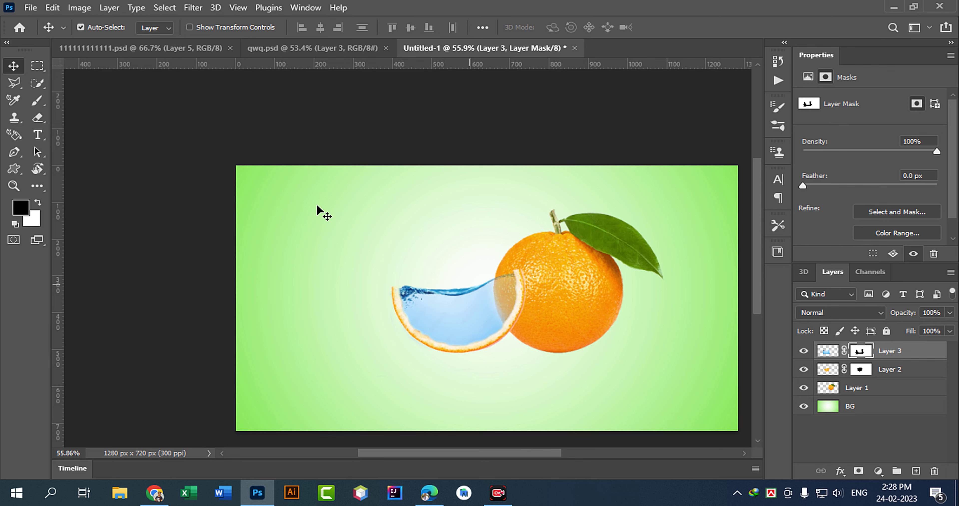
pyautogui.click(294, 50)
pyautogui.moveTo(257, 177); pyautogui.dragTo(449, 269)
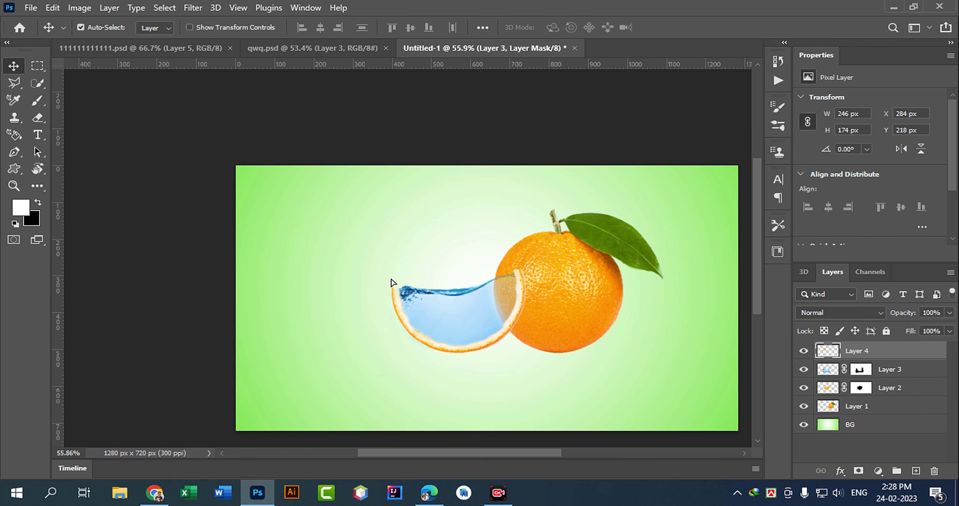
pyautogui.moveTo(391, 283); pyautogui.dragTo(440, 346)
pyautogui.scroll(3, 432, 346)
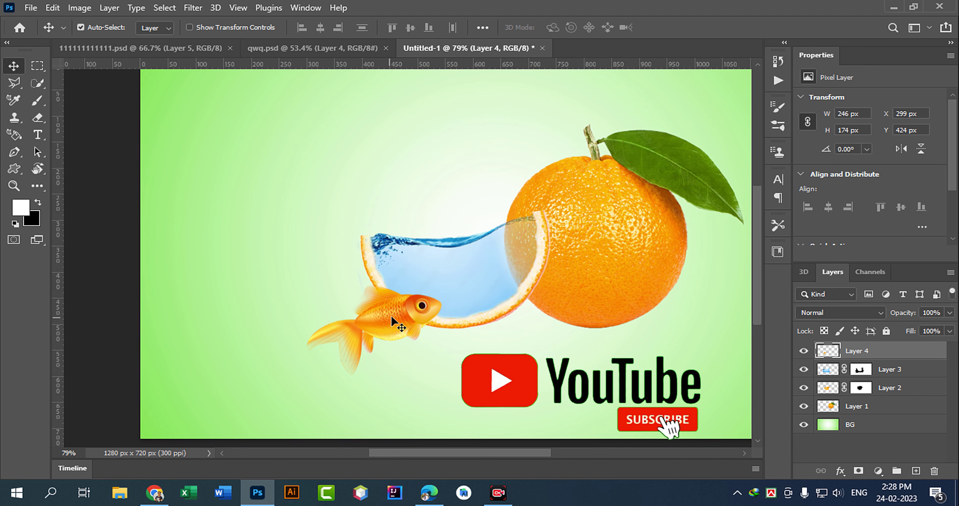
pyautogui.moveTo(393, 321); pyautogui.dragTo(454, 288)
# Scale the goldfish down to about 96 × 68 px and position it in the middle of the water inside the slice.
pyautogui.hotkey('ctrl', 't')
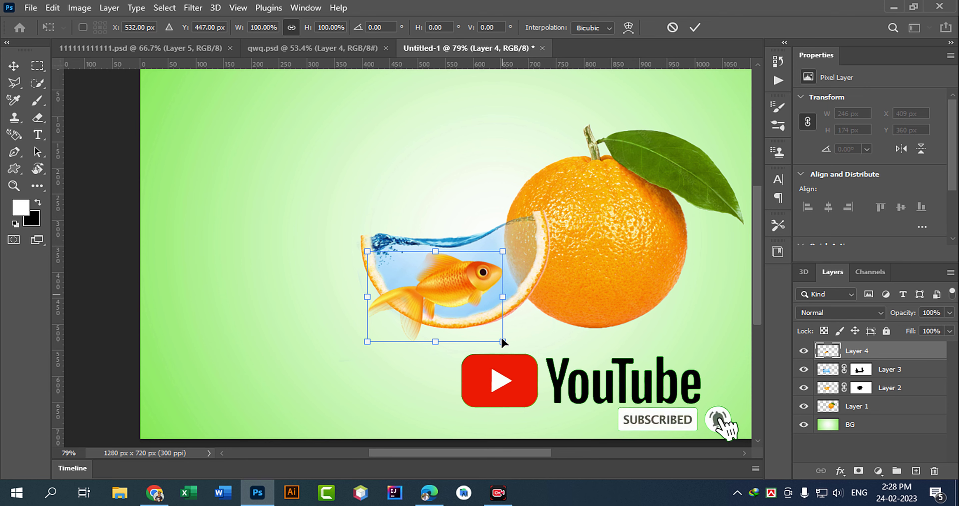
pyautogui.moveTo(503, 342); pyautogui.dragTo(453, 309)
pyautogui.scroll(3, 447, 307)
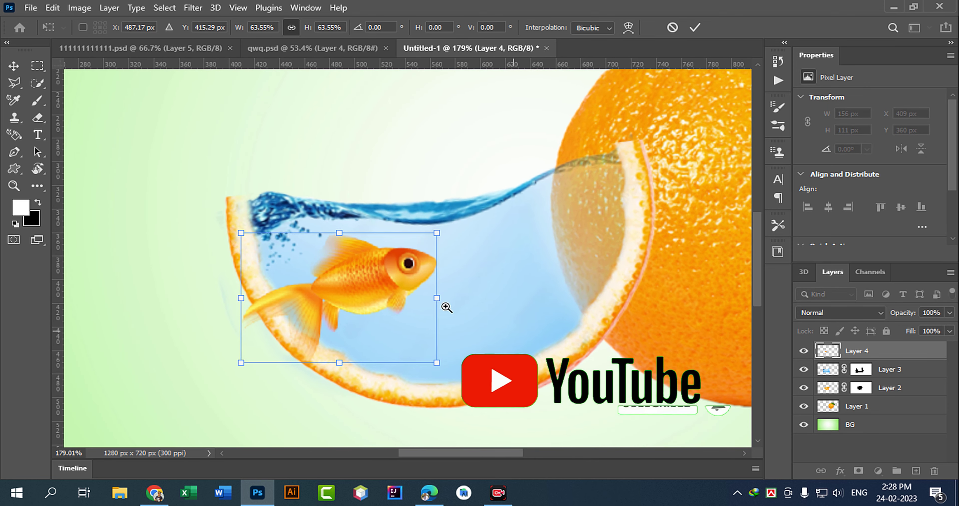
pyautogui.moveTo(403, 281); pyautogui.dragTo(452, 265)
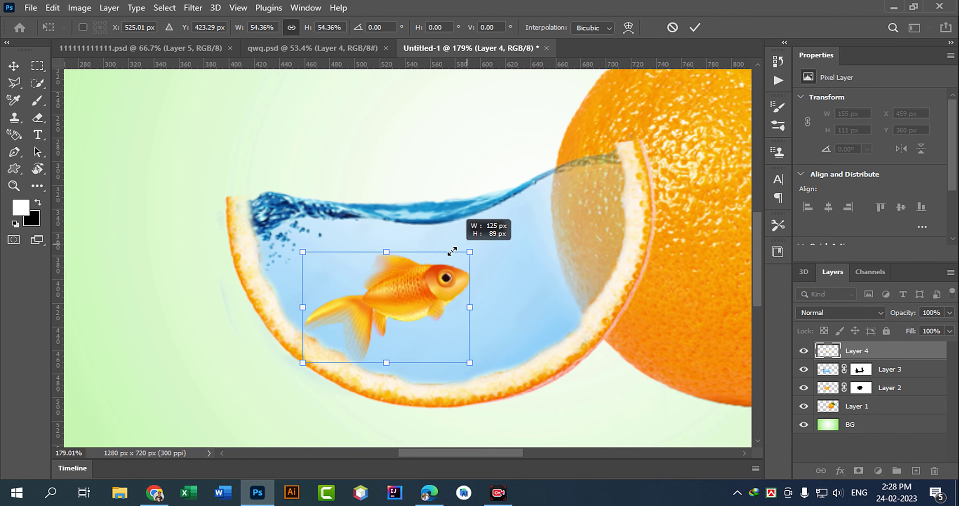
pyautogui.moveTo(405, 311); pyautogui.dragTo(426, 295)
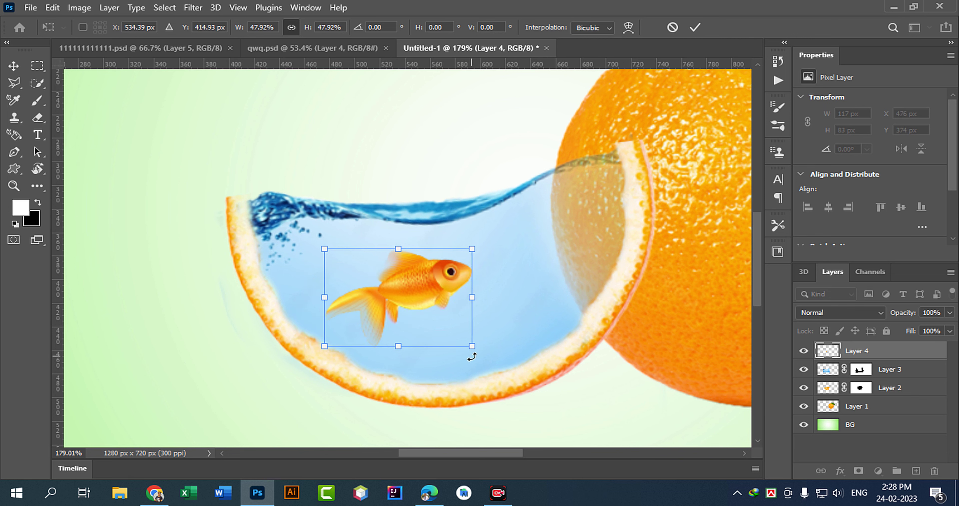
pyautogui.moveTo(471, 346); pyautogui.dragTo(445, 328)
pyautogui.moveTo(412, 282)
pyautogui.mouseDown()
pyautogui.moveTo(424, 280)
pyautogui.moveTo(412, 288)
pyautogui.mouseUp()
pyautogui.press('Return')
pyautogui.keyDown('ctrl'); pyautogui.click(486, 287); pyautogui.keyUp('ctrl')
pyautogui.scroll(-5, 481, 300)
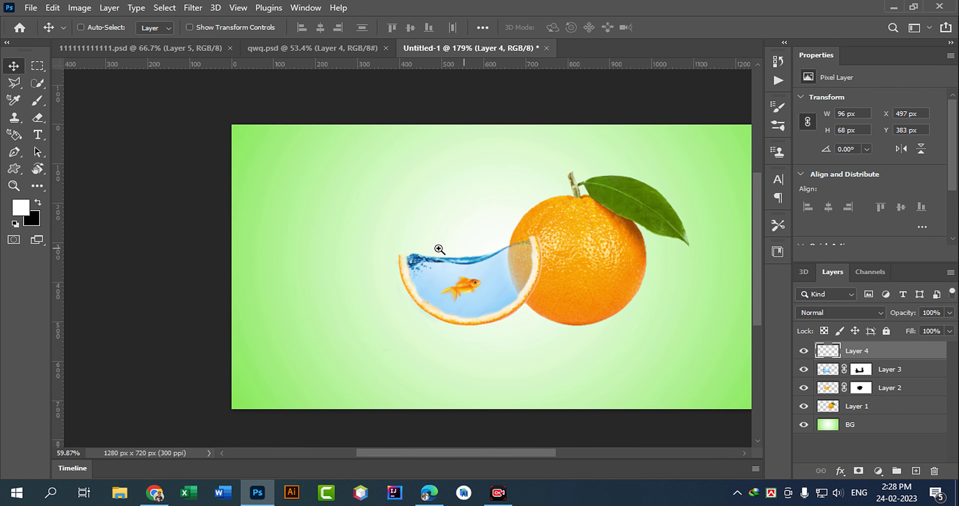
pyautogui.scroll(-2, 545, 311)
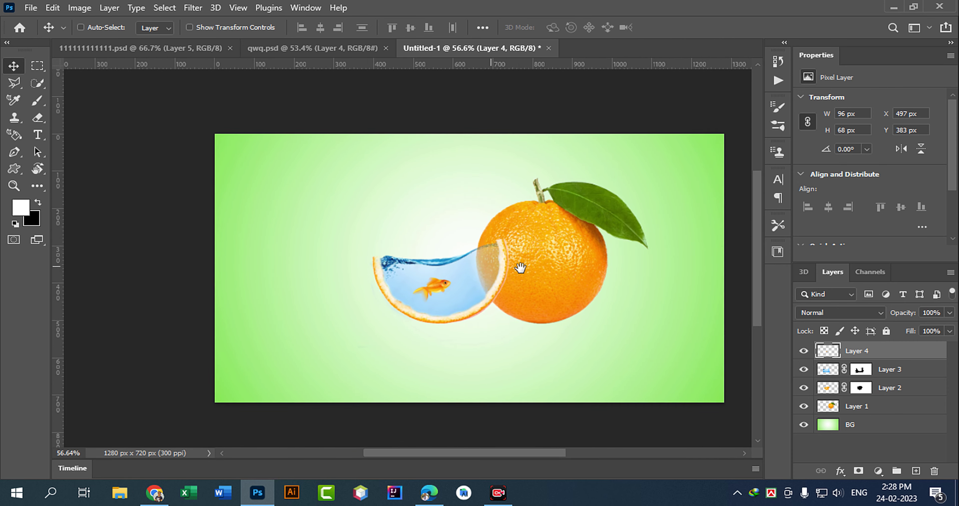
pyautogui.scroll(2, 523, 328)
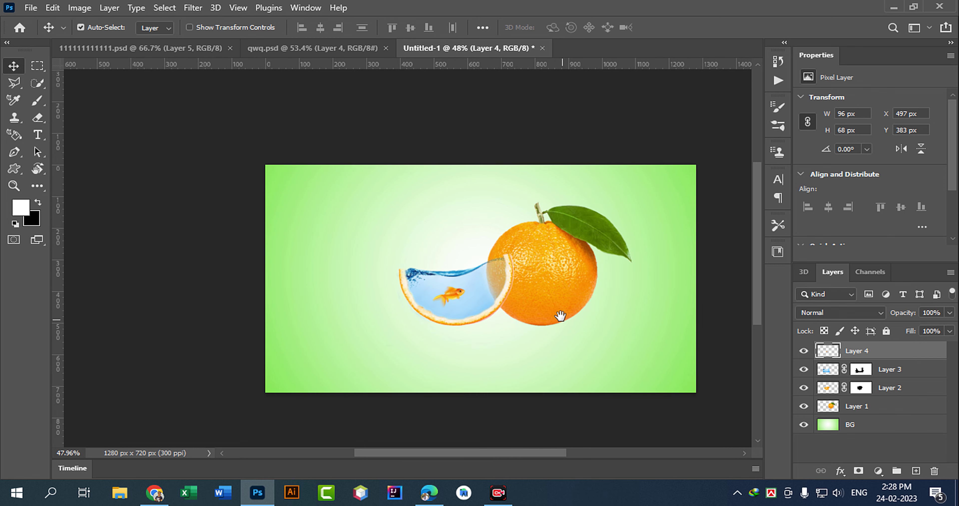
pyautogui.moveTo(579, 370); pyautogui.dragTo(566, 362)
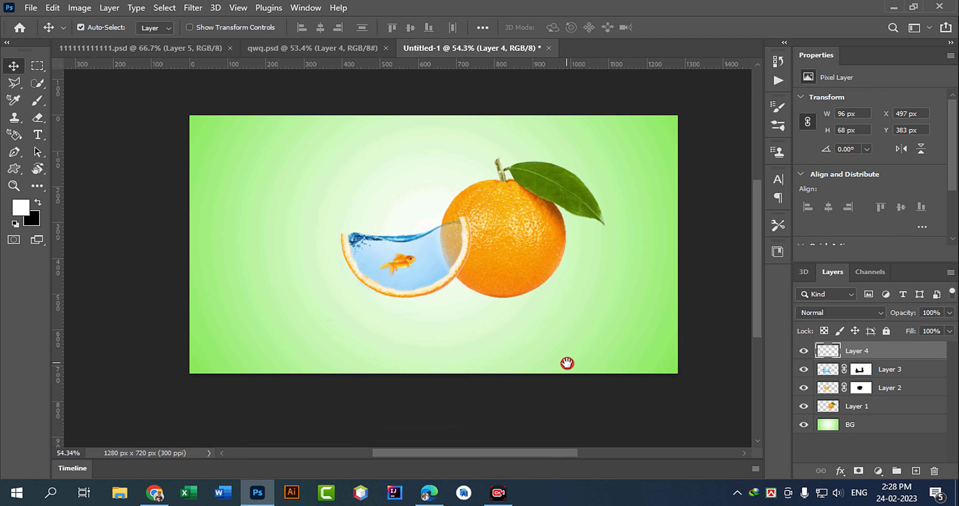
# Enlarge the goldfish to about 113 × 76 px, extending it up and towards the whole orange.
pyautogui.hotkey('ctrl', 't')
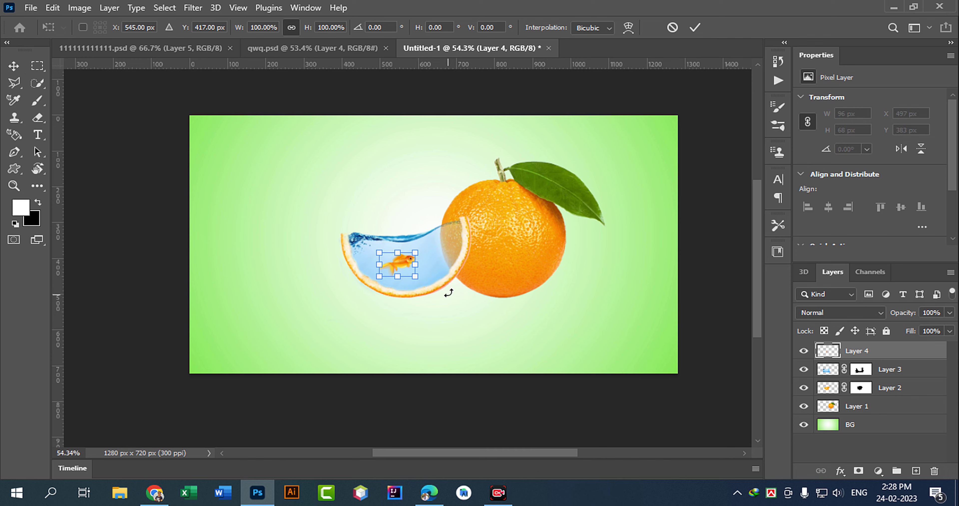
pyautogui.scroll(4, 446, 266)
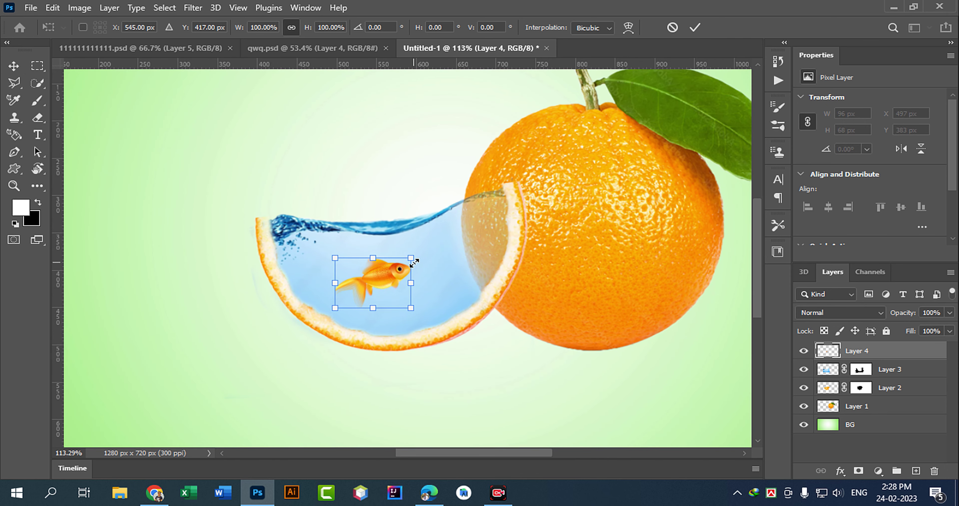
pyautogui.moveTo(414, 263); pyautogui.dragTo(428, 250)
pyautogui.press('Return')
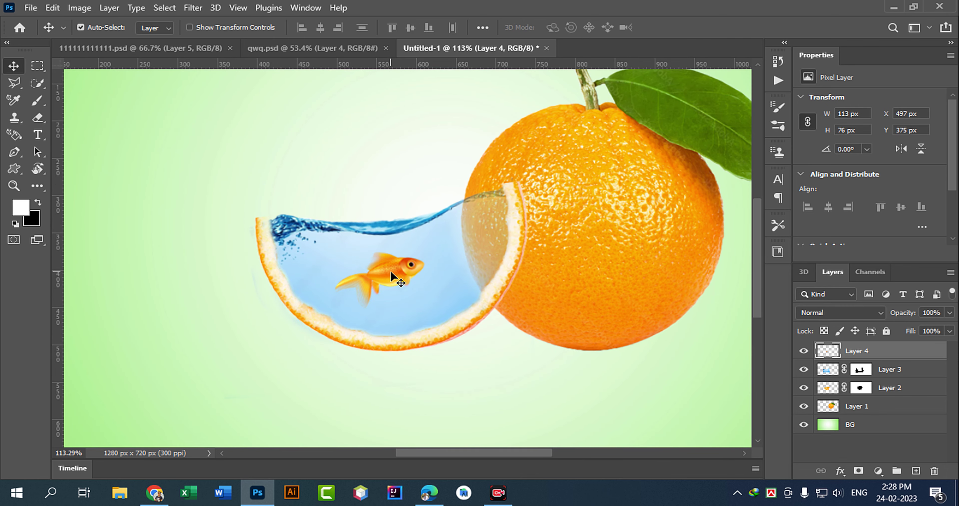
pyautogui.scroll(-3, 553, 302)
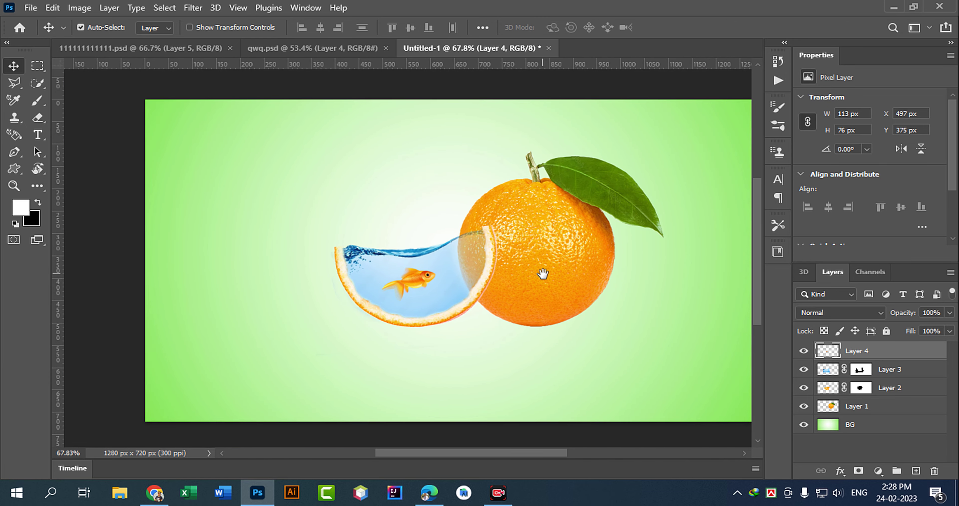
pyautogui.moveTo(579, 292); pyautogui.dragTo(561, 288)
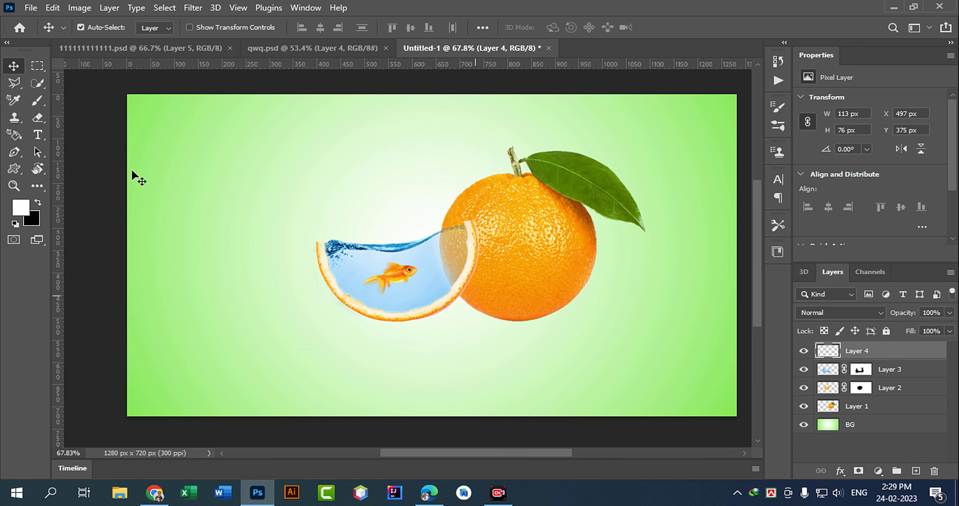
# Add a new empty layer above the goldfish and name it Shado.
pyautogui.click(916, 471)
pyautogui.doubleClick(858, 352)
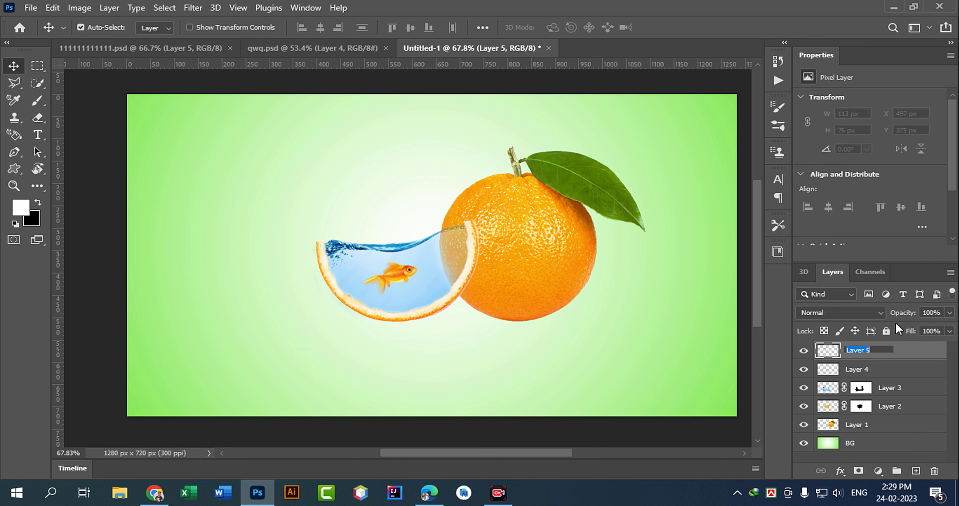
pyautogui.write('Shado')
pyautogui.press('Return')
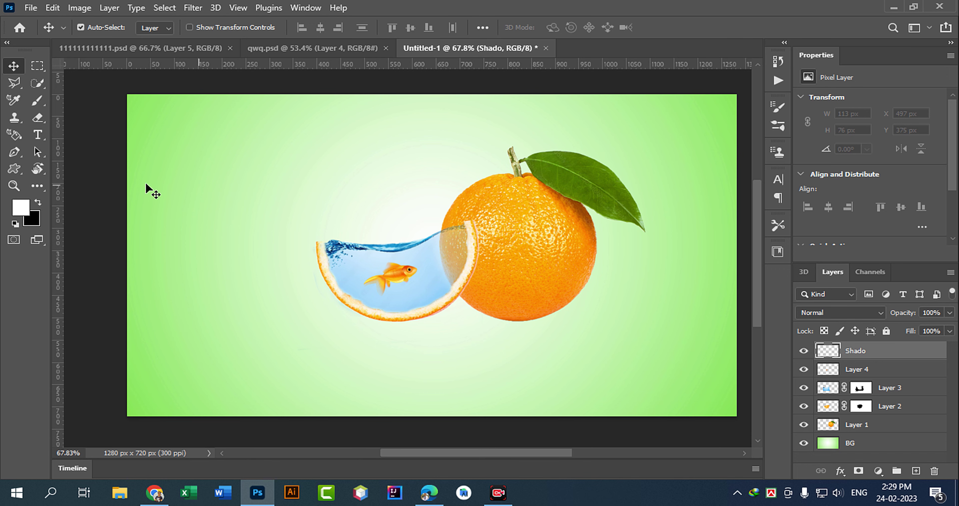
# Squash the Soft Round Pressure Size brush tip into a very flat horizontal ellipse.
pyautogui.click(34, 104)
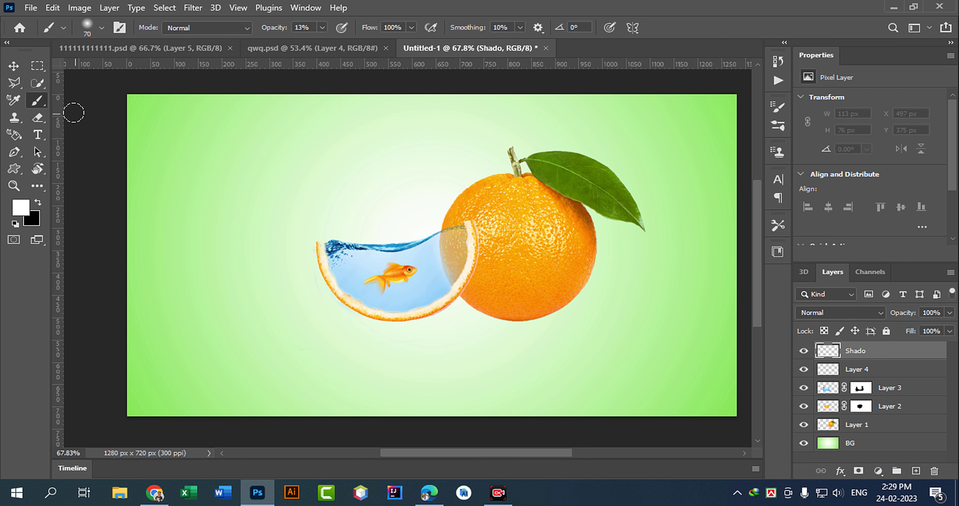
pyautogui.click(87, 26)
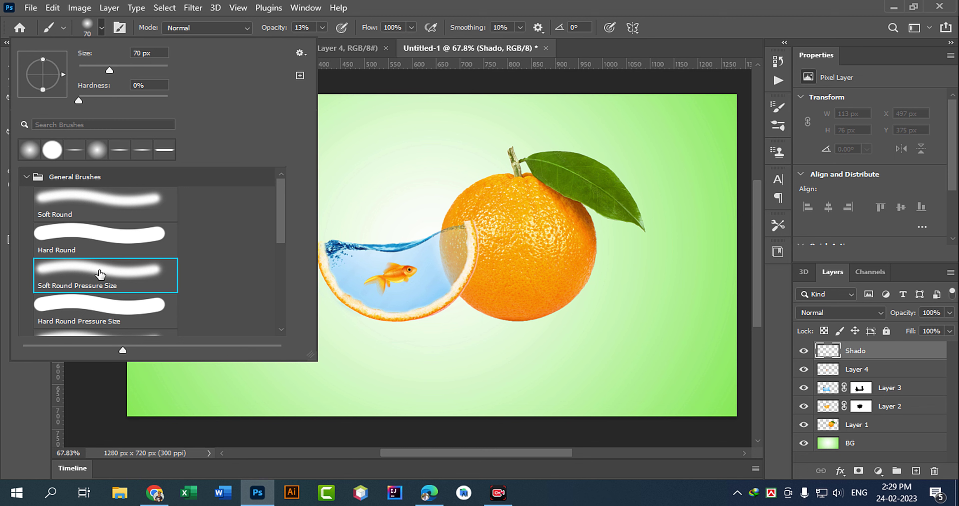
pyautogui.moveTo(42, 89); pyautogui.dragTo(46, 78)
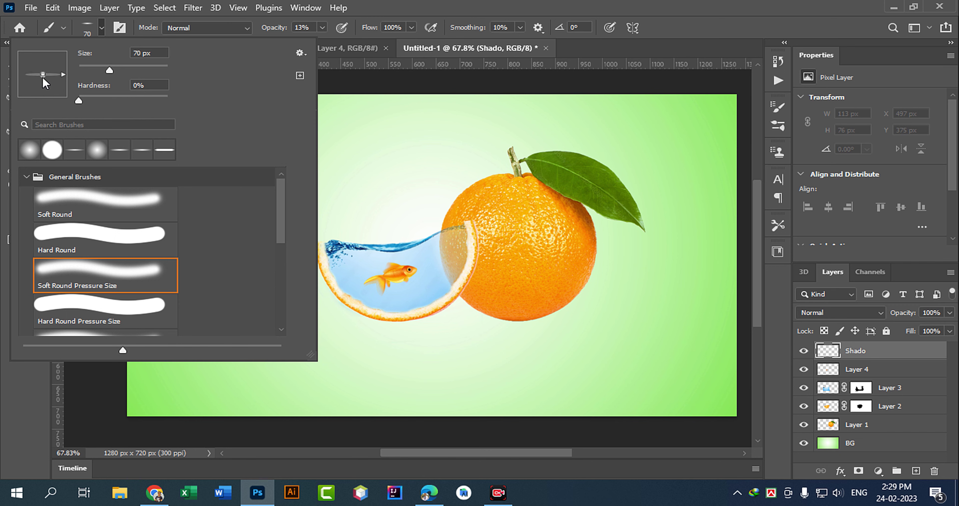
pyautogui.moveTo(44, 82); pyautogui.dragTo(46, 80)
pyautogui.click(521, 6)
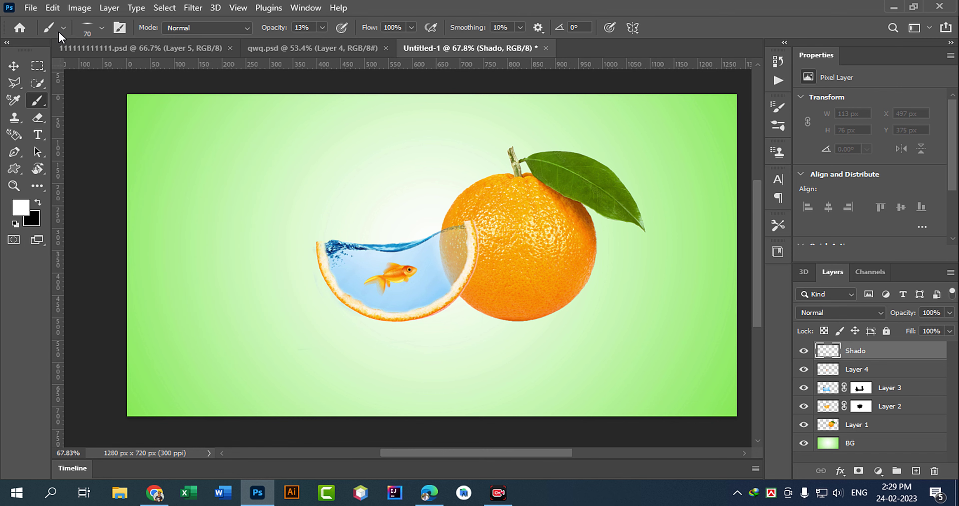
# Set the flat brush to 369 px and paint a soft black shadow about 511 px wide directly beneath the slice.
pyautogui.click(88, 30)
pyautogui.moveTo(118, 68)
pyautogui.mouseDown()
pyautogui.moveTo(164, 74)
pyautogui.moveTo(156, 70)
pyautogui.mouseUp()
pyautogui.click(139, 85)
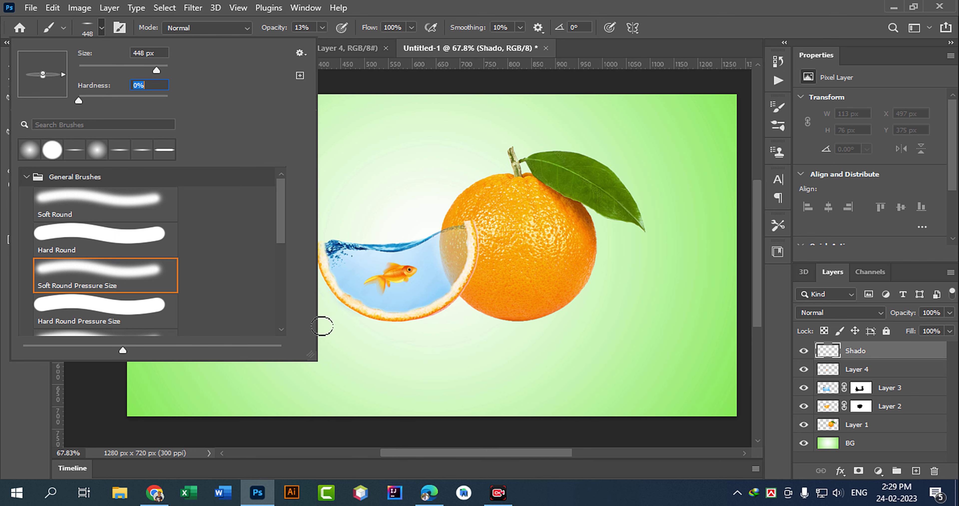
pyautogui.click(146, 68)
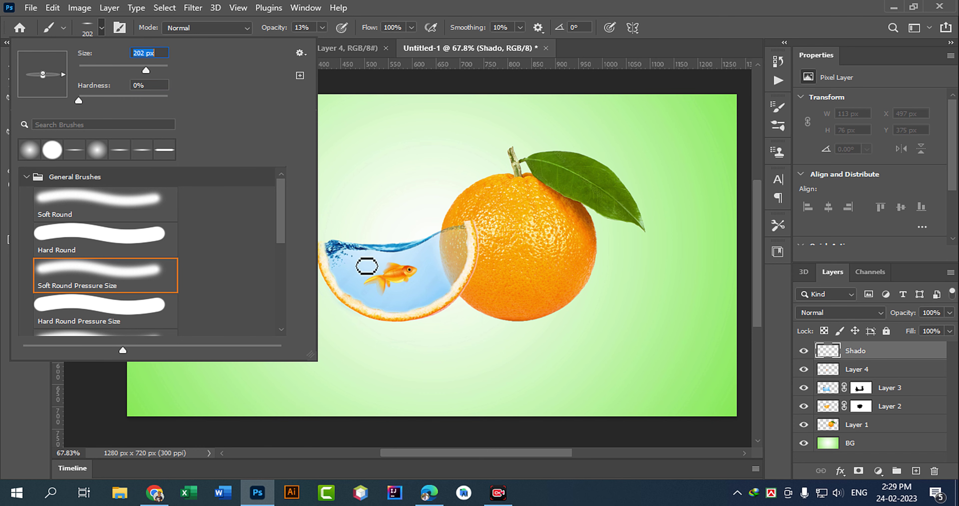
pyautogui.moveTo(147, 71); pyautogui.dragTo(153, 70)
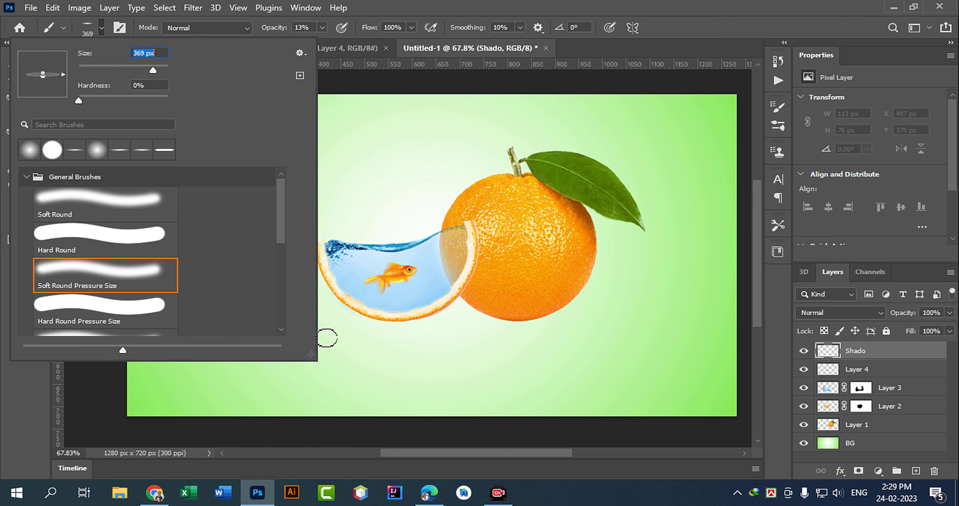
pyautogui.press('Return')
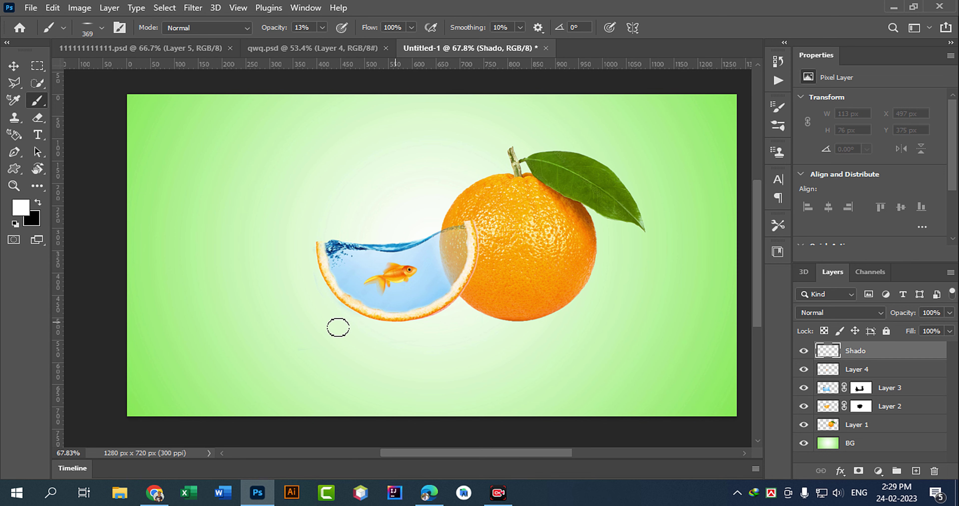
pyautogui.click(39, 202)
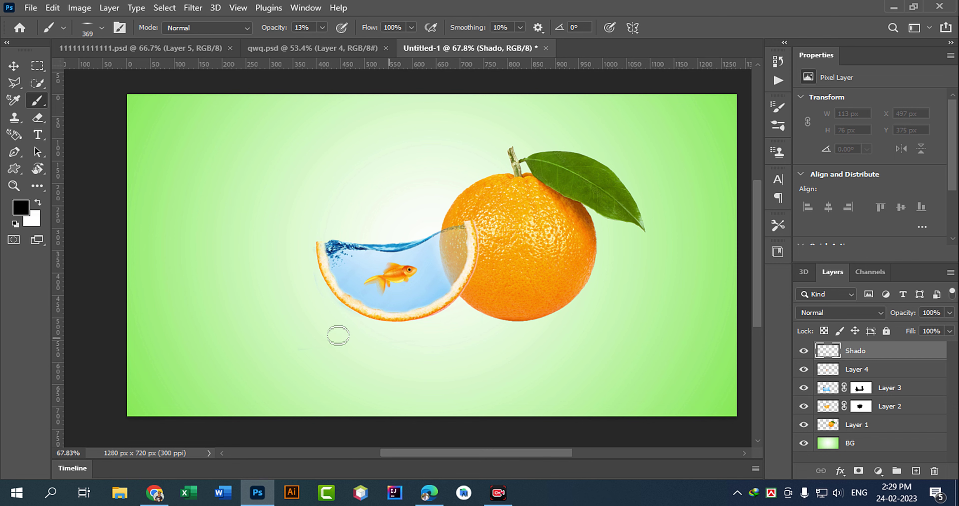
pyautogui.moveTo(338, 325); pyautogui.dragTo(439, 323)
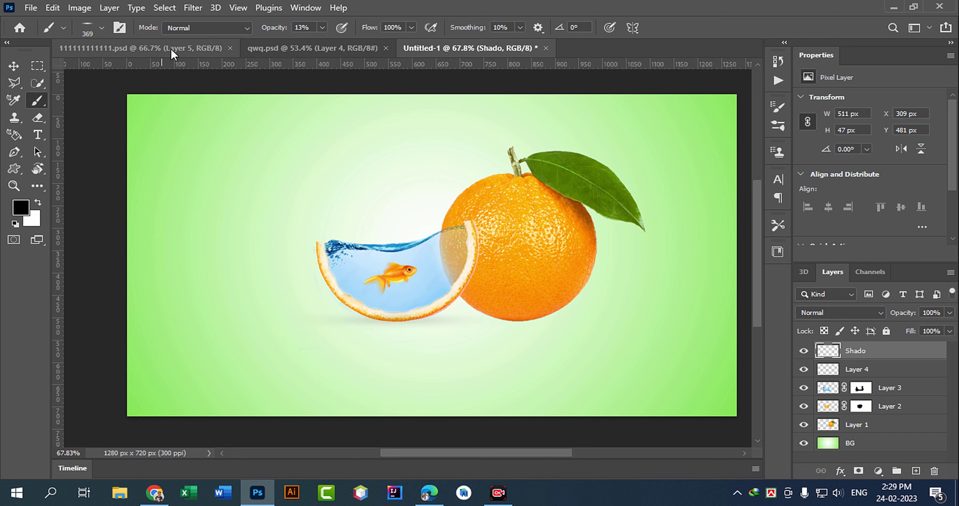
# Raise the brush opacity to 100% and try a 369 px shadow stroke about 606 px wide beneath the slice.
pyautogui.click(323, 27)
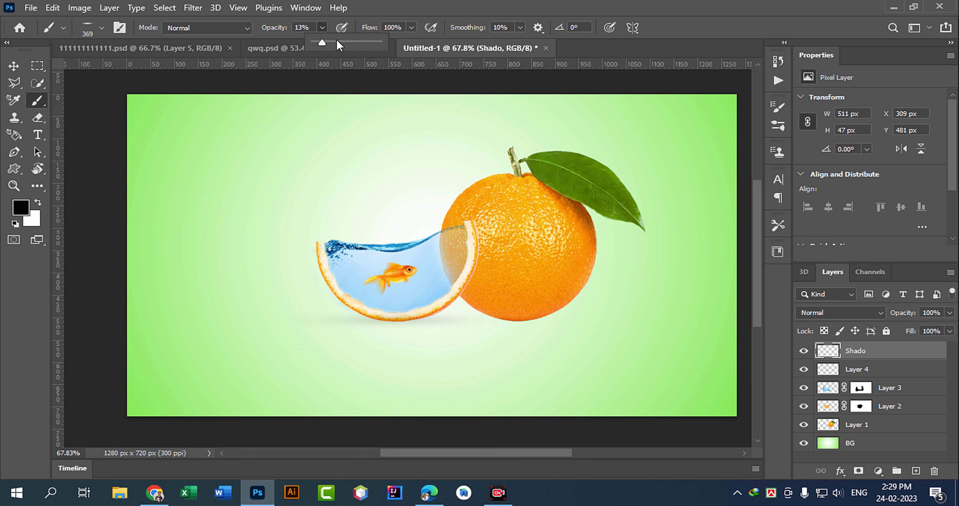
pyautogui.moveTo(322, 44); pyautogui.dragTo(413, 47)
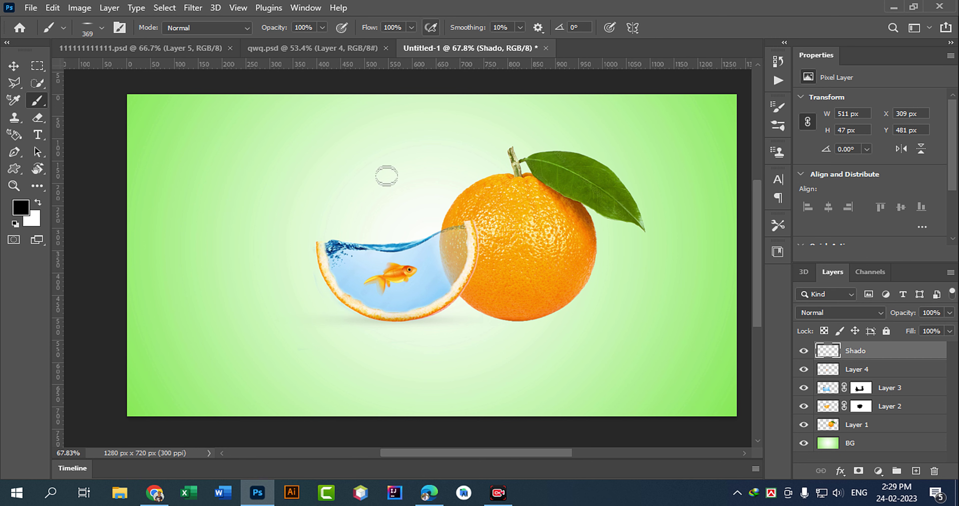
pyautogui.moveTo(321, 321); pyautogui.dragTo(459, 322)
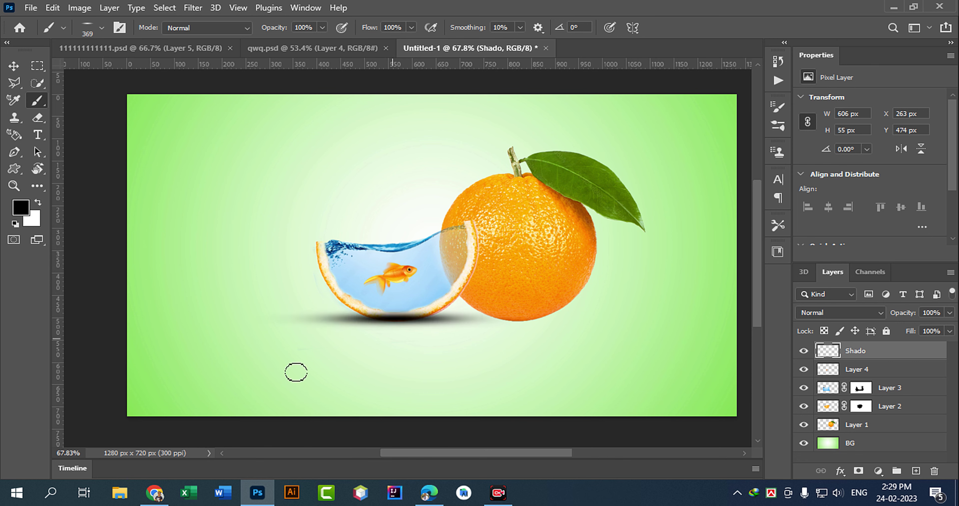
pyautogui.hotkey('ctrl', 'z')
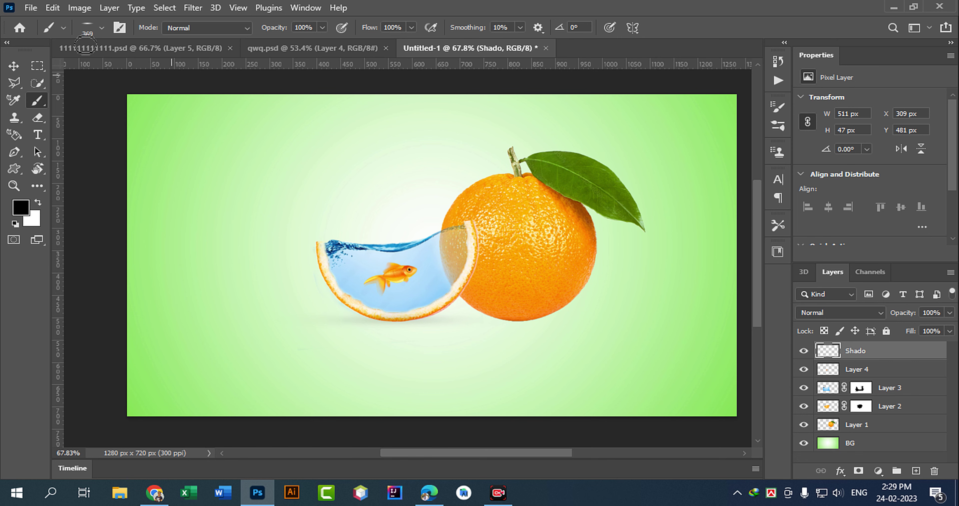
# Reduce the brush to 306 px and paint a dark shadow about 765 px wide beneath the slice and the whole orange.
pyautogui.click(89, 33)
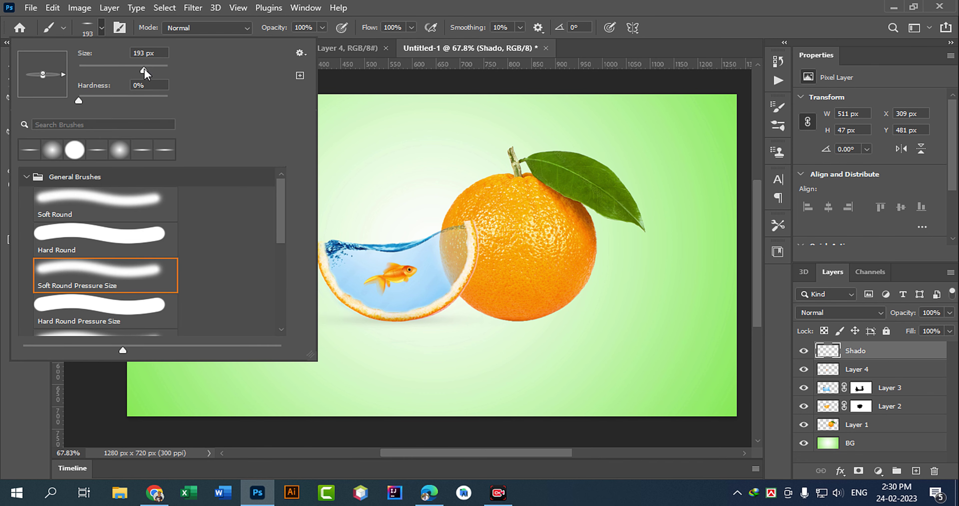
pyautogui.click(143, 71)
pyautogui.click(150, 70)
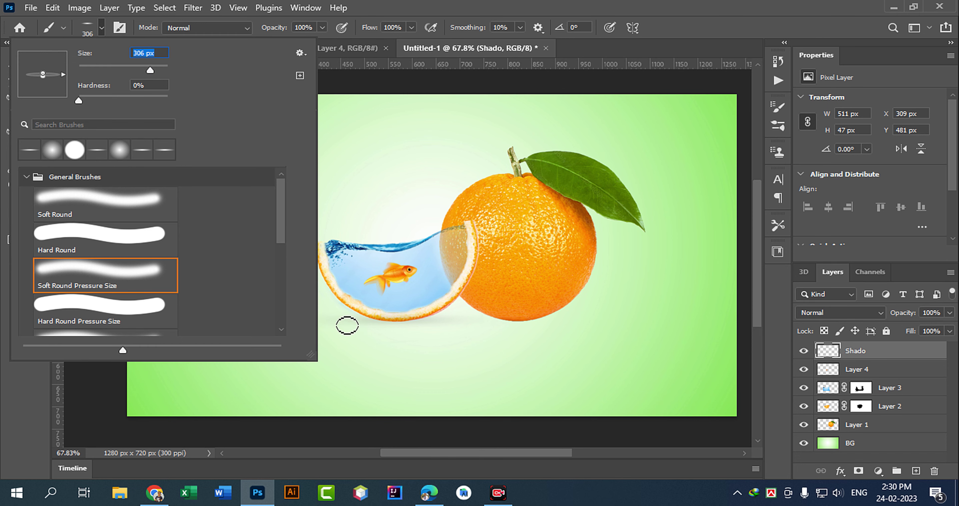
pyautogui.moveTo(347, 326)
pyautogui.mouseDown()
pyautogui.moveTo(410, 394)
pyautogui.moveTo(452, 393)
pyautogui.moveTo(479, 349)
pyautogui.moveTo(471, 324)
pyautogui.mouseUp()
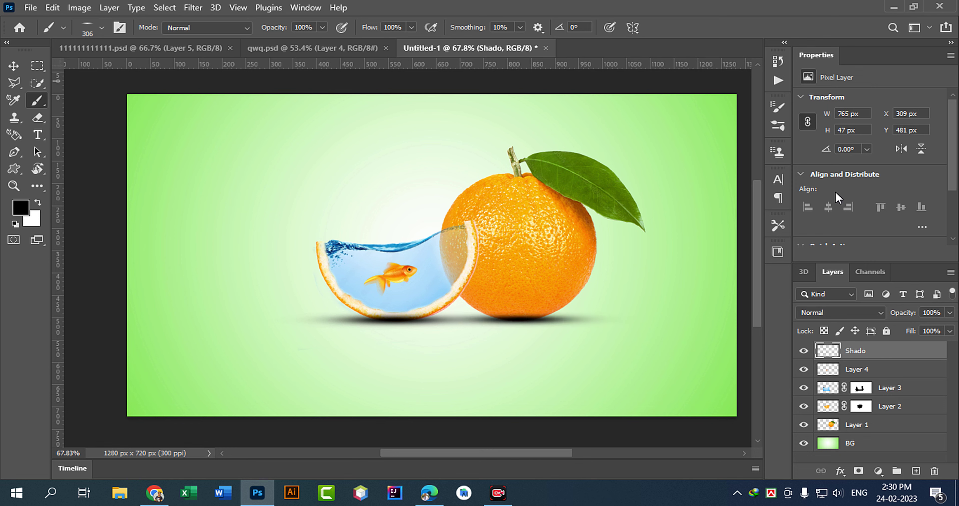
# Move the Shado layer behind the fruit, directly above the BG layer.
pyautogui.moveTo(852, 364); pyautogui.dragTo(866, 439)
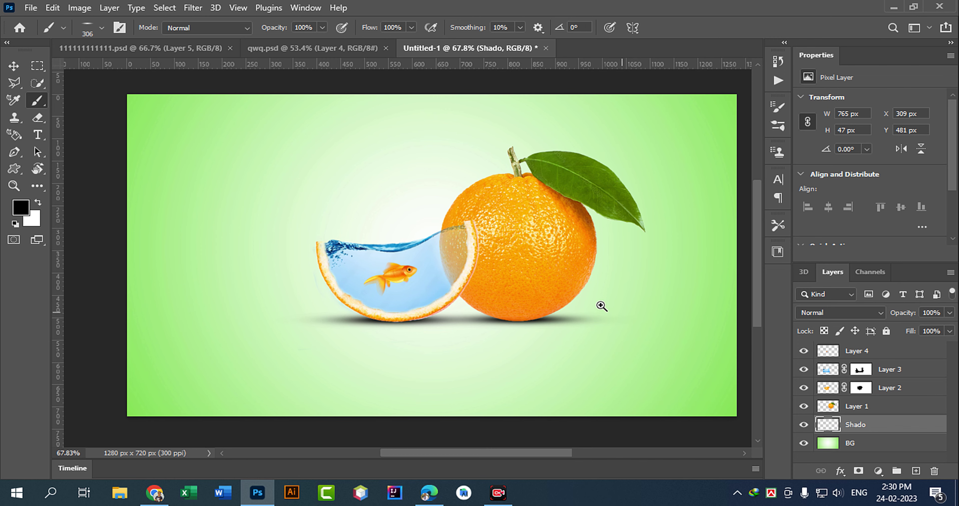
pyautogui.moveTo(599, 306); pyautogui.dragTo(562, 293)
pyautogui.moveTo(518, 272)
pyautogui.mouseDown()
pyautogui.moveTo(452, 263)
pyautogui.moveTo(466, 292)
pyautogui.moveTo(476, 250)
pyautogui.moveTo(514, 265)
pyautogui.mouseUp()
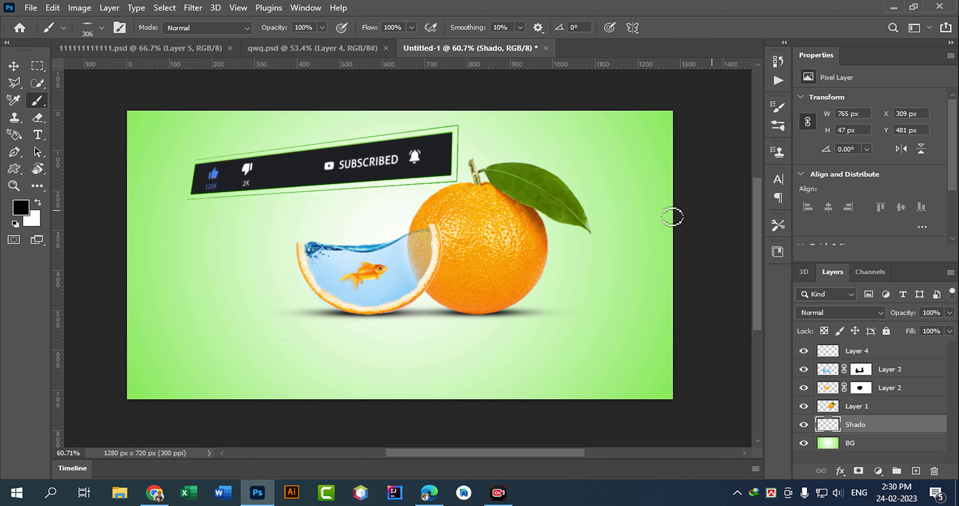
pyautogui.press('v')
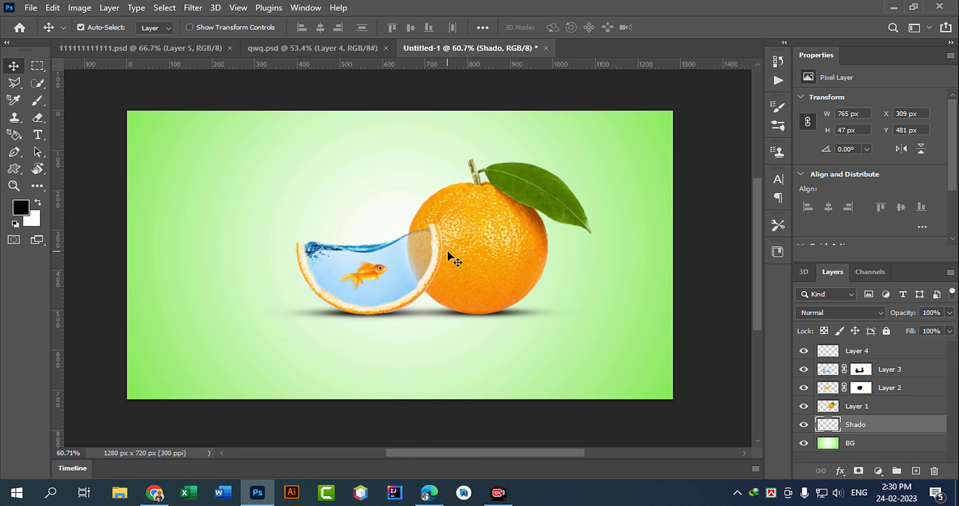
# Switch to the browser, open Freepik from the Free Image bookmarks and search for "orange".
pyautogui.click(429, 492)
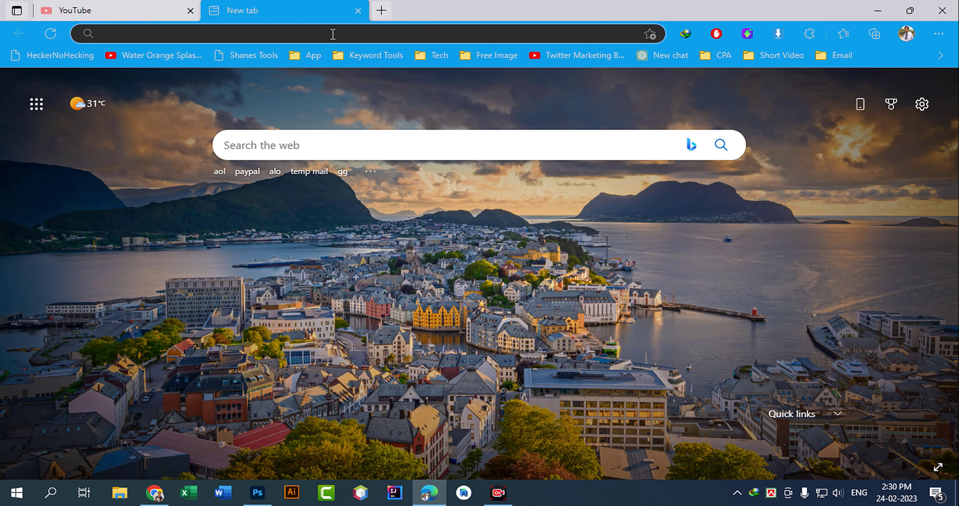
pyautogui.click(492, 56)
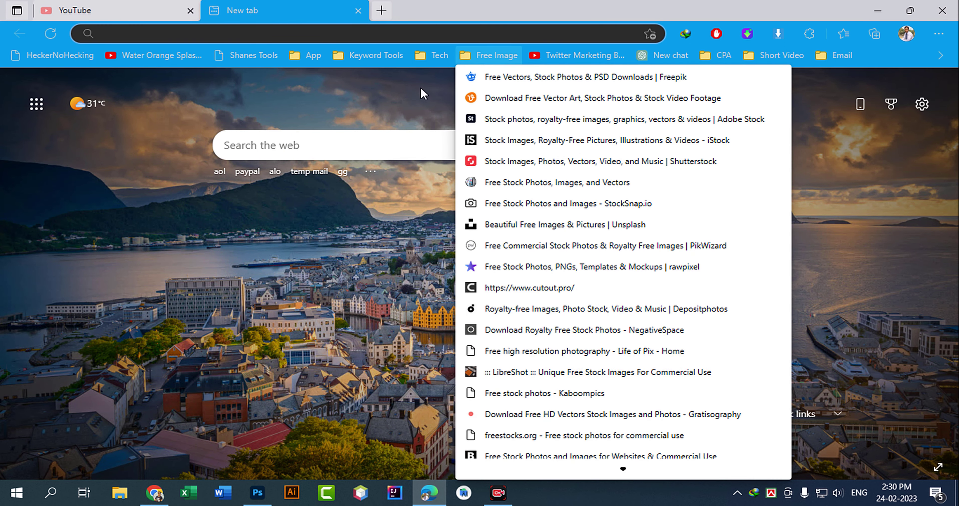
pyautogui.click(510, 84)
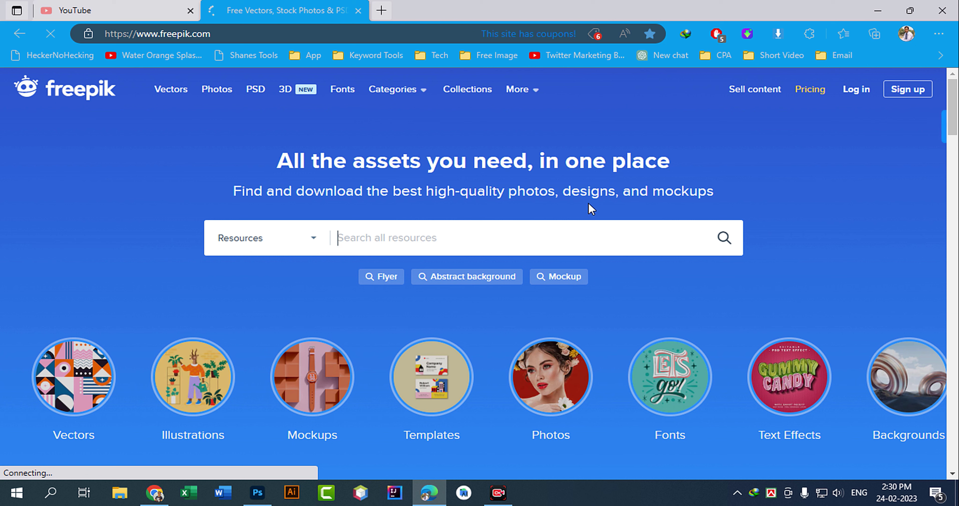
pyautogui.write('ora')
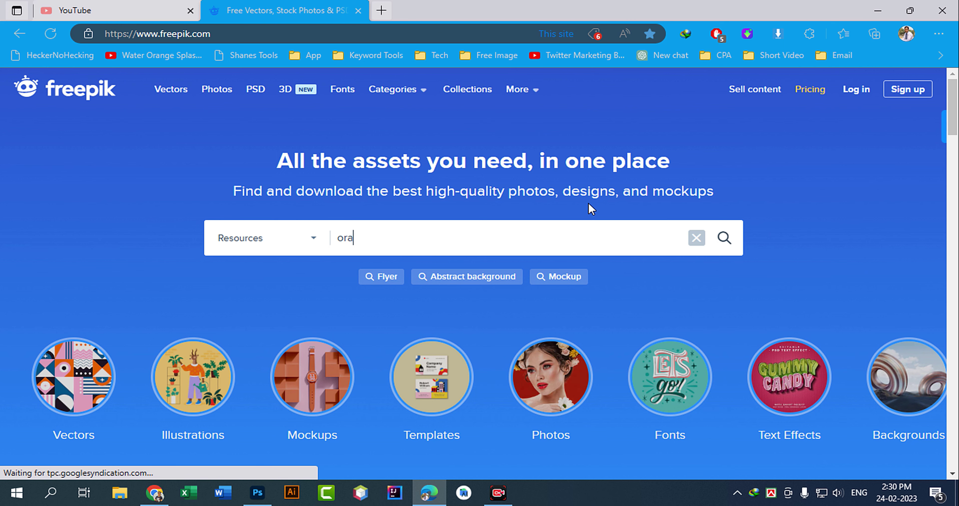
pyautogui.write('nge')
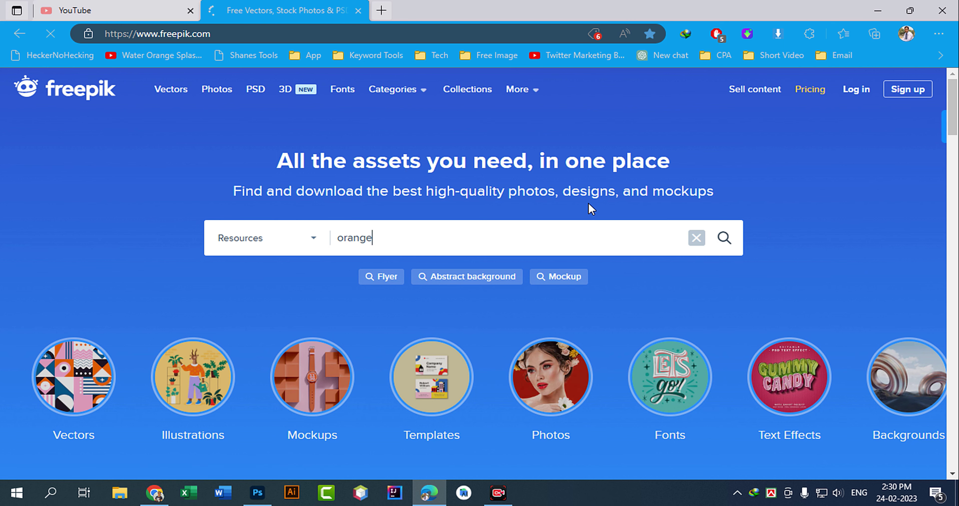
pyautogui.press('Return')
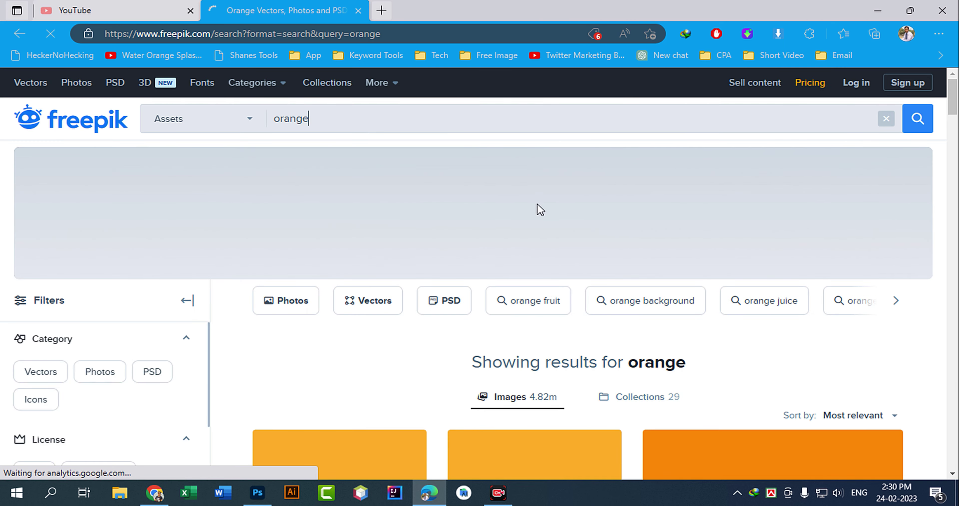
# Look through the first page of orange results for suitable whole and sliced orange images.
pyautogui.scroll(-5, 499, 229)
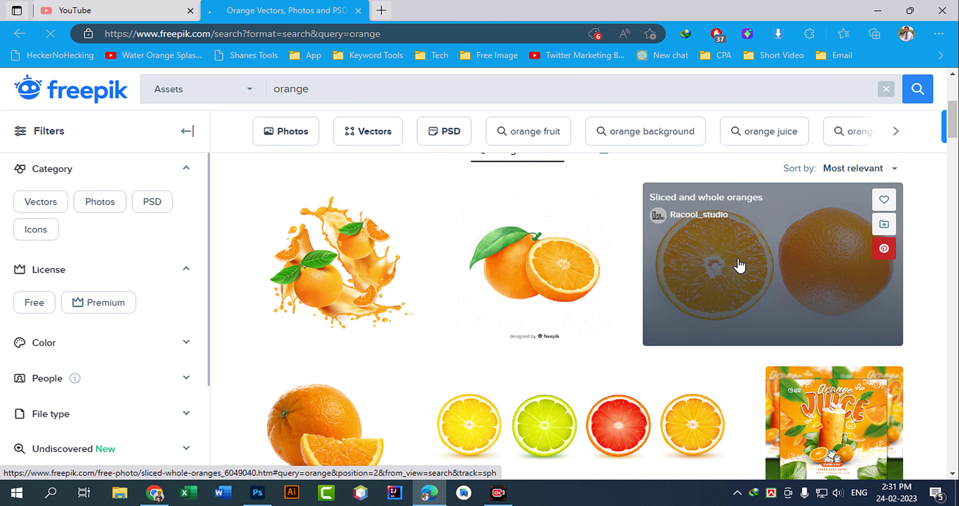
pyautogui.scroll(-5, 605, 318)
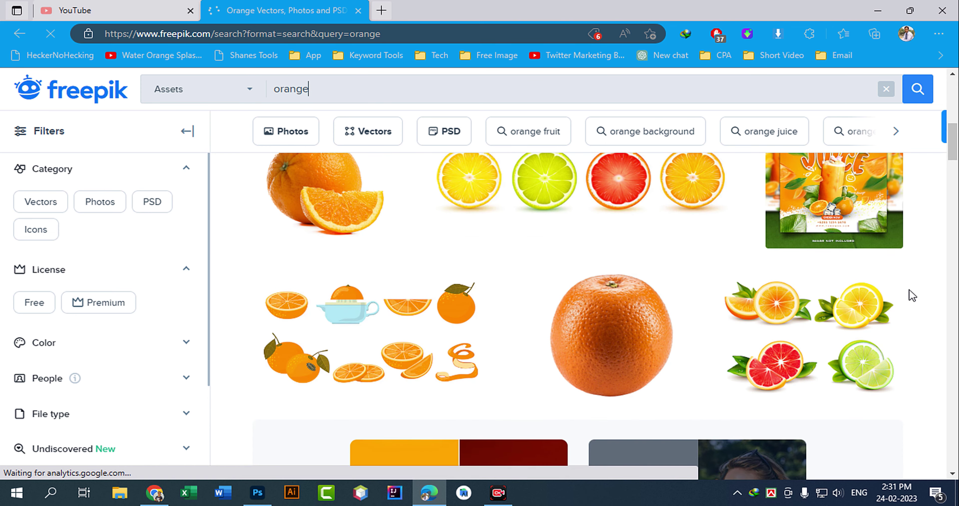
pyautogui.scroll(-10, 949, 283)
pyautogui.scroll(-10, 952, 283)
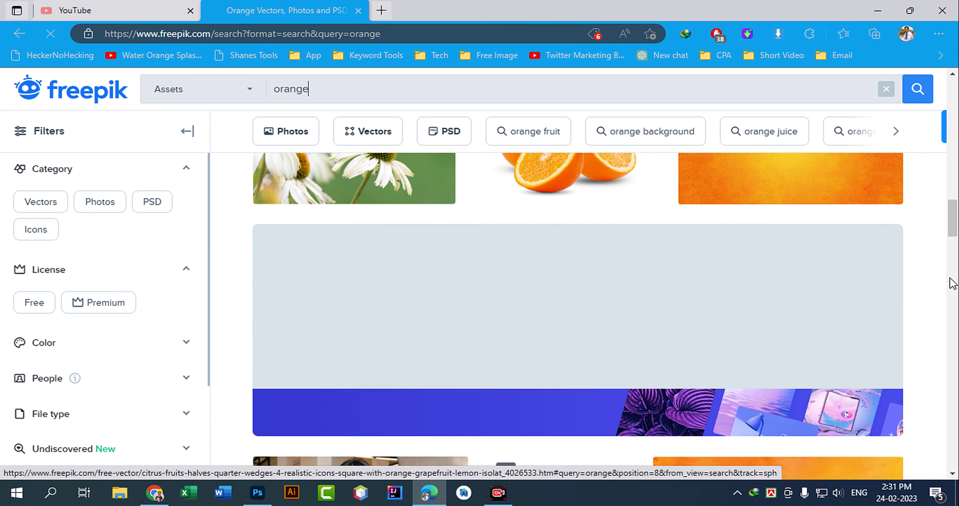
pyautogui.scroll(-10, 953, 282)
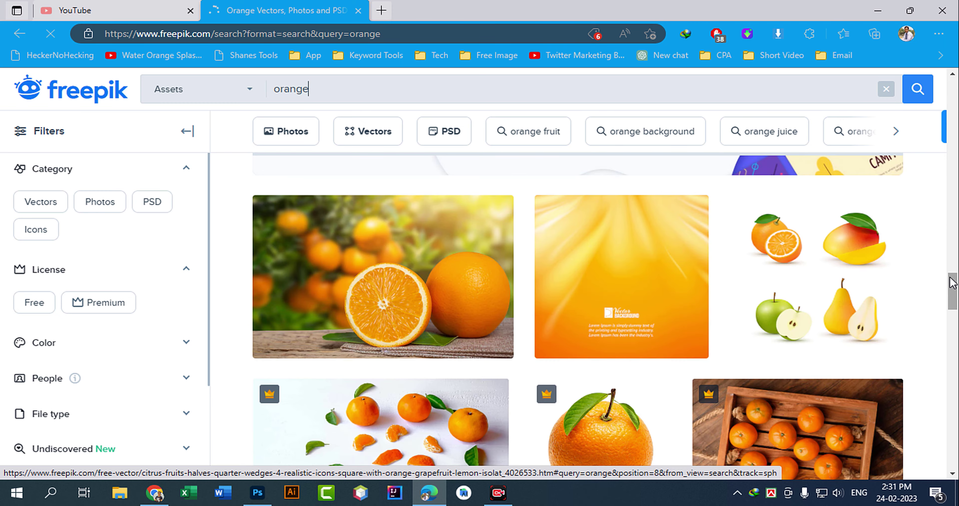
pyautogui.scroll(-15, 952, 283)
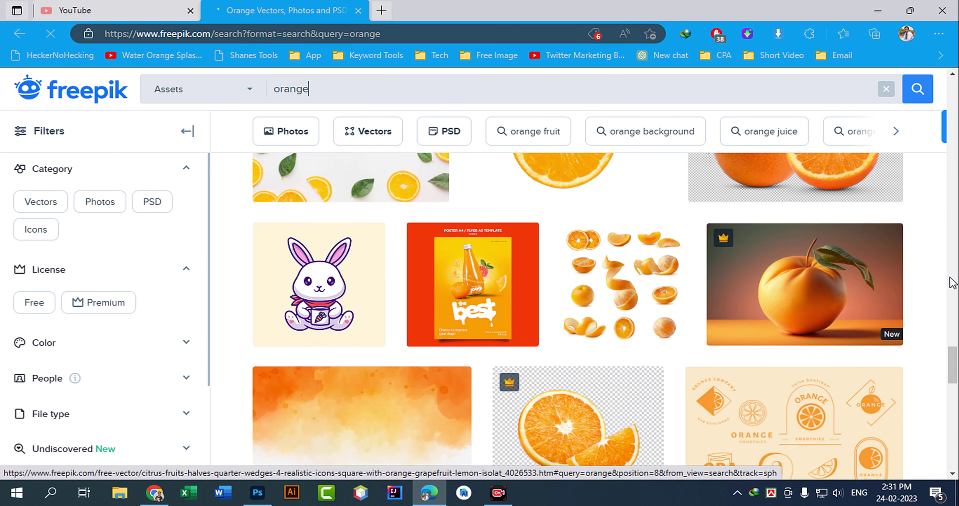
pyautogui.scroll(15, 952, 283)
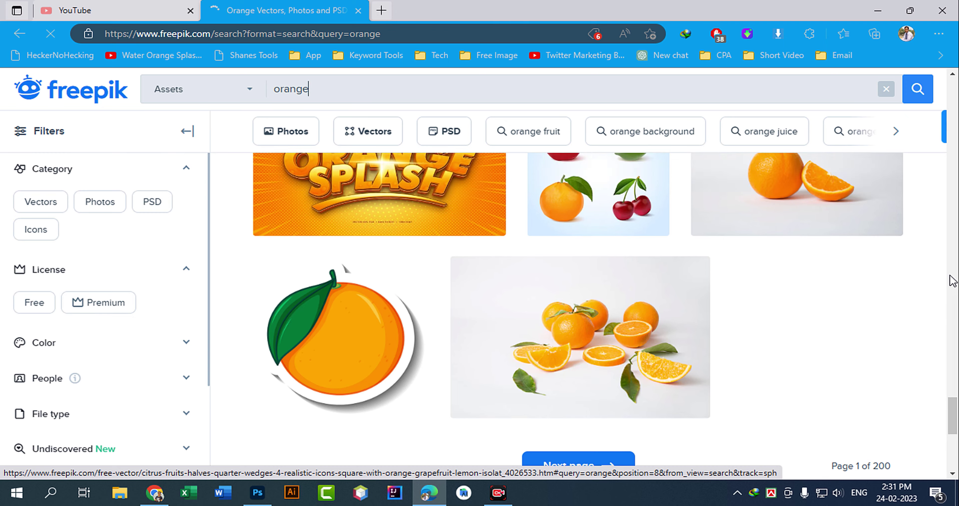
pyautogui.scroll(-15, 787, 429)
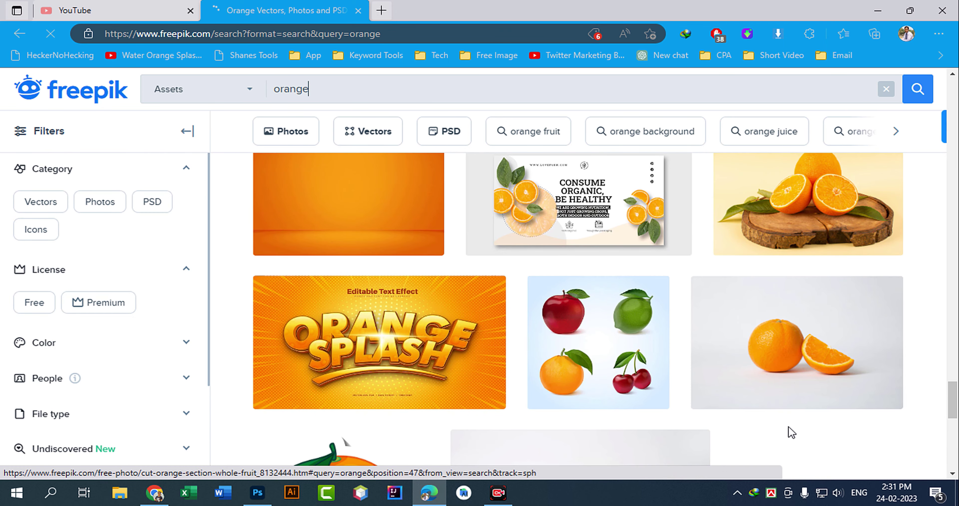
pyautogui.doubleClick(889, 331)
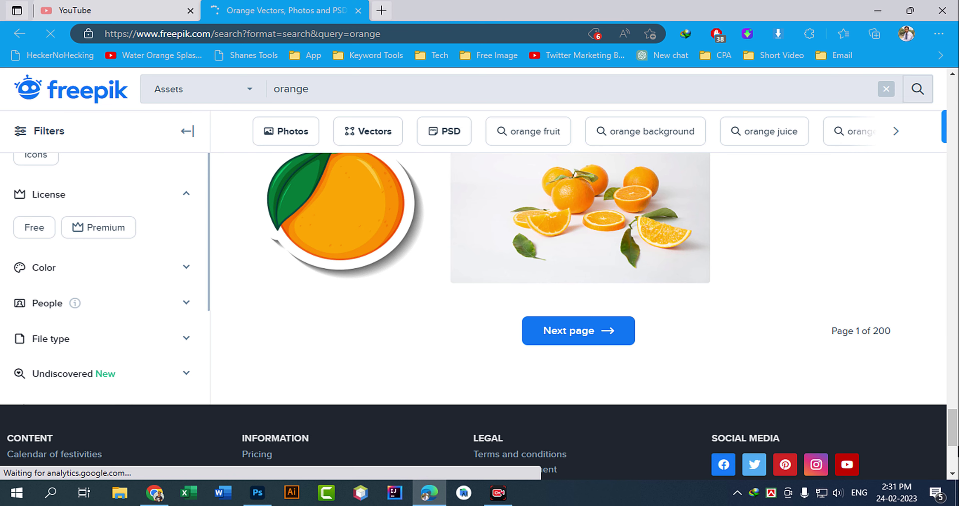
pyautogui.scroll(15, 693, 228)
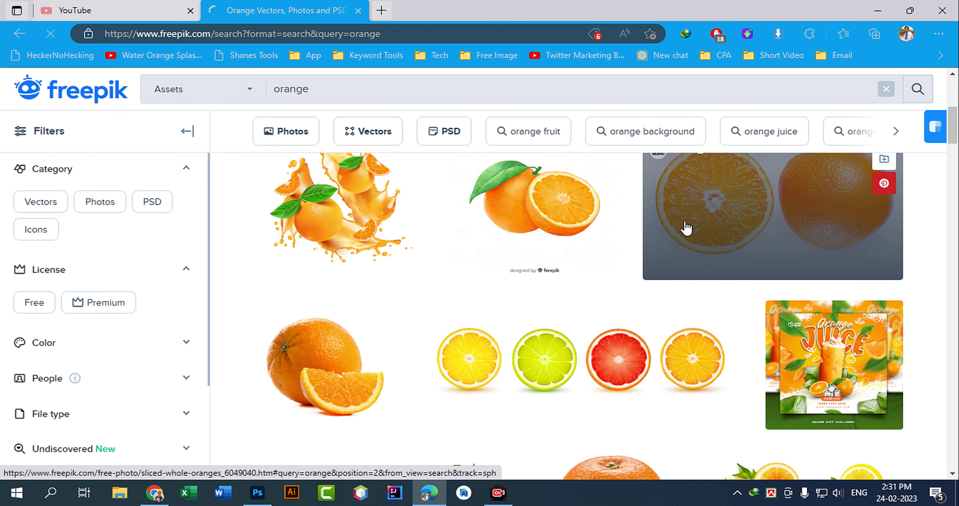
pyautogui.moveTo(265, 92); pyautogui.dragTo(314, 85)
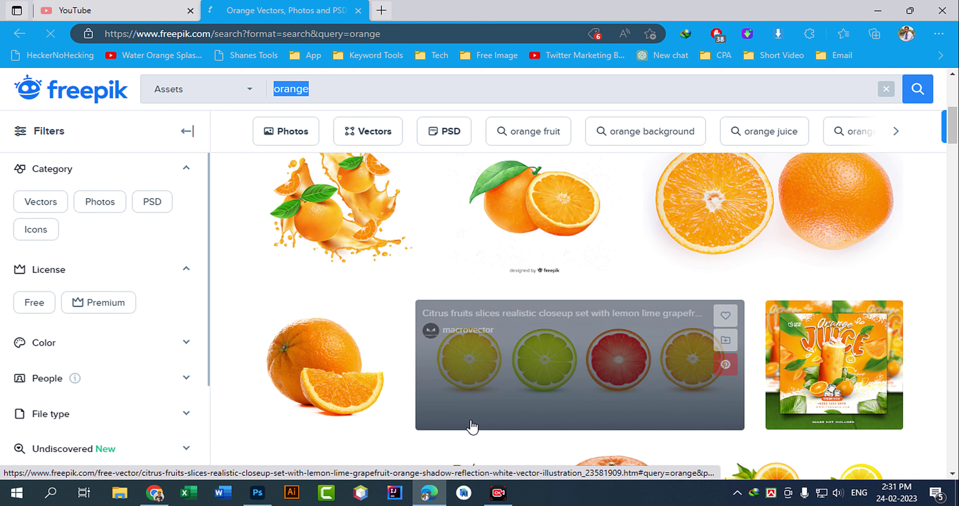
pyautogui.click(265, 497)
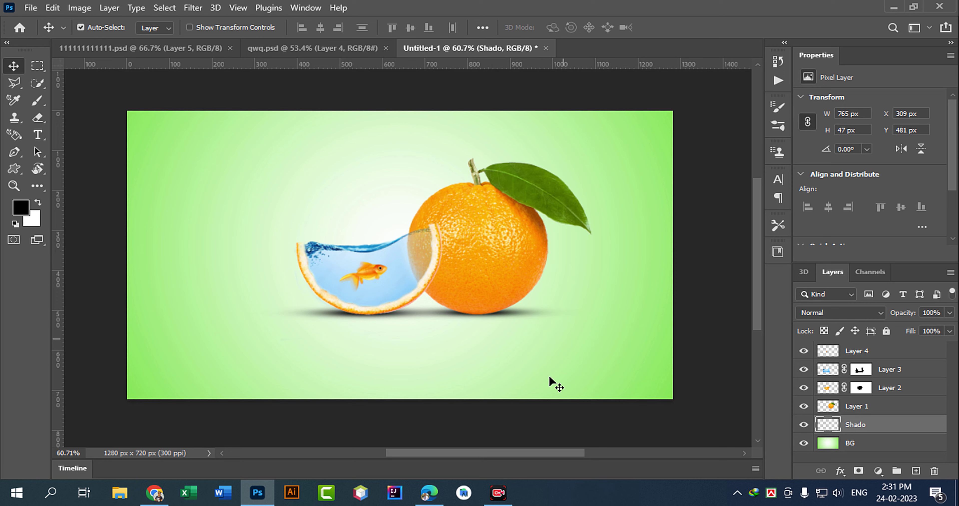
pyautogui.click(432, 494)
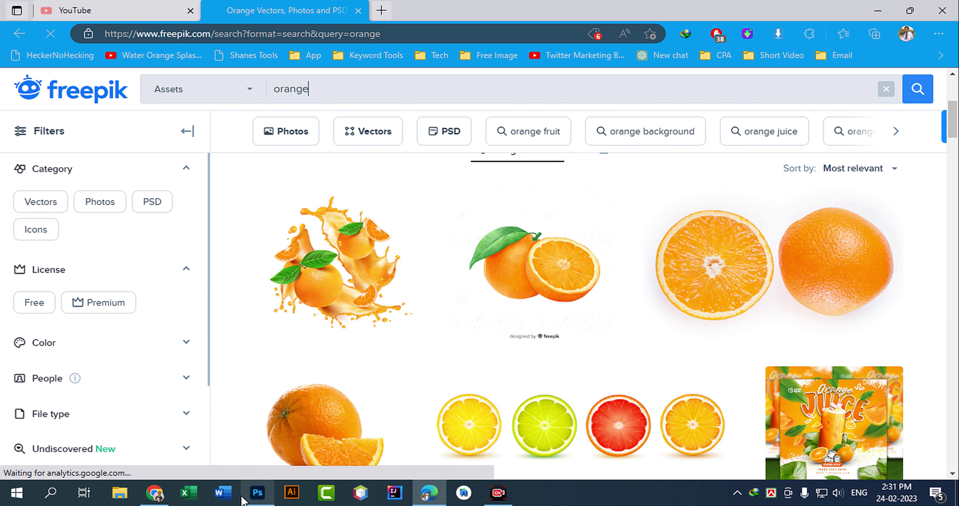
pyautogui.click(258, 493)
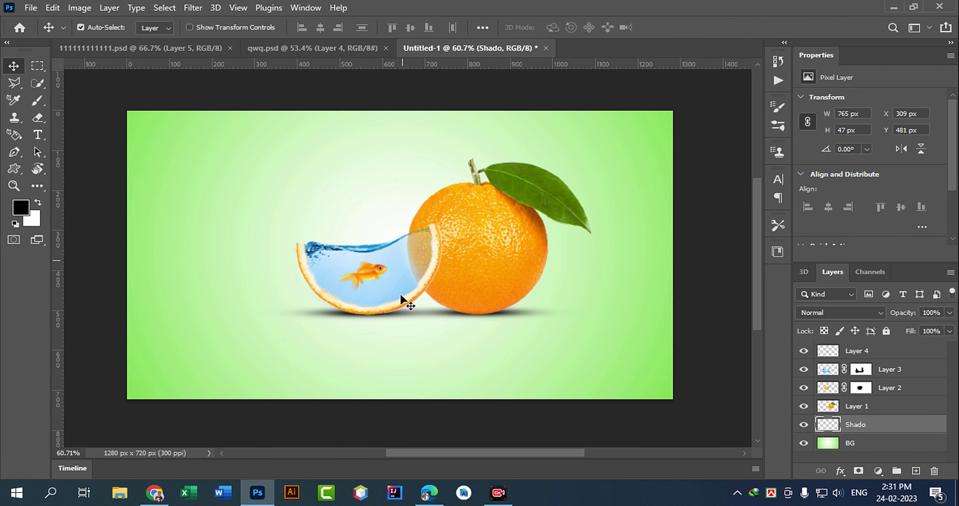
# Switch to the Freepik page in the browser and search for "wave water".
pyautogui.click(440, 490)
pyautogui.doubleClick(275, 118)
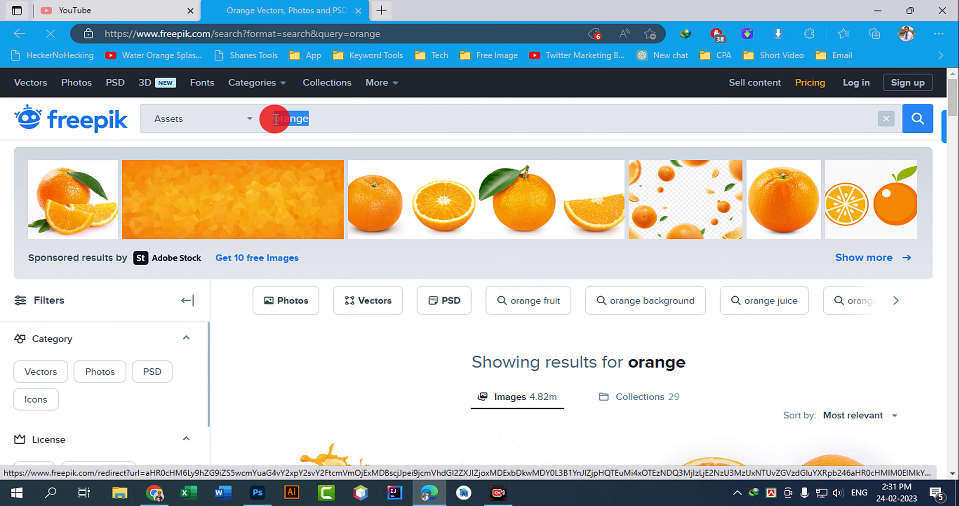
pyautogui.write('wave ')
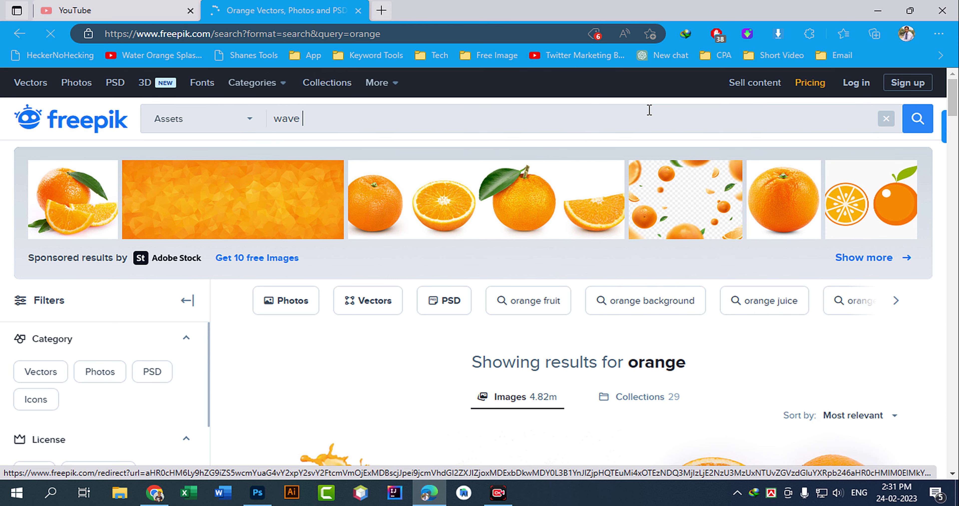
pyautogui.write('water')
pyautogui.press('Return')
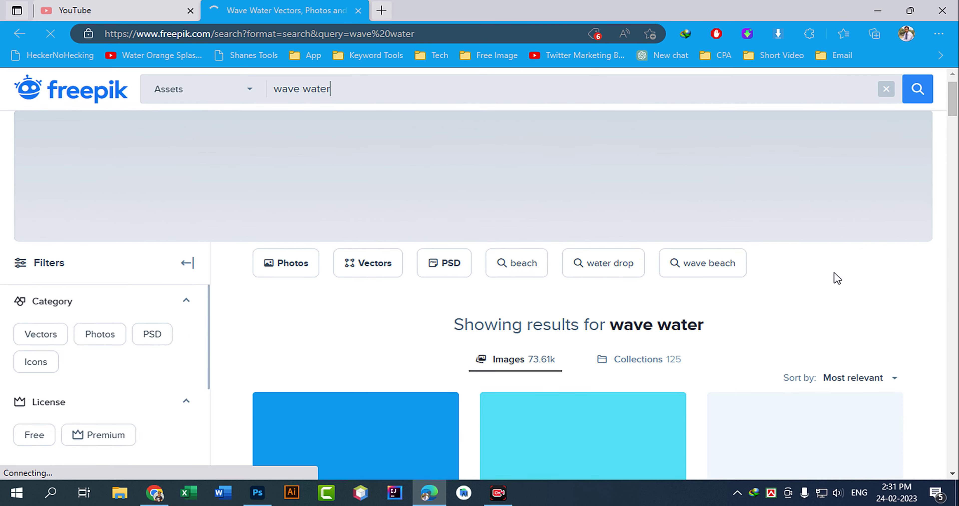
# Look through the first page of wave water results for an image suitable for the slice's water.
pyautogui.scroll(-5, 915, 285)
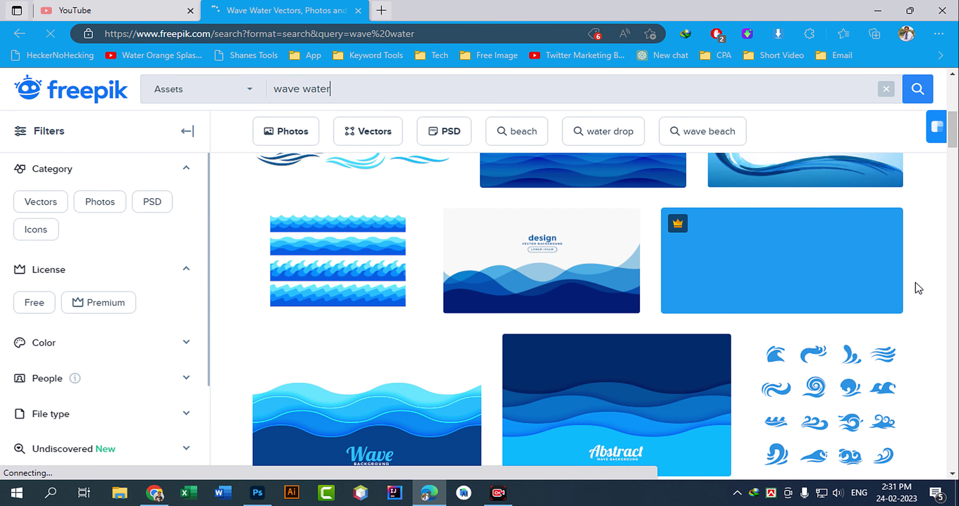
pyautogui.scroll(-15, 918, 288)
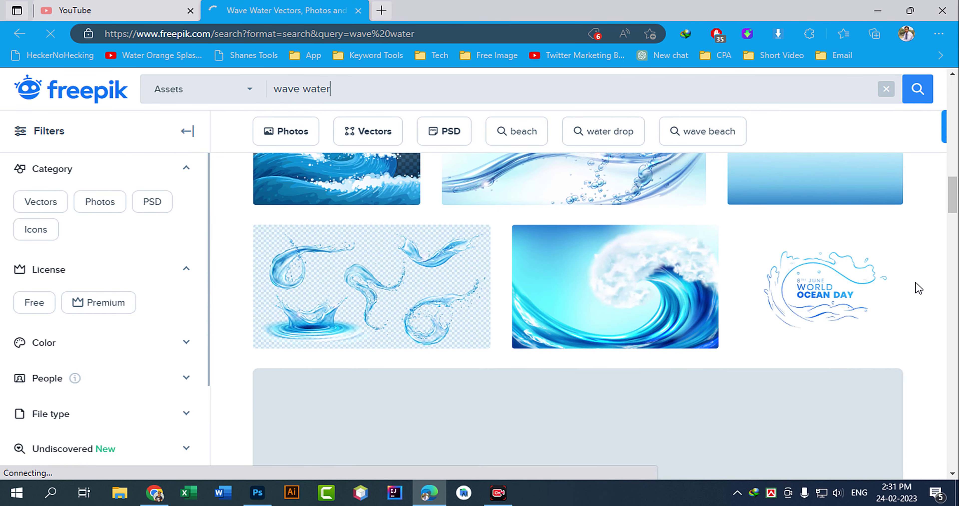
pyautogui.scroll(-10, 820, 246)
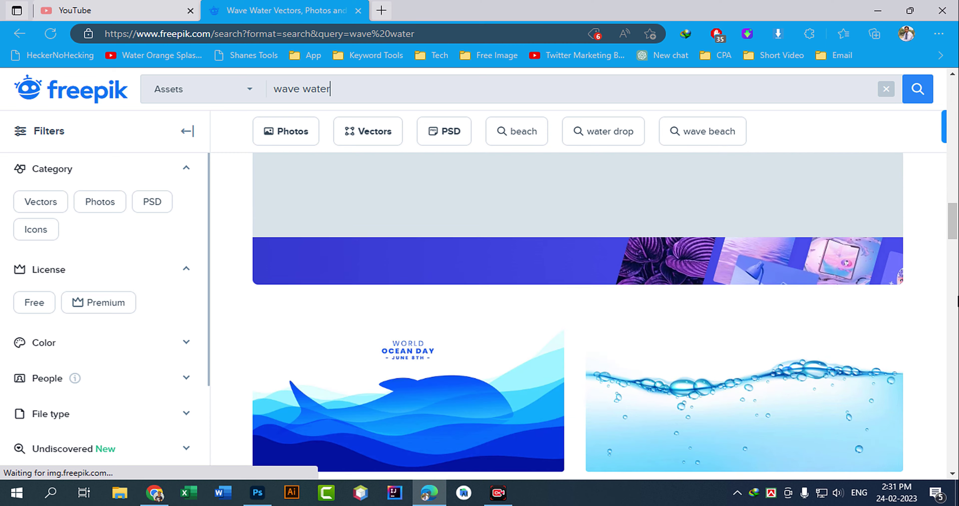
pyautogui.scroll(-3, 819, 300)
pyautogui.scroll(-8, 935, 306)
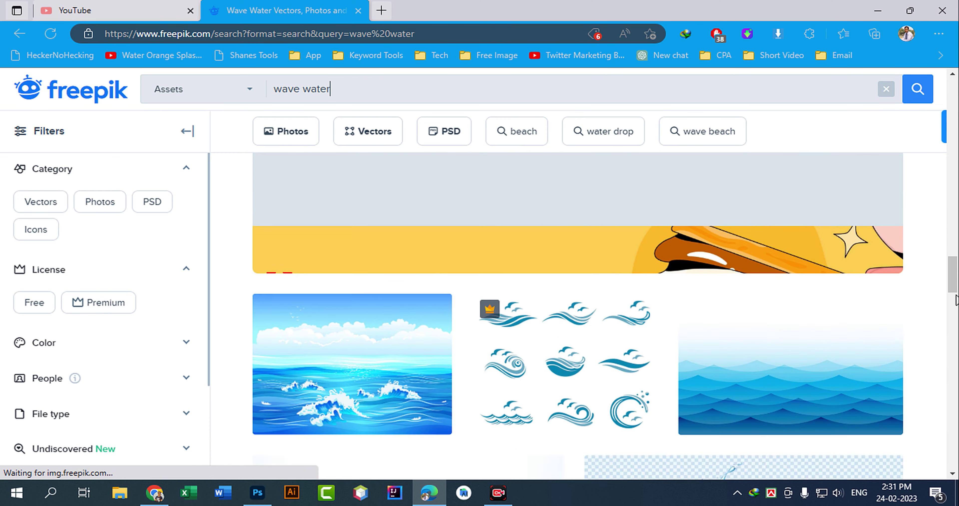
pyautogui.scroll(-10, 956, 300)
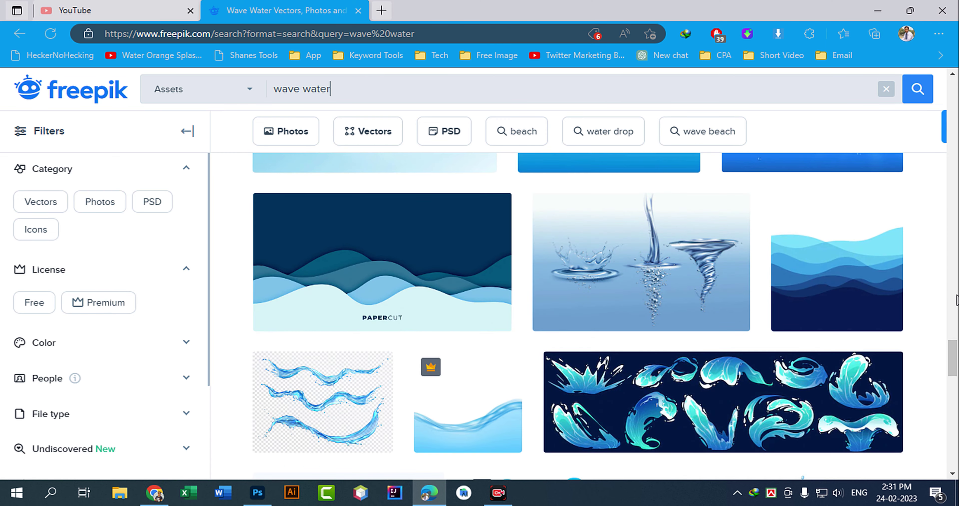
pyautogui.scroll(-10, 955, 300)
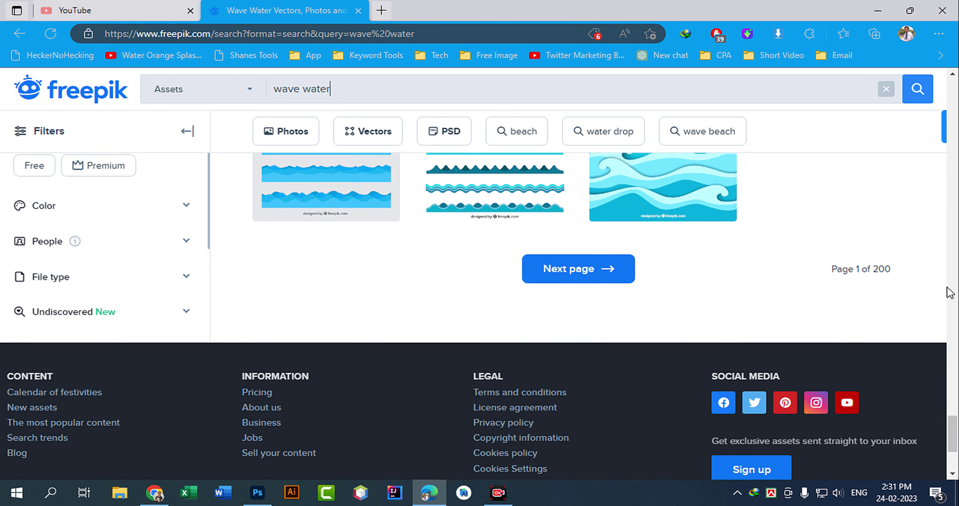
# Open the second page of wave water results, dismiss the advertisements and examine the water images.
pyautogui.click(578, 268)
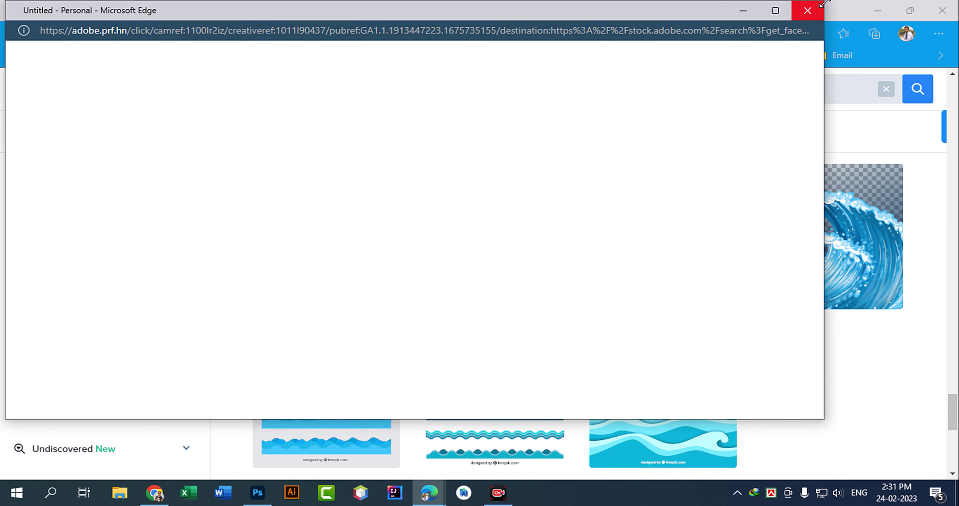
pyautogui.scroll(-5, 875, 267)
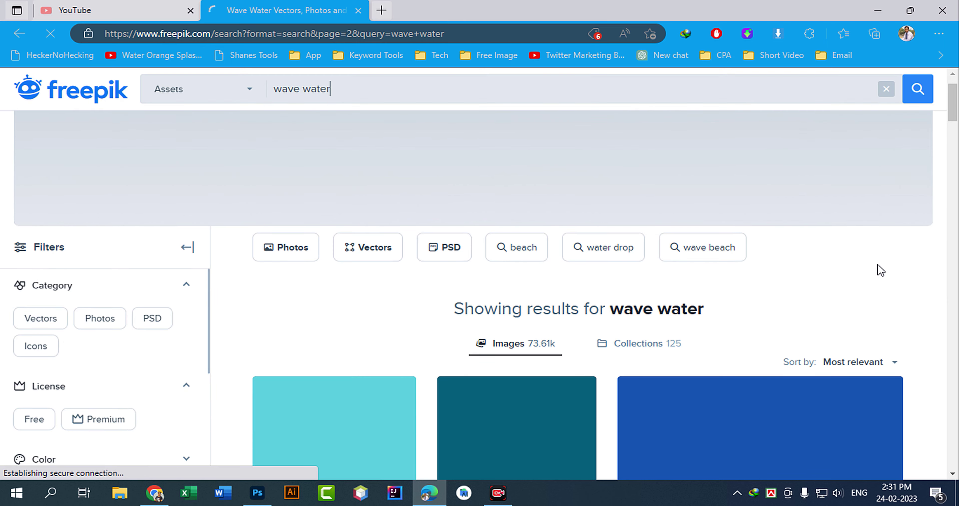
pyautogui.scroll(-5, 916, 271)
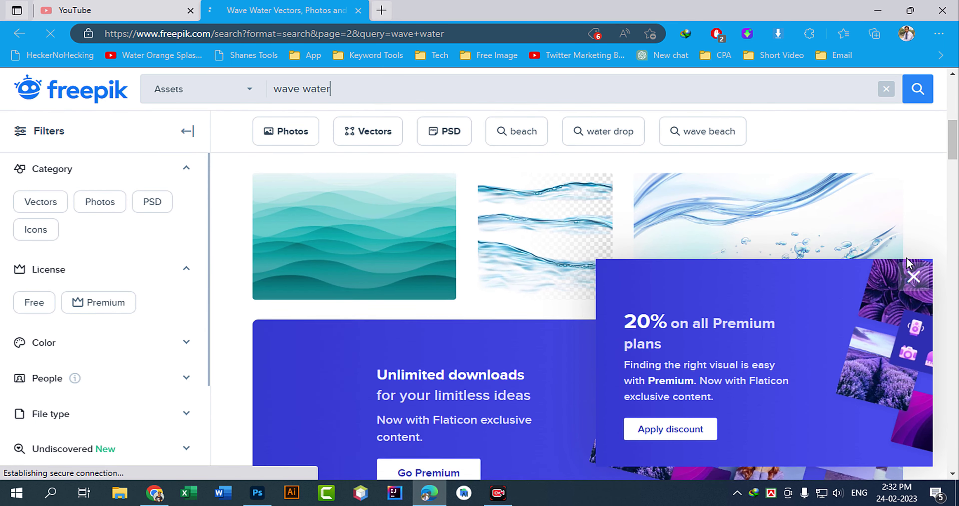
pyautogui.click(914, 277)
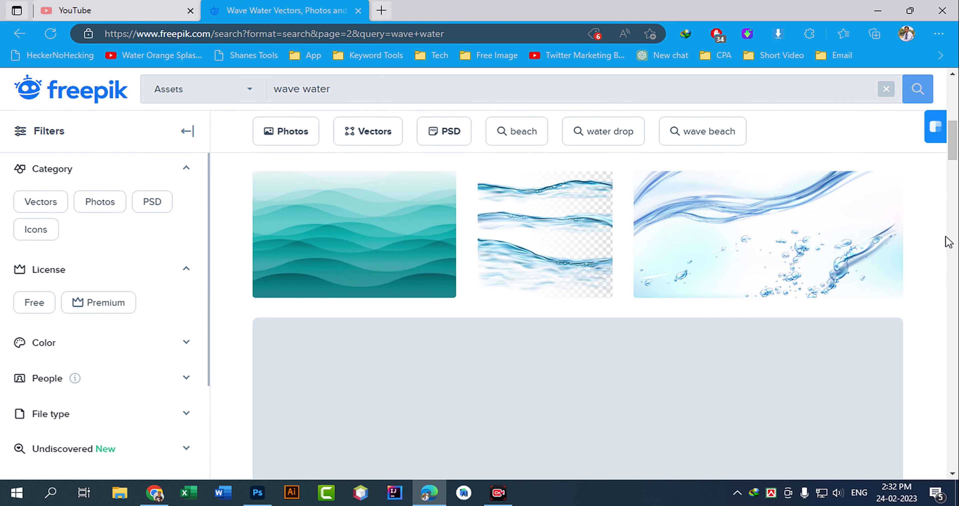
pyautogui.scroll(-4, 948, 242)
pyautogui.scroll(-10, 948, 242)
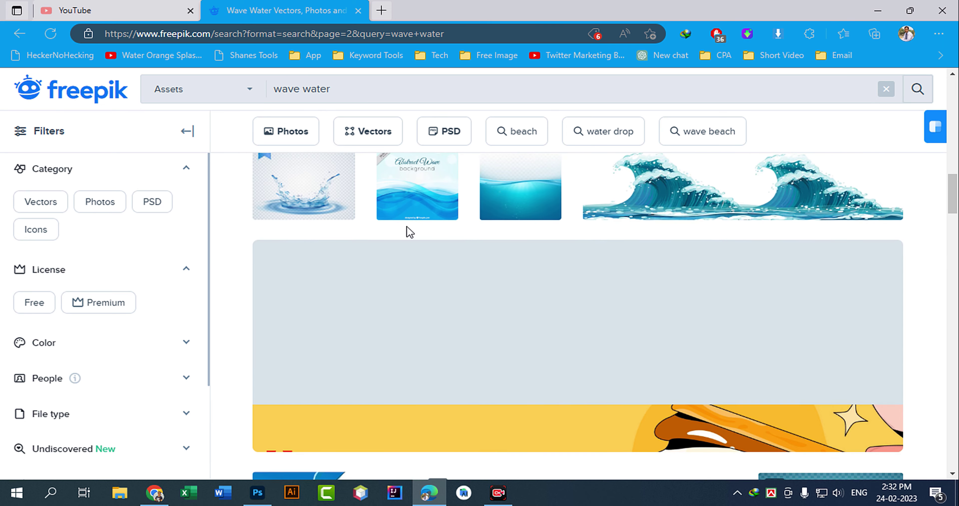
pyautogui.scroll(-5, 938, 324)
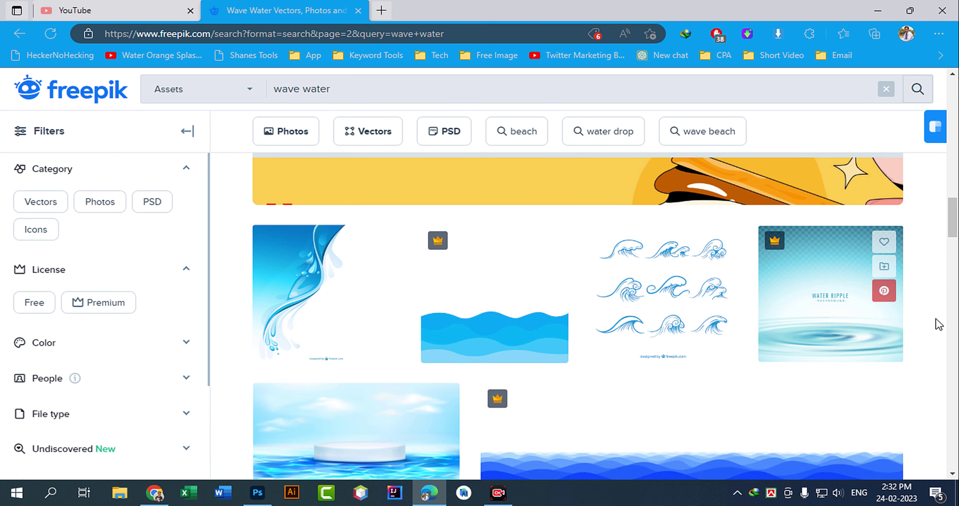
pyautogui.scroll(-5, 939, 324)
pyautogui.scroll(-5, 916, 335)
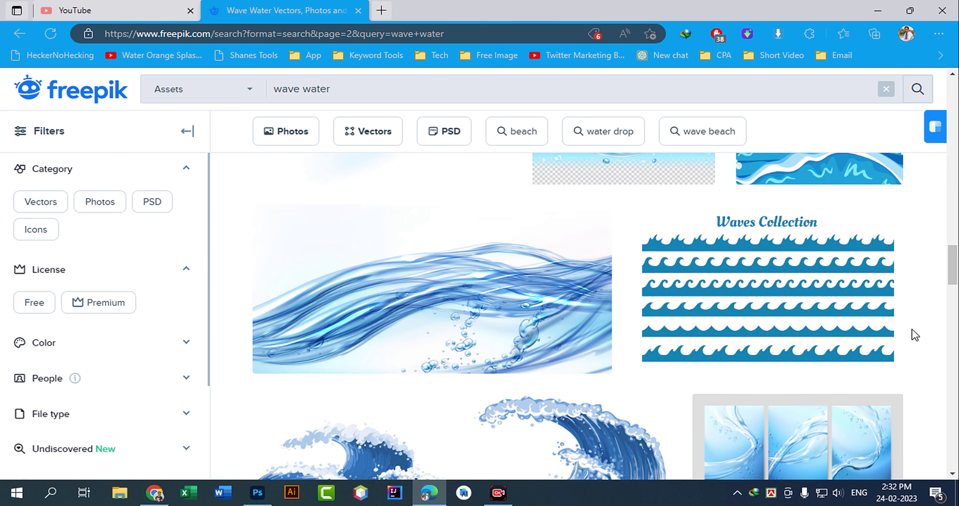
pyautogui.scroll(-10, 916, 335)
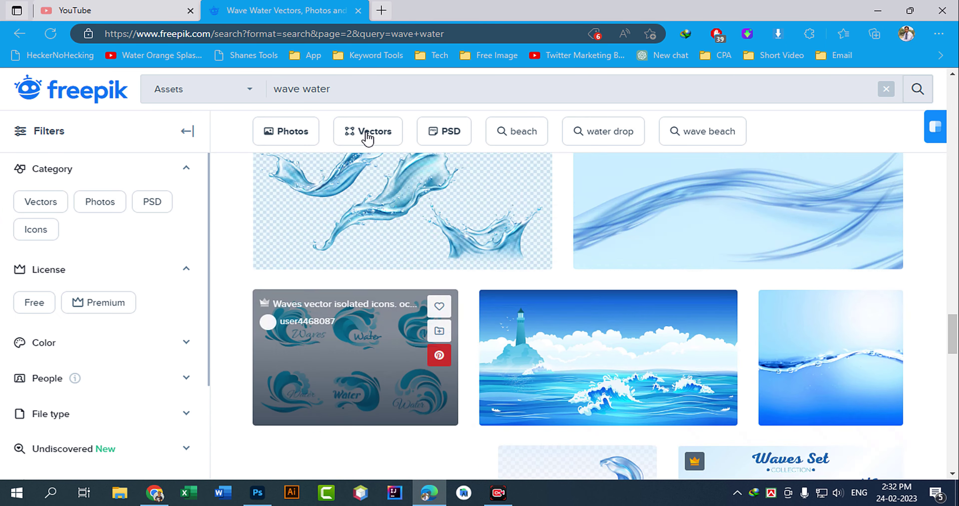
pyautogui.scroll(2, 285, 473)
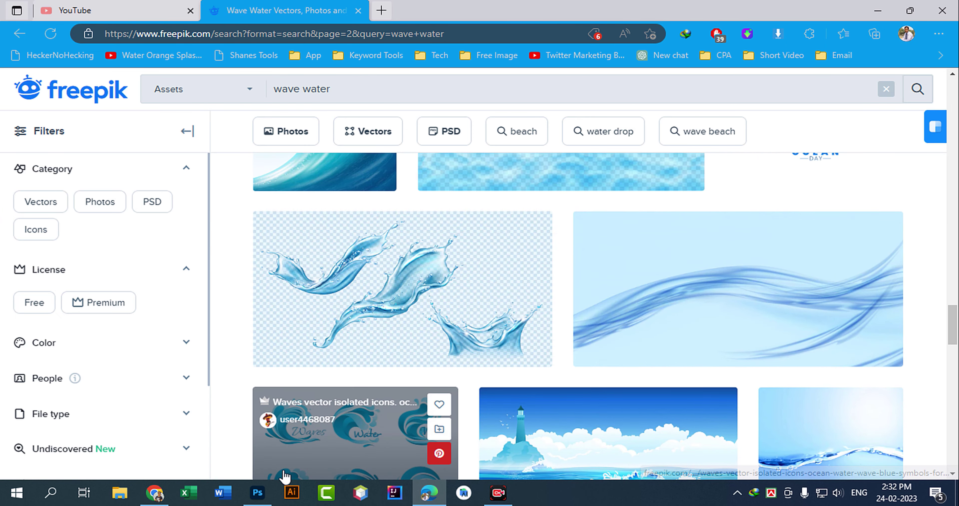
# Check the orange composition in Photoshop, return to Freepik in the browser and search for "fish".
pyautogui.click(257, 493)
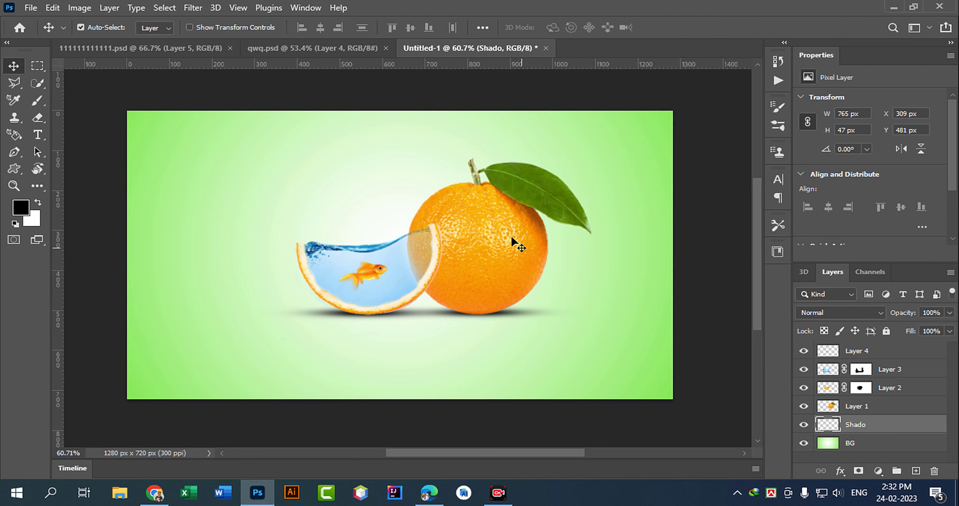
pyautogui.click(256, 498)
pyautogui.click(402, 89)
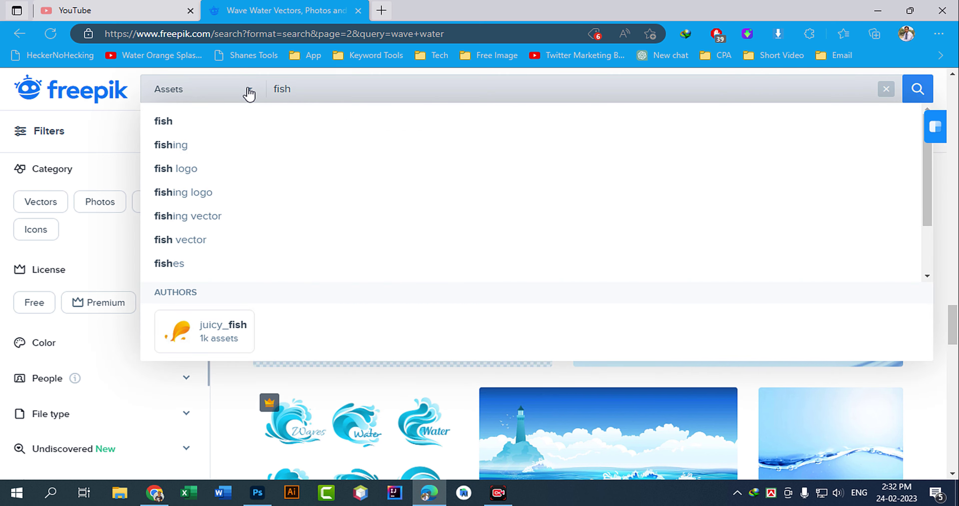
pyautogui.write('fish ac')
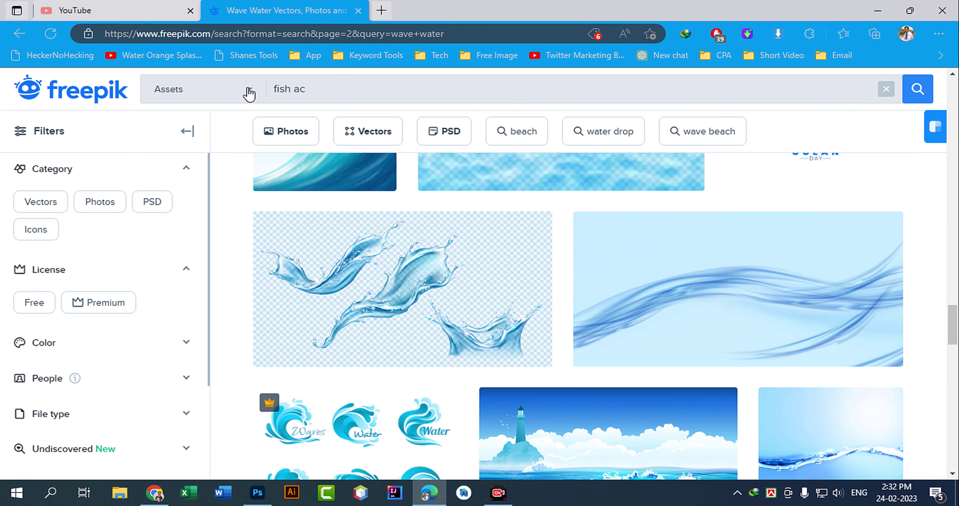
pyautogui.press('Return')
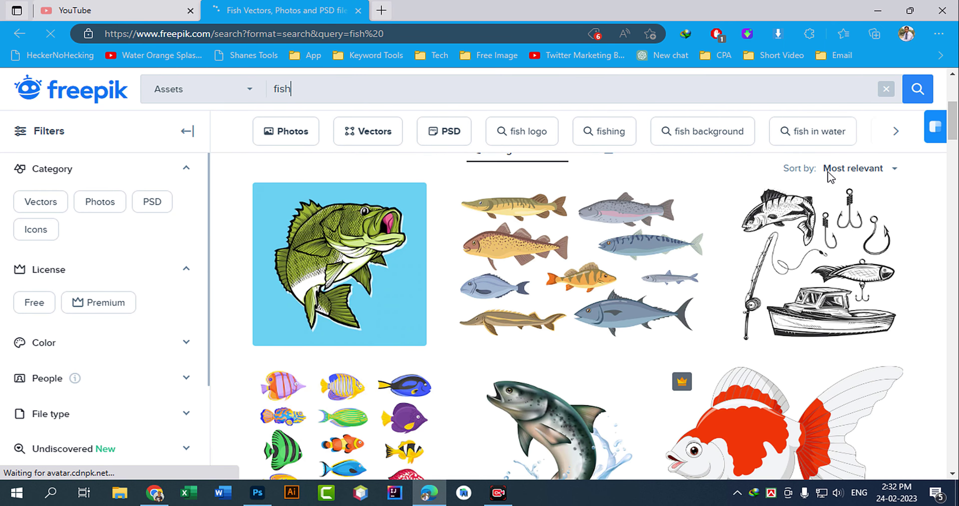
# Look through the first page of fish results for a suitable fish image, and return to the orange composition in Photoshop.
pyautogui.scroll(-5, 856, 200)
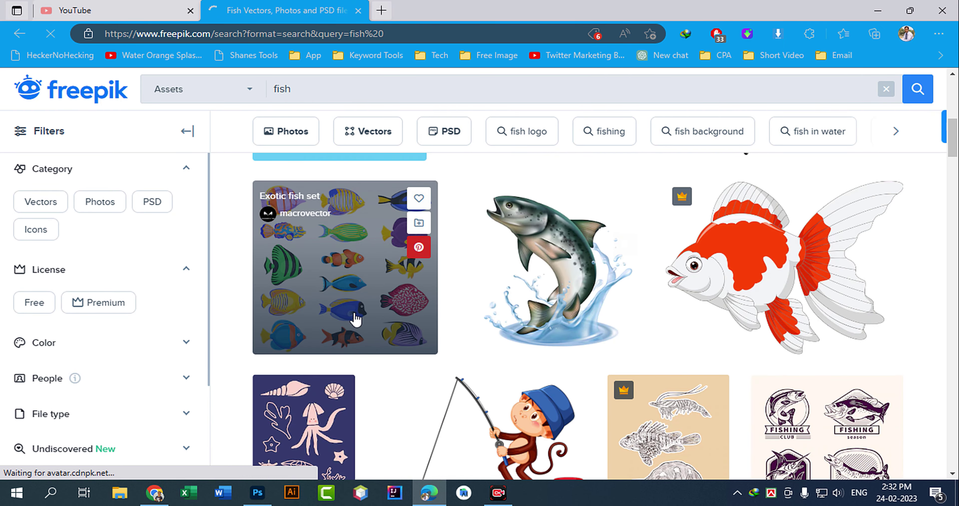
pyautogui.scroll(-9, 765, 271)
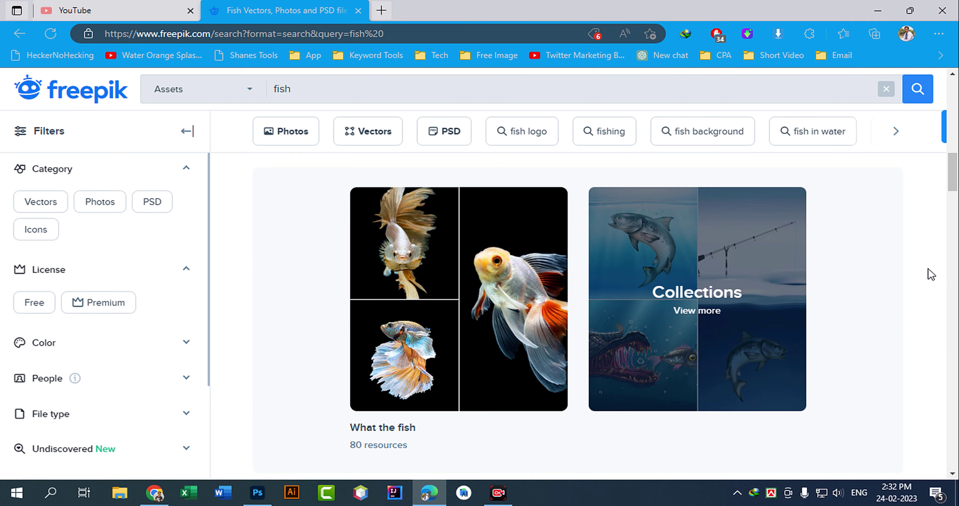
pyautogui.scroll(-5, 927, 272)
pyautogui.scroll(-10, 947, 268)
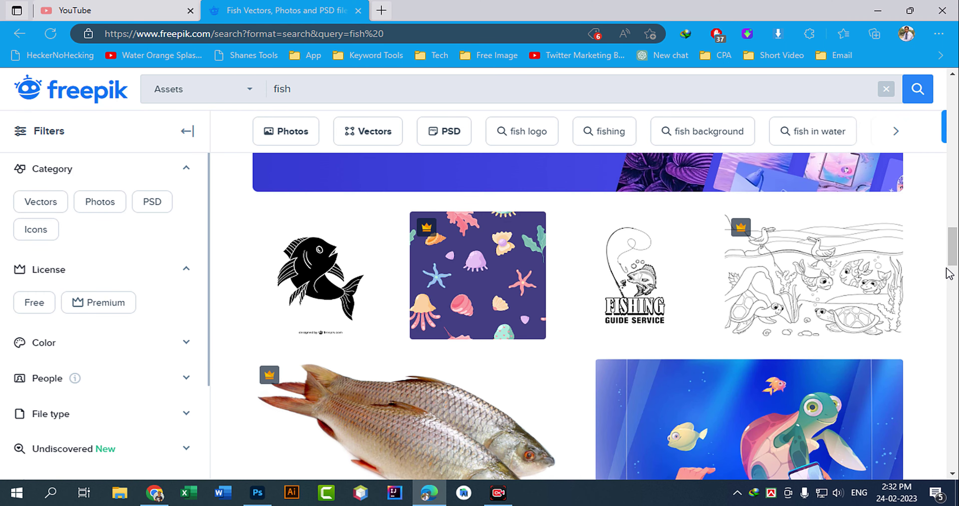
pyautogui.scroll(-4, 949, 273)
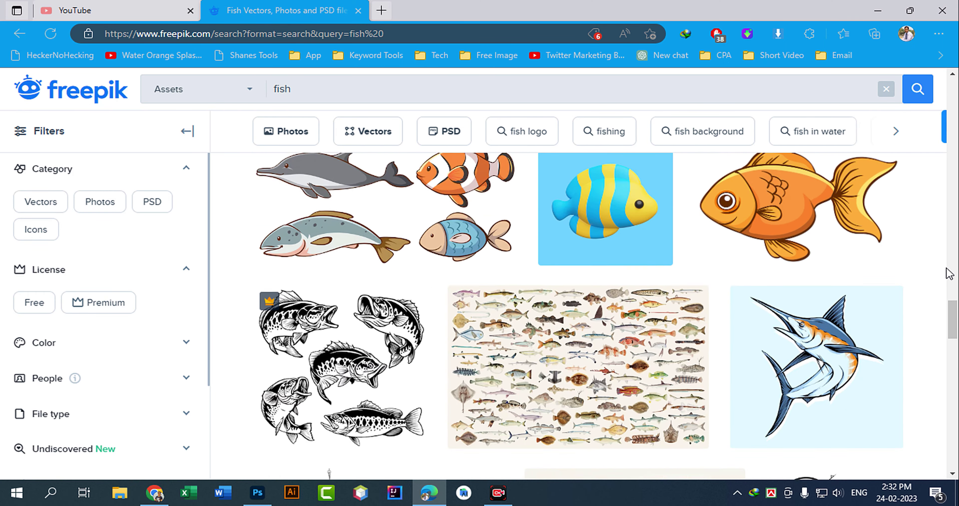
pyautogui.scroll(4, 753, 295)
pyautogui.scroll(-5, 612, 266)
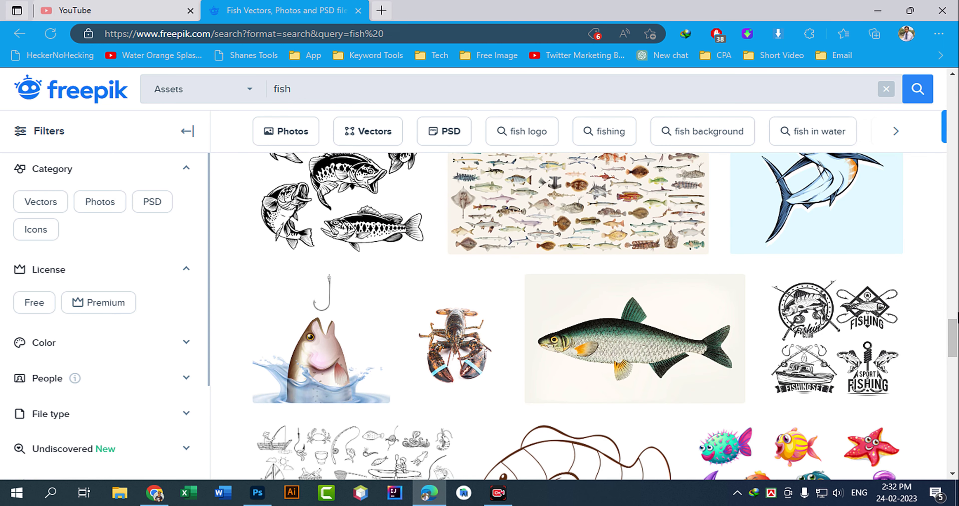
pyautogui.scroll(-6, 929, 329)
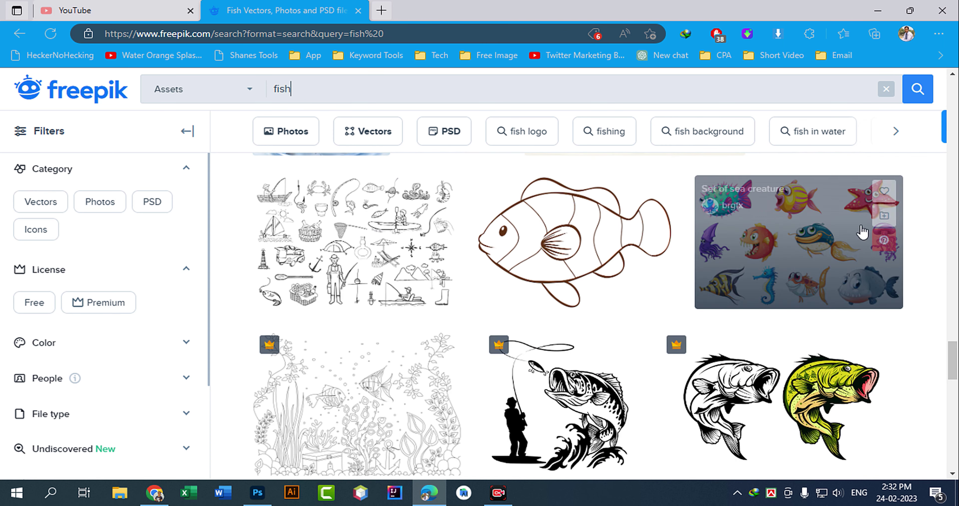
pyautogui.scroll(-10, 931, 320)
pyautogui.scroll(-10, 939, 314)
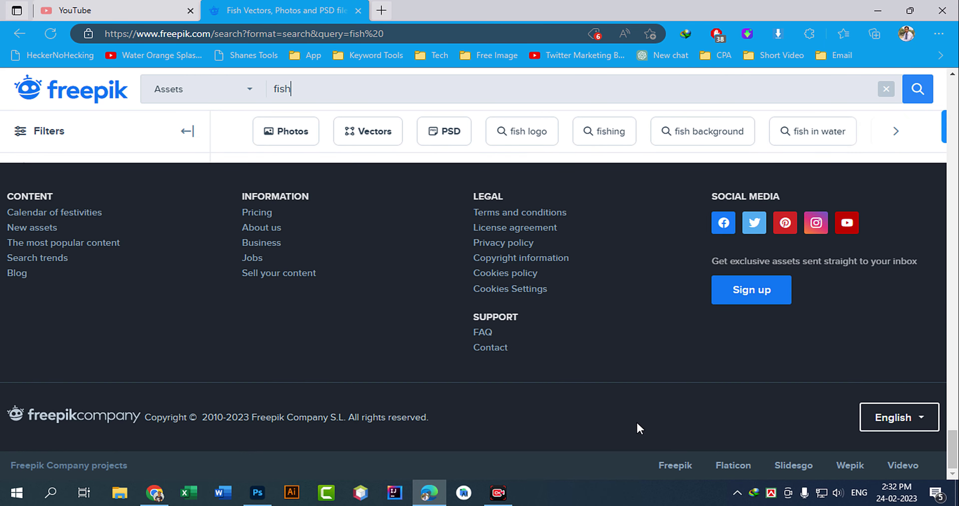
pyautogui.click(870, 9)
pyautogui.click(263, 491)
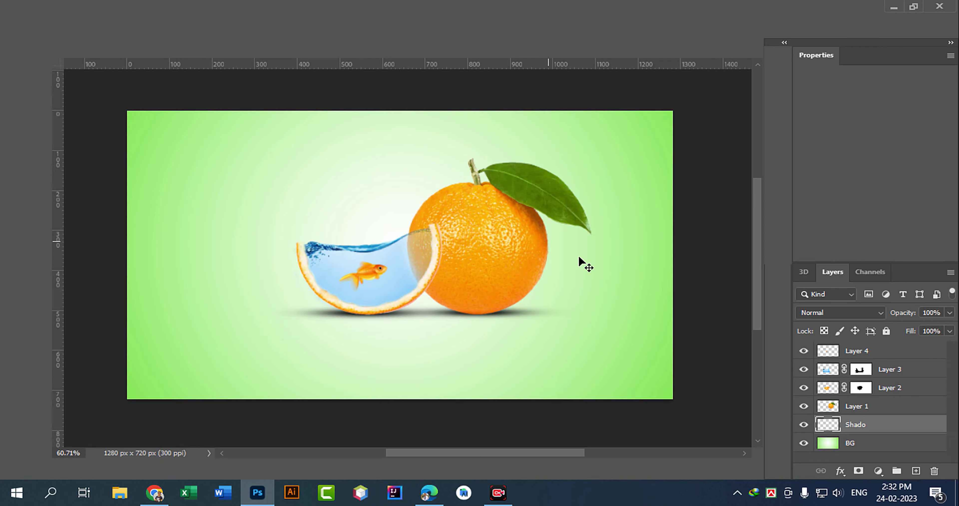